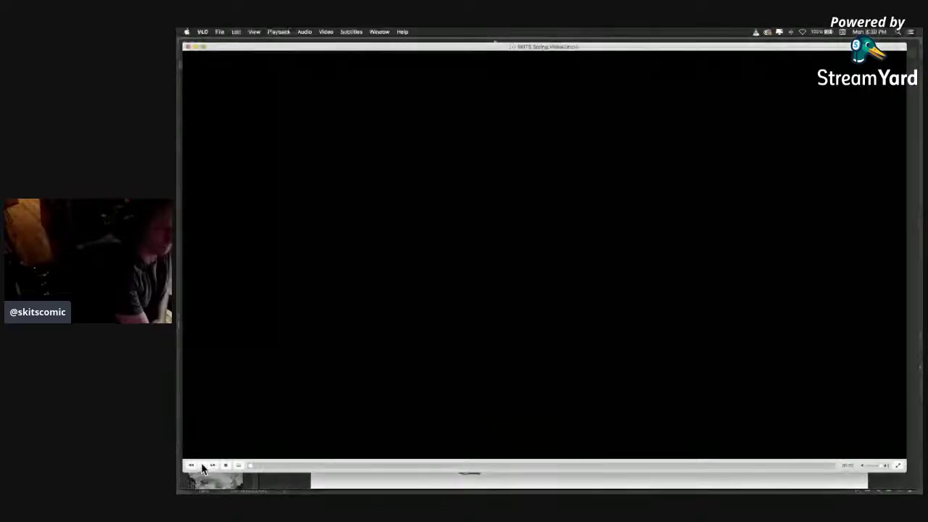
# - Start the SKITS comic promo video playing in VLC
pyautogui.click(203, 466)
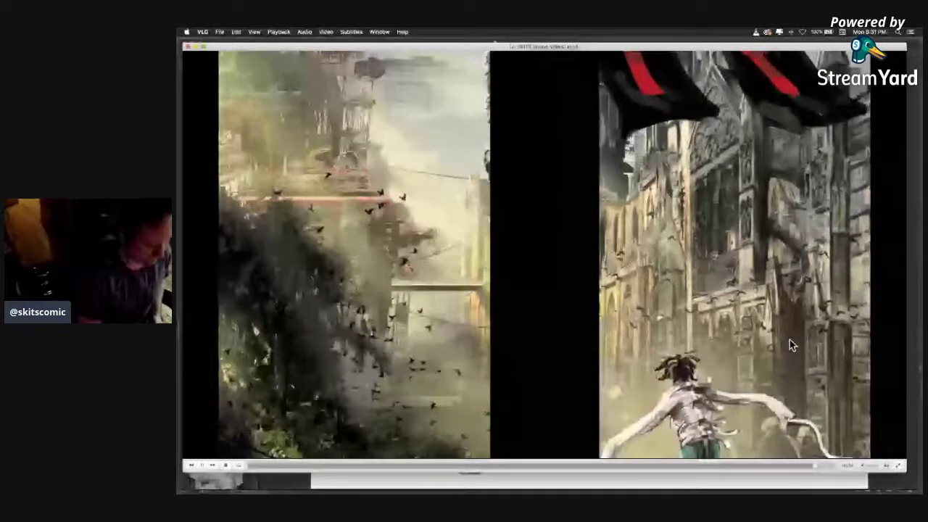
# - Switch from VLC to SkitsConceptArt.pdf in Preview
pyautogui.press('super+Tab')
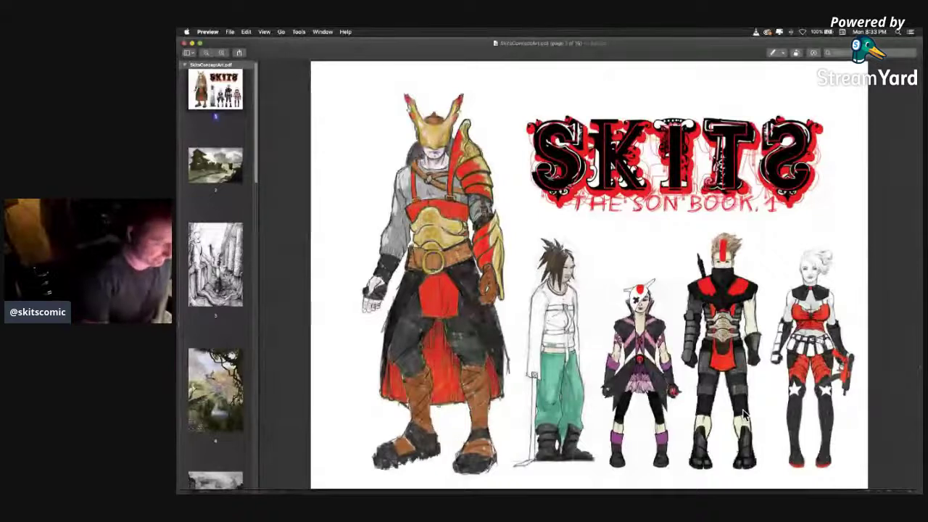
# - Bring Safari forward on the Indiegogo 'SKITS: THE SON, BOOK ONE' coming-soon page
pyautogui.moveTo(645, 487)
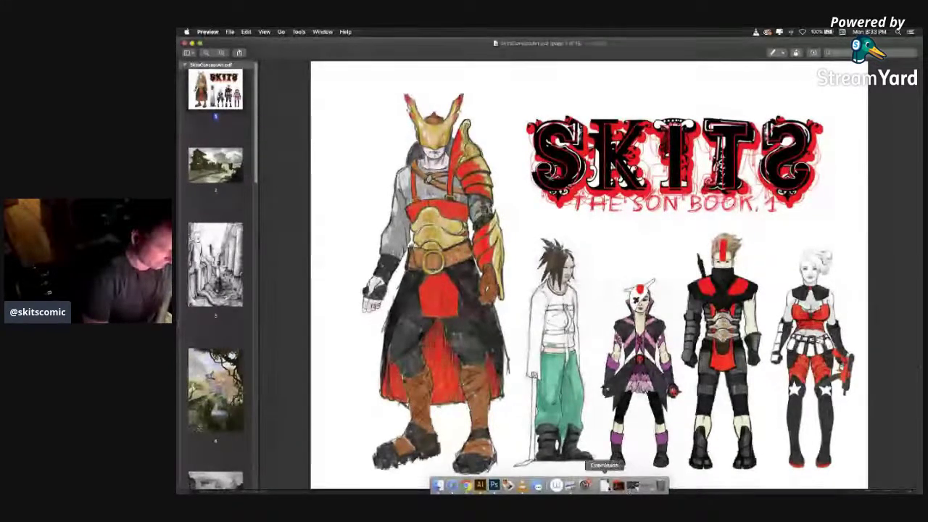
pyautogui.click(452, 485)
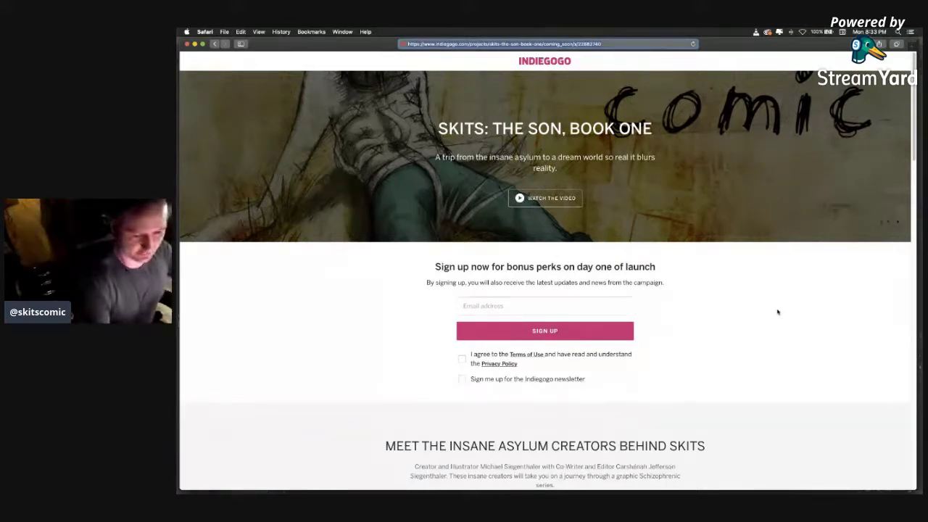
# - Scroll past the sign-up and creators sections to the 'Introduction to SKITS' video
pyautogui.scroll(-5, 905, 188)
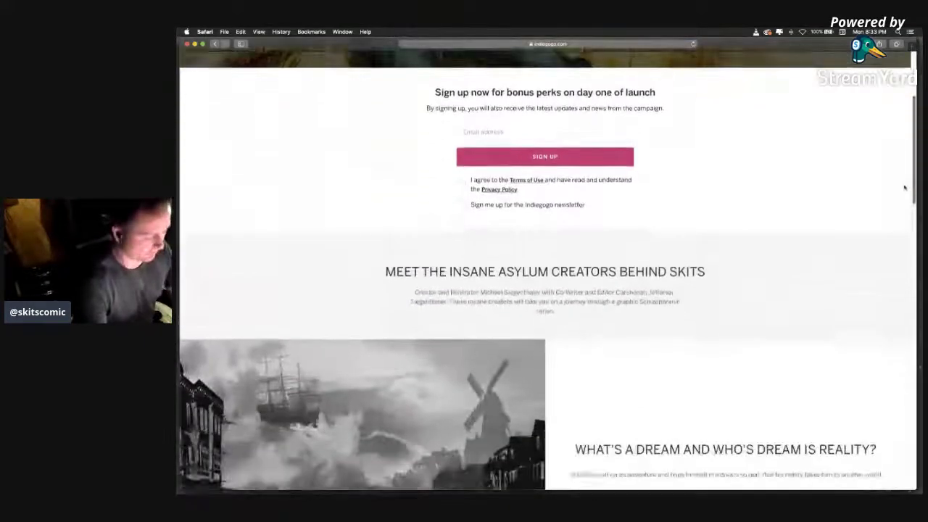
pyautogui.scroll(-10, 905, 187)
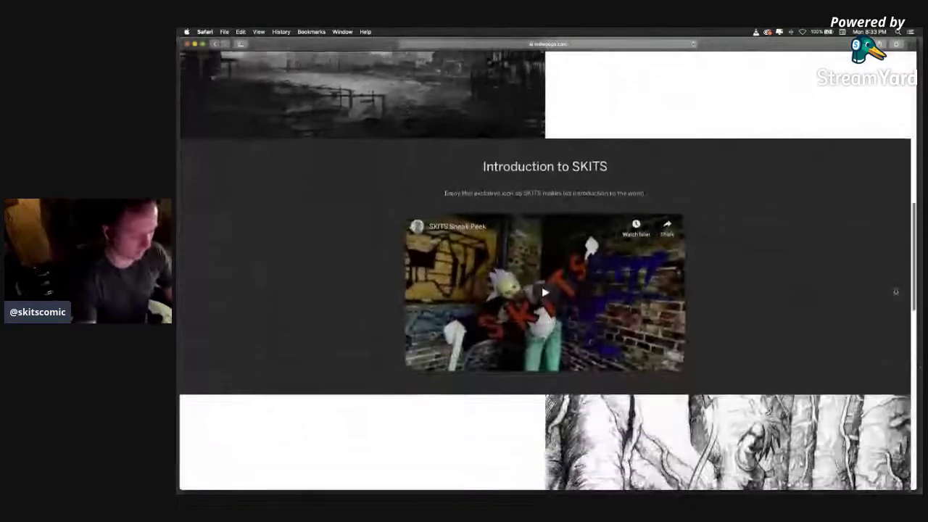
pyautogui.scroll(-5, 896, 291)
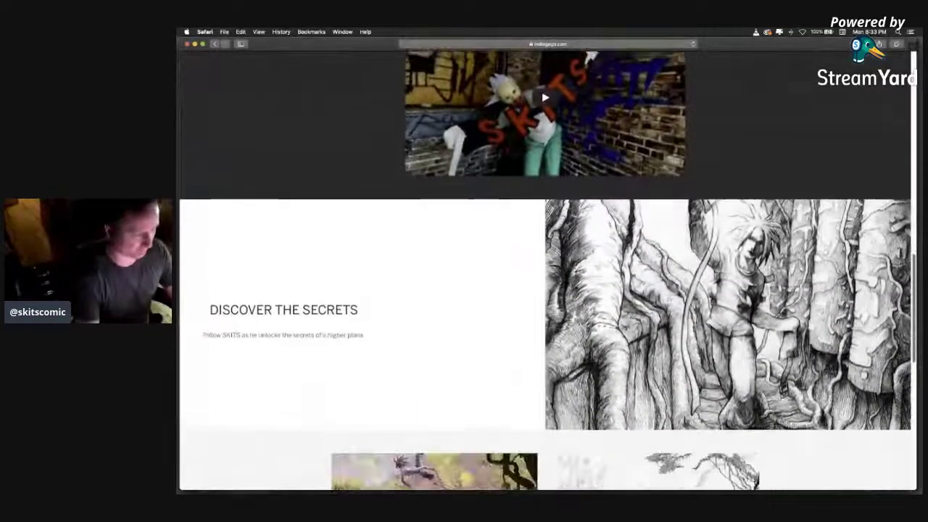
pyautogui.scroll(4, 575, 240)
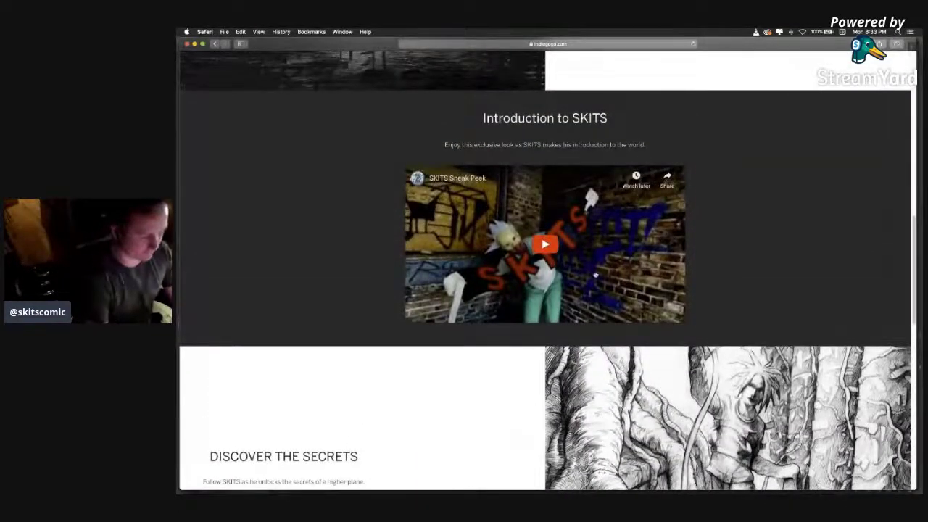
pyautogui.scroll(-1, 913, 282)
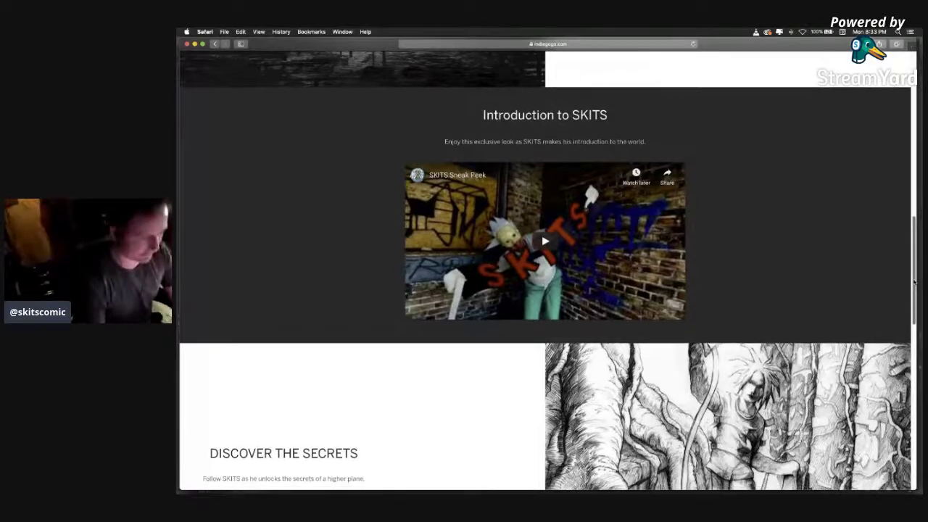
pyautogui.scroll(-3, 913, 282)
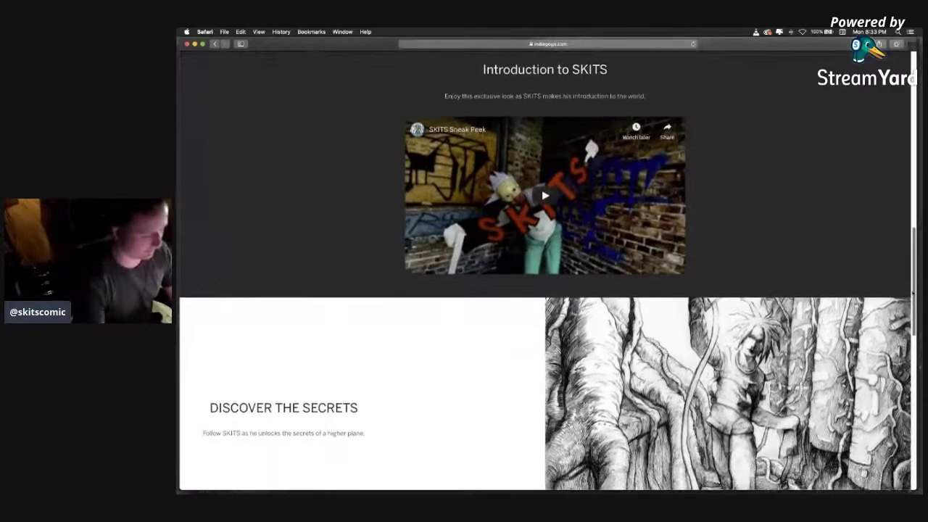
pyautogui.scroll(3, 569, 237)
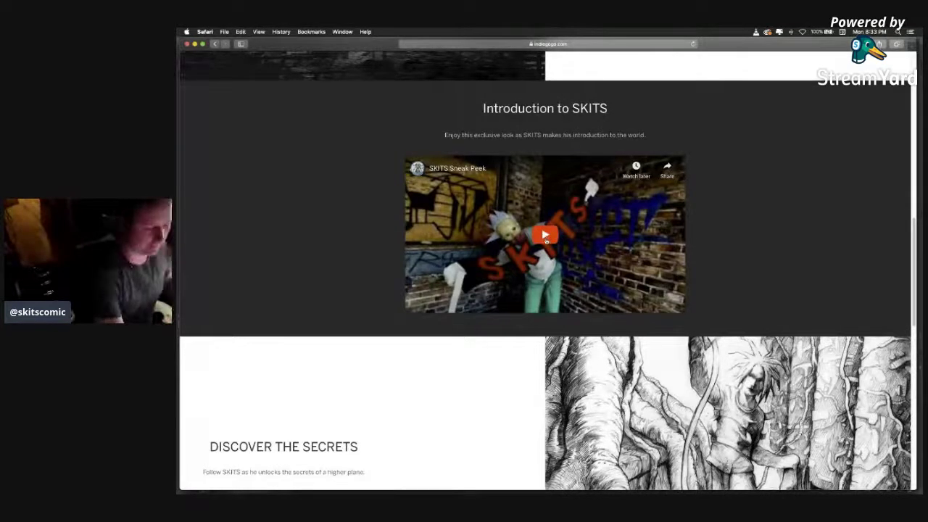
# - Play the embedded 'SKITS Sneak Peek' video through to its end at 0:32
pyautogui.click(545, 235)
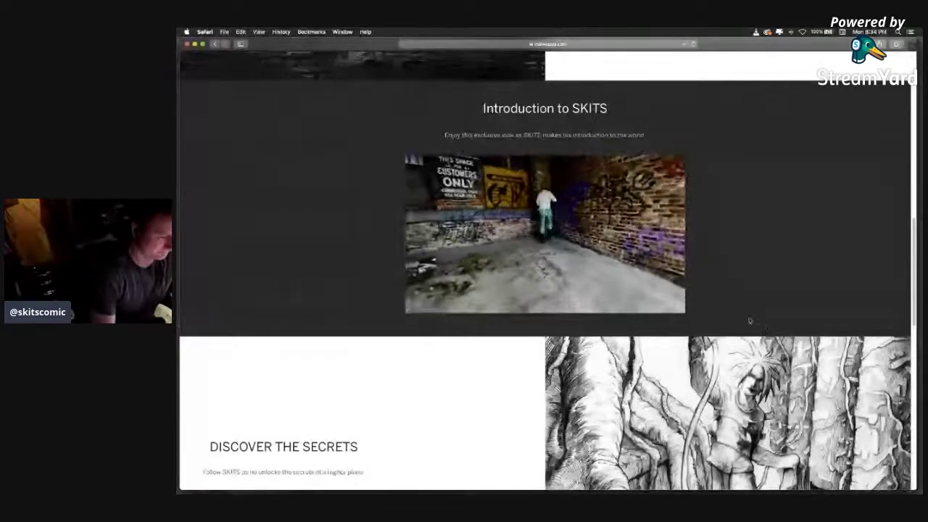
pyautogui.moveTo(670, 307)
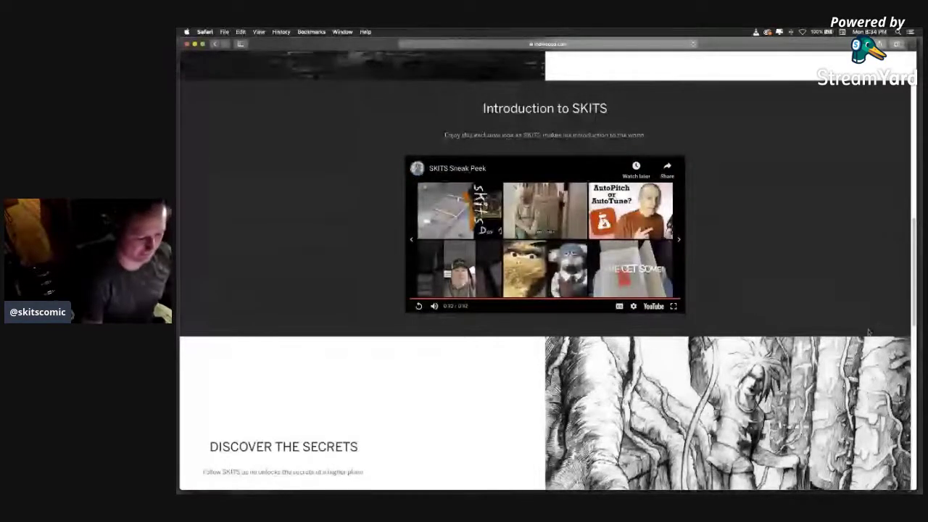
pyautogui.moveTo(905, 317); pyautogui.dragTo(897, 162)
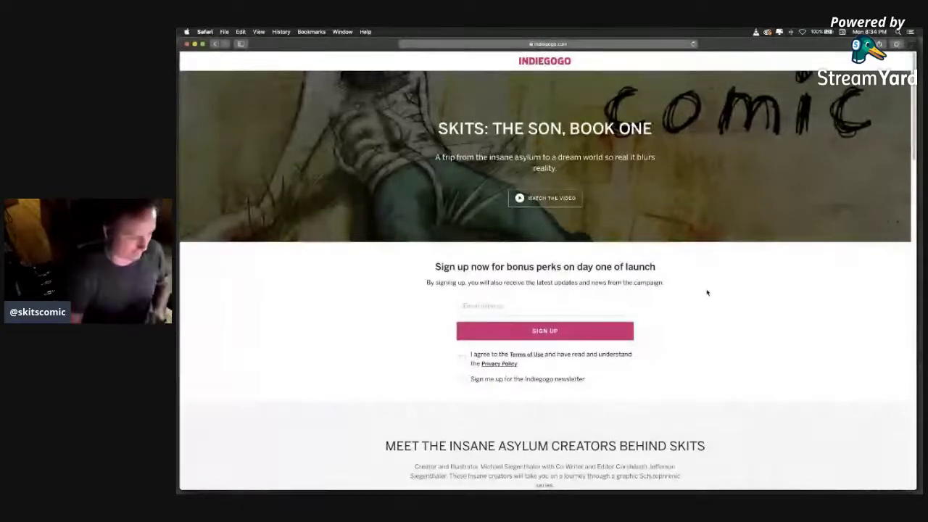
pyautogui.moveTo(912, 142); pyautogui.dragTo(884, 272)
pyautogui.scroll(-10, 884, 272)
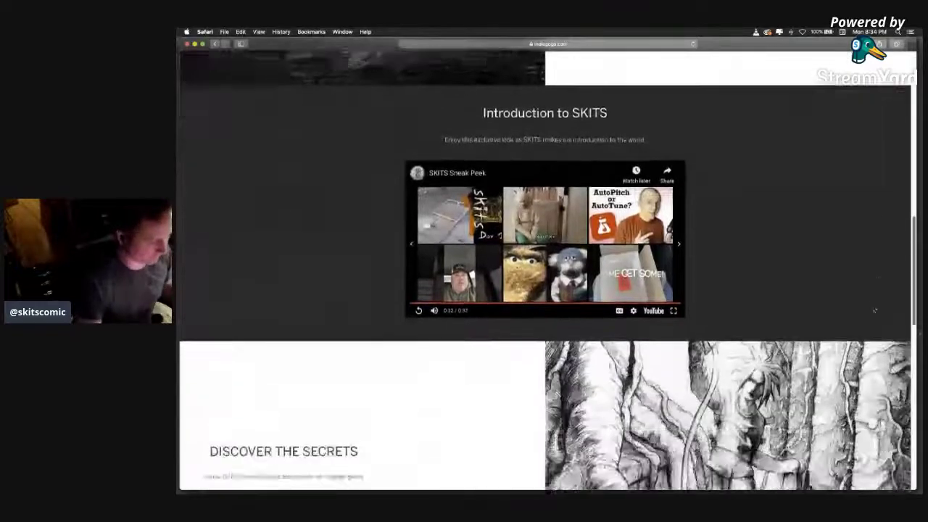
pyautogui.scroll(-3, 875, 370)
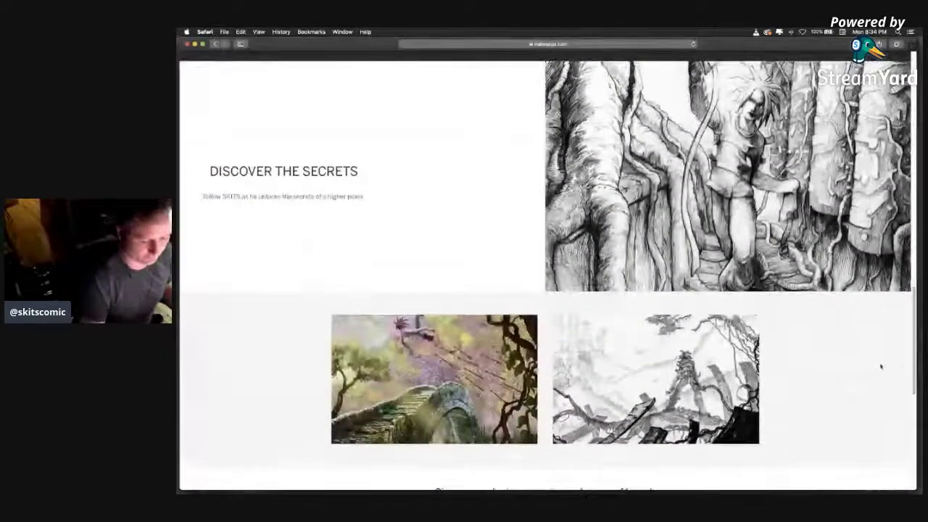
pyautogui.scroll(2, 881, 366)
pyautogui.scroll(2, 910, 367)
pyautogui.scroll(-1, 906, 362)
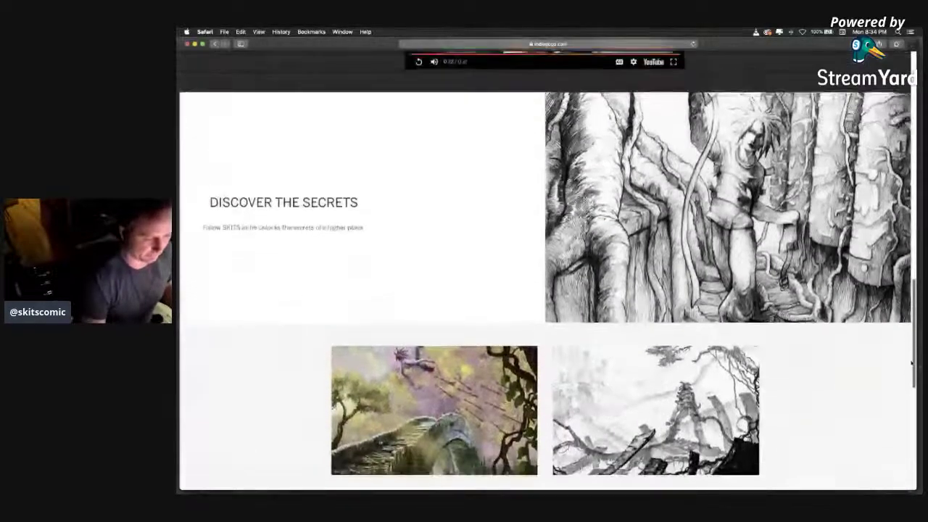
pyautogui.scroll(2, 905, 360)
pyautogui.scroll(-1, 901, 357)
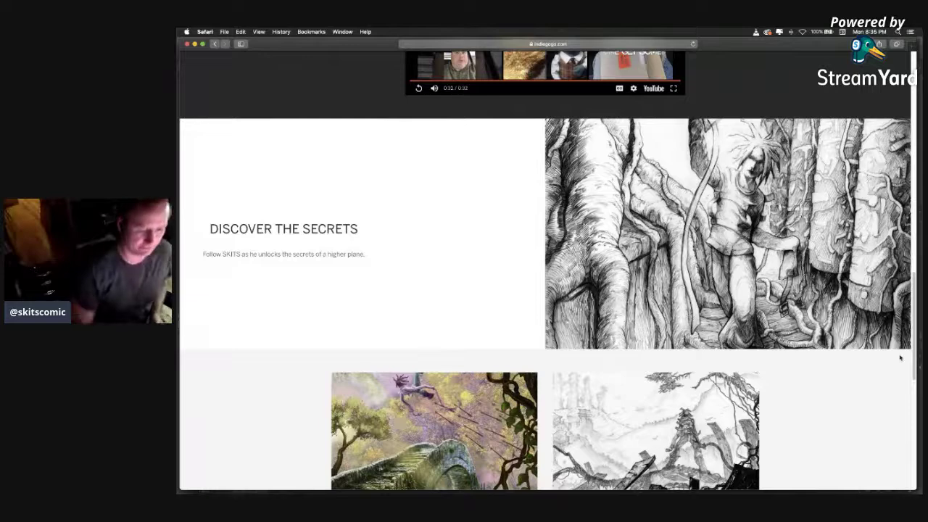
pyautogui.scroll(-2, 910, 330)
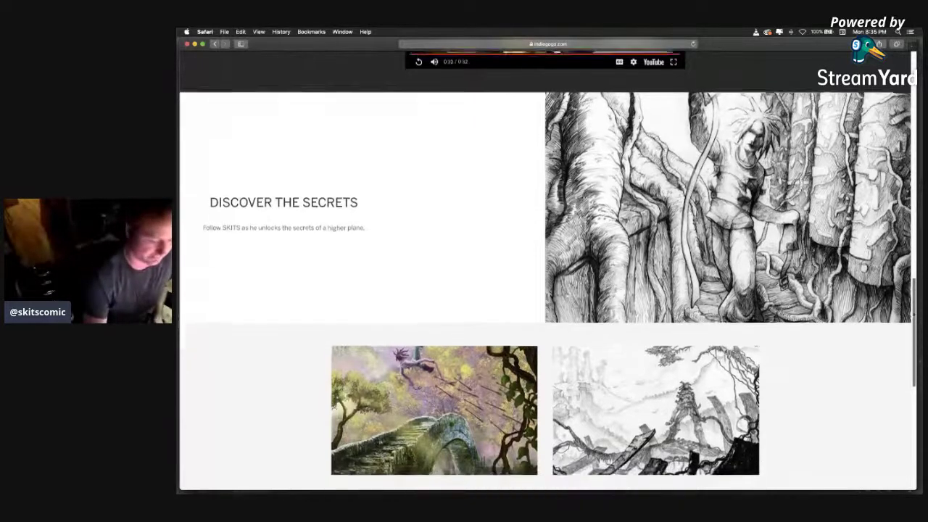
pyautogui.scroll(2, 910, 325)
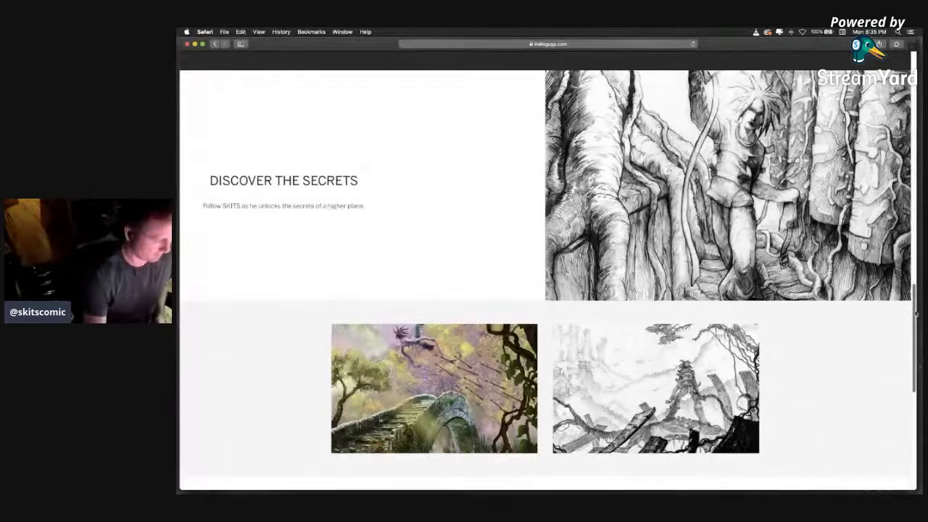
pyautogui.scroll(15, 916, 313)
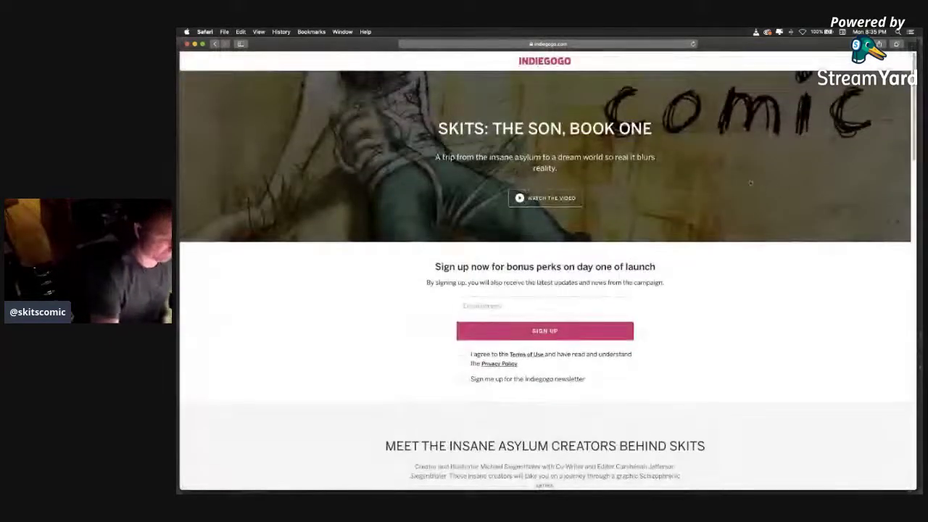
pyautogui.moveTo(676, 493)
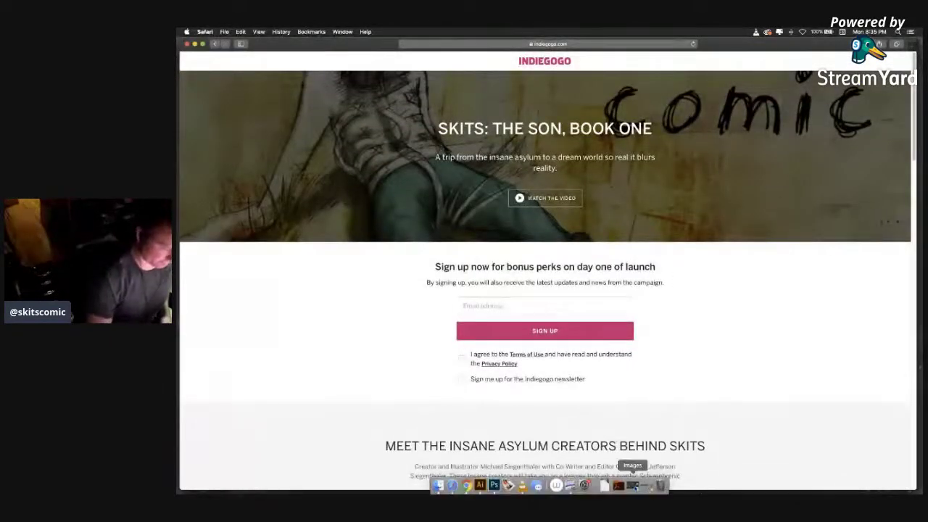
# - Switch from Safari to Preview showing SkitsConceptArt.pdf page 1, the character line-up
pyautogui.click(570, 485)
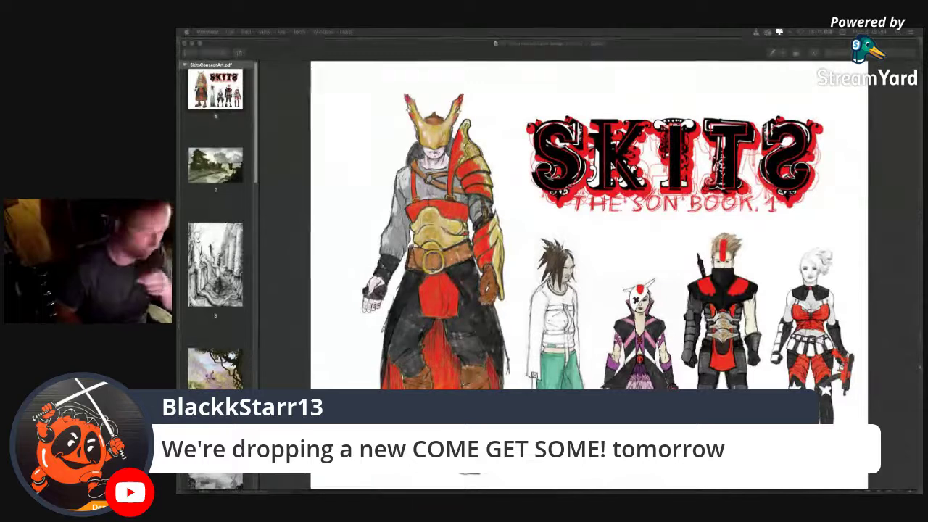
pyautogui.click(797, 233)
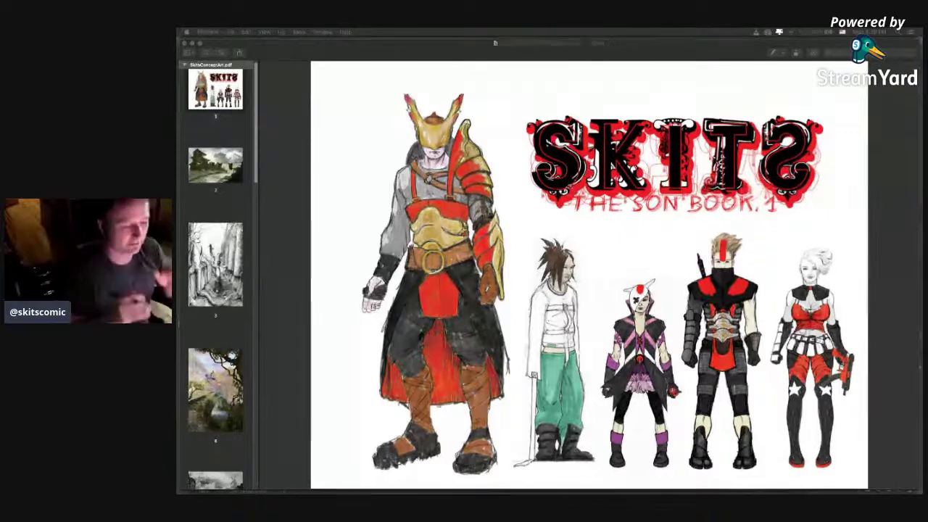
# - Return to Preview on the 'SKITS The Son Book 1' cover of SkitsConceptArt.pdf
pyautogui.press('super+Tab')
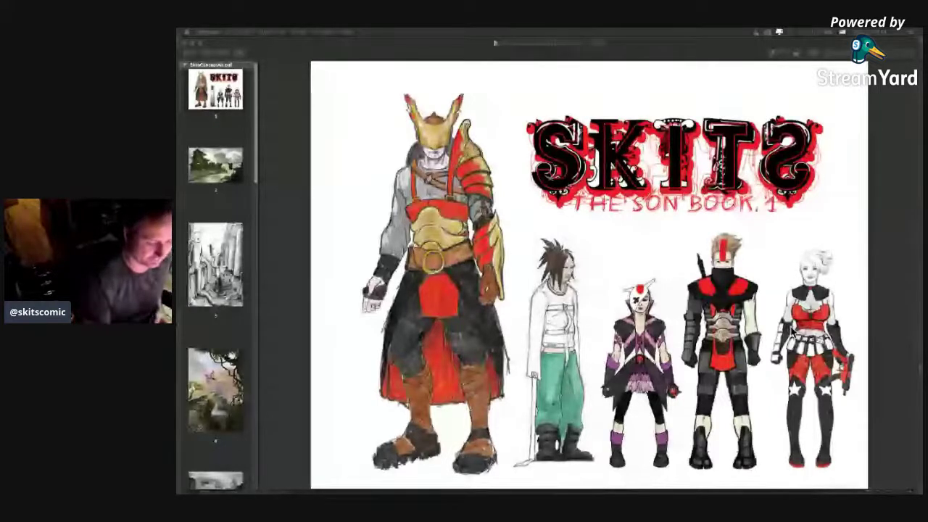
# - Page past the village landscape to page 3, the ink drawing of the root-tangled canyon
pyautogui.click(807, 453)
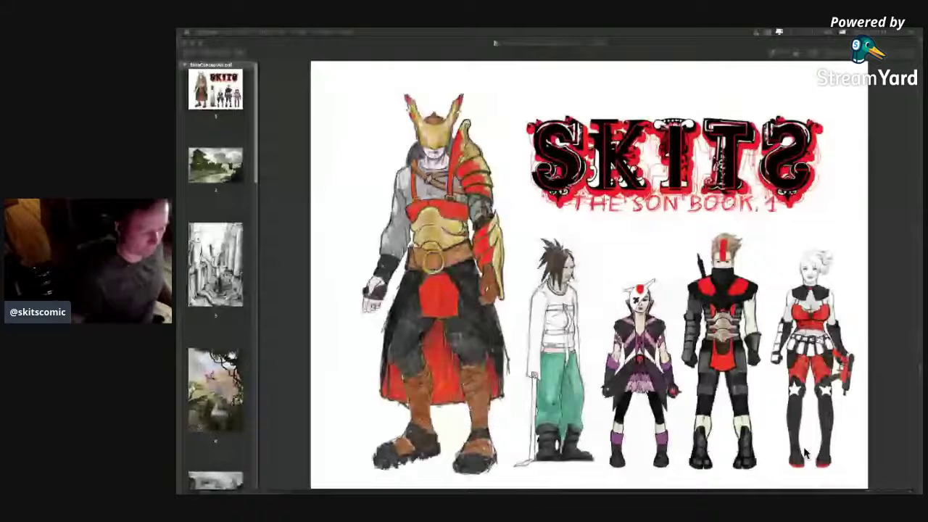
pyautogui.scroll(-3, 754, 392)
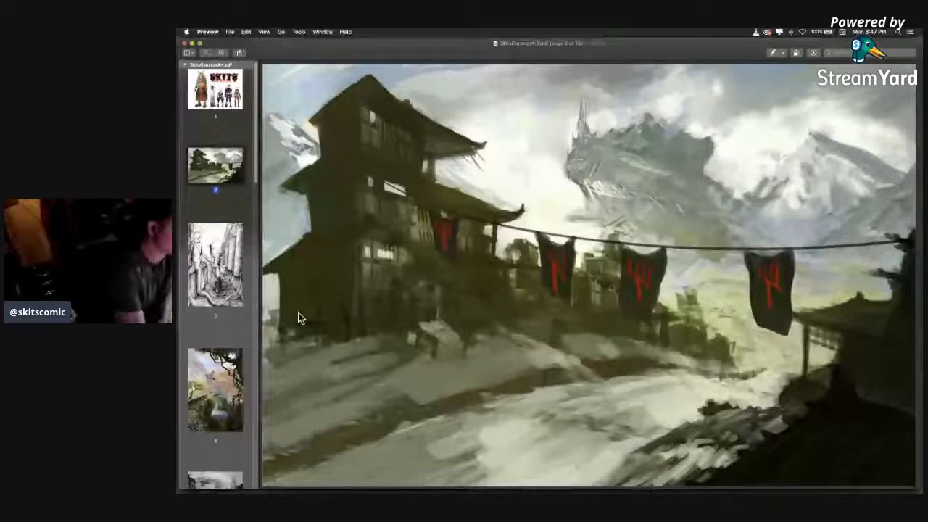
pyautogui.click(228, 274)
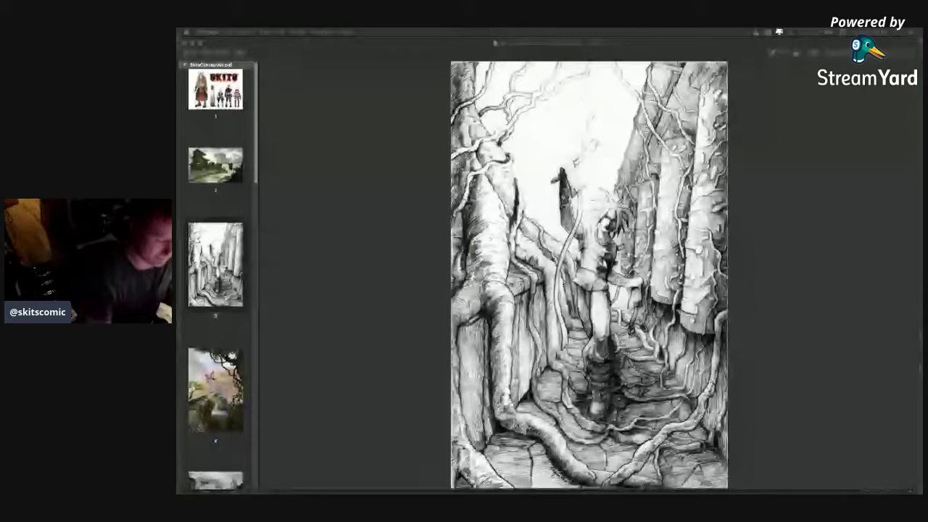
pyautogui.moveTo(638, 491)
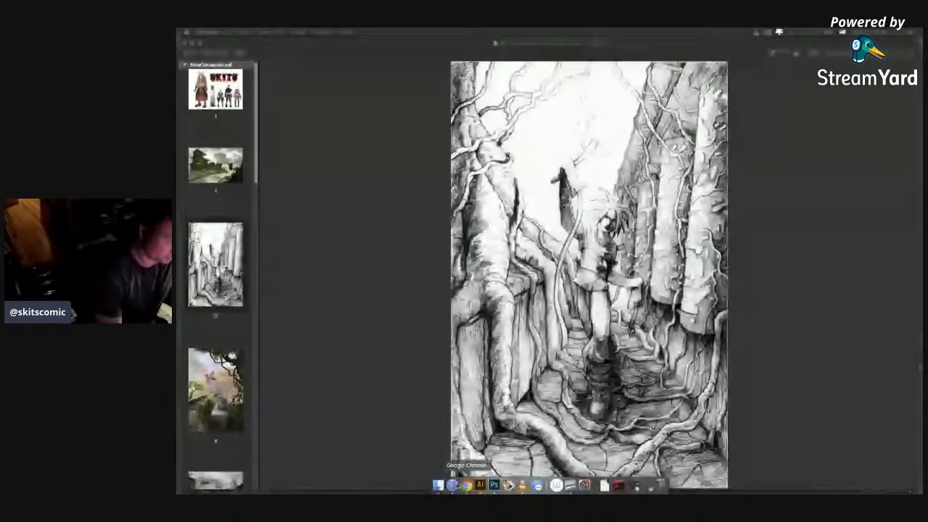
# - Show Safari's Indiegogo 'SKITS: THE SON, BOOK ONE' page with its launch sign-up section
pyautogui.click(452, 484)
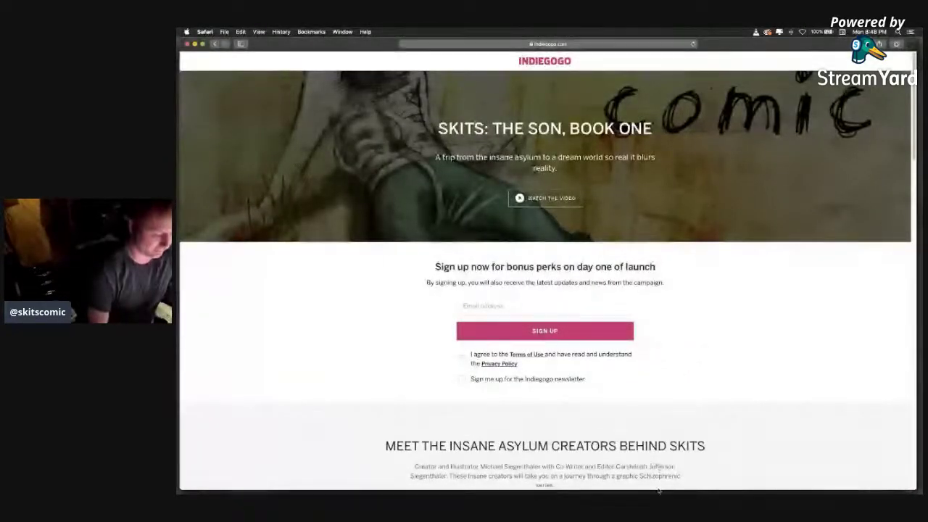
pyautogui.moveTo(648, 490)
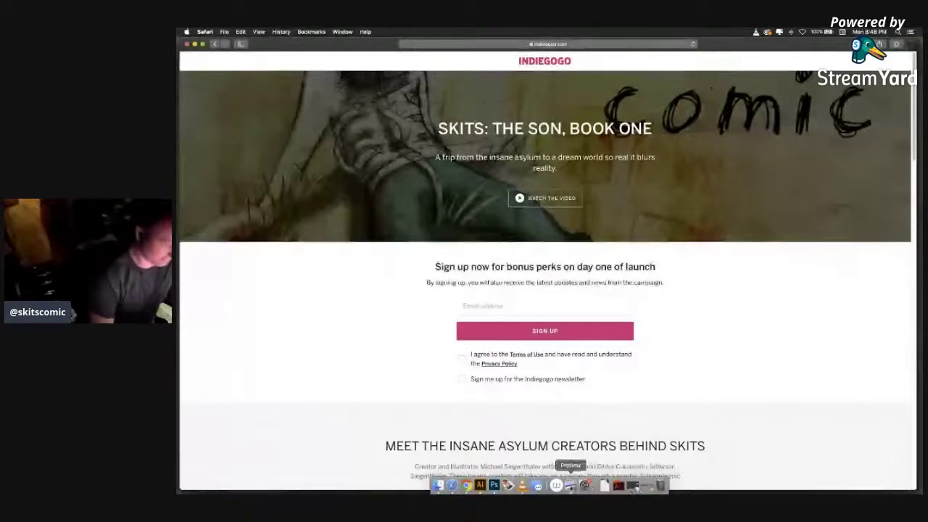
# - Switch back to Preview on page 3, the pen-and-ink root-tangled canyon drawing
pyautogui.click(570, 485)
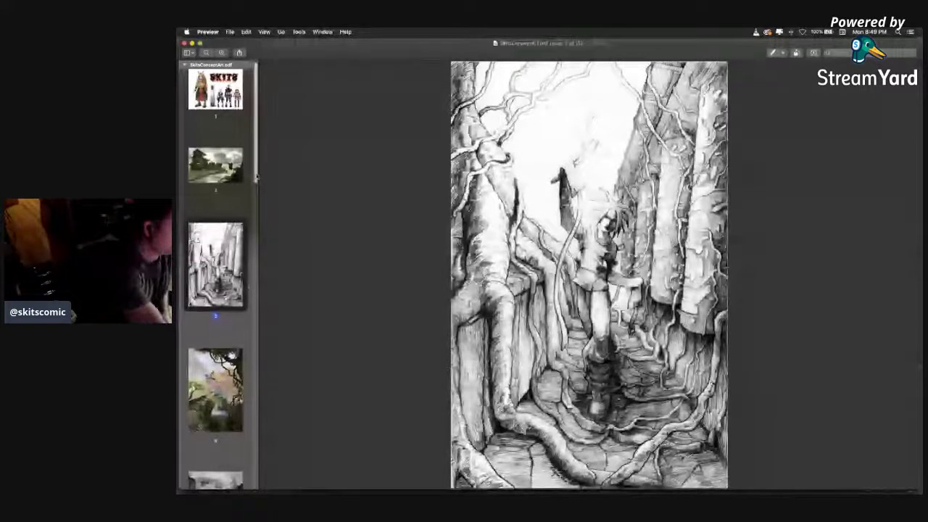
pyautogui.scroll(-5, 243, 254)
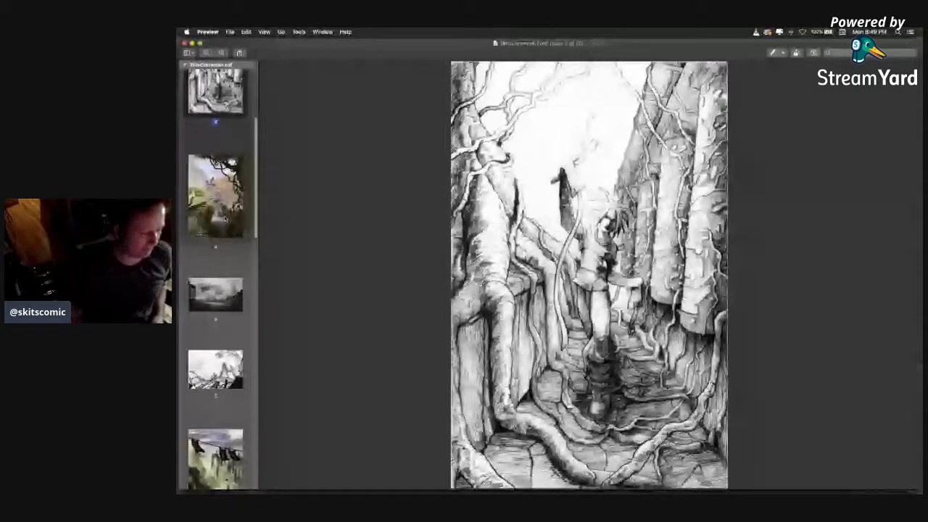
# - Display page 4 of SkitsConceptArt.pdf, the colour stone-bridge painting with a leaping figure
pyautogui.click(224, 218)
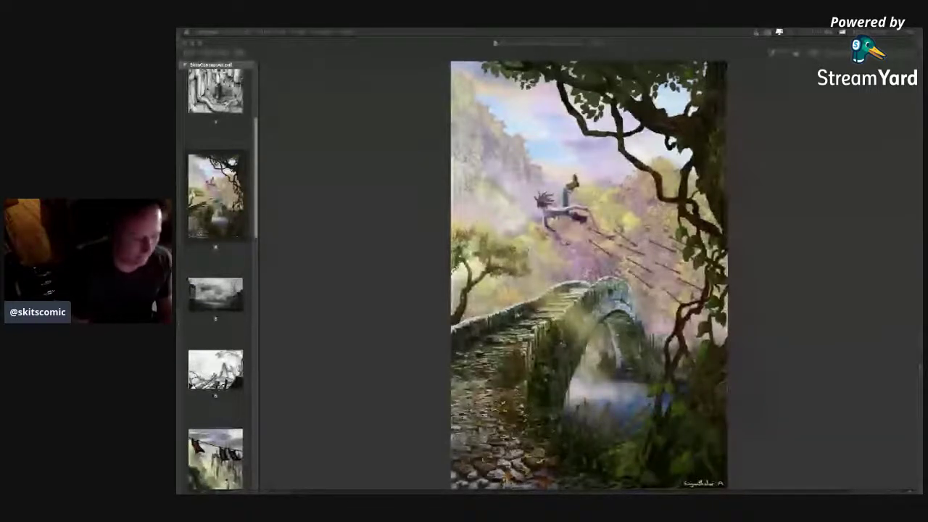
pyautogui.click(444, 287)
# - Open page 5, the greyscale sailing ship floating above the docks and windmill
pyautogui.click(228, 296)
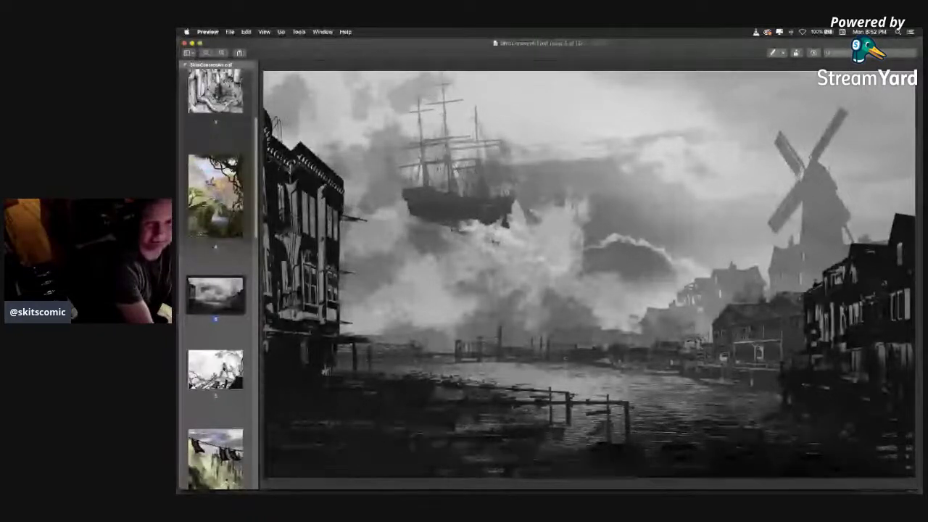
# - Step to the next page: a lone figure sketched amid ruined towers and vine-wrapped planks
pyautogui.press('Down')
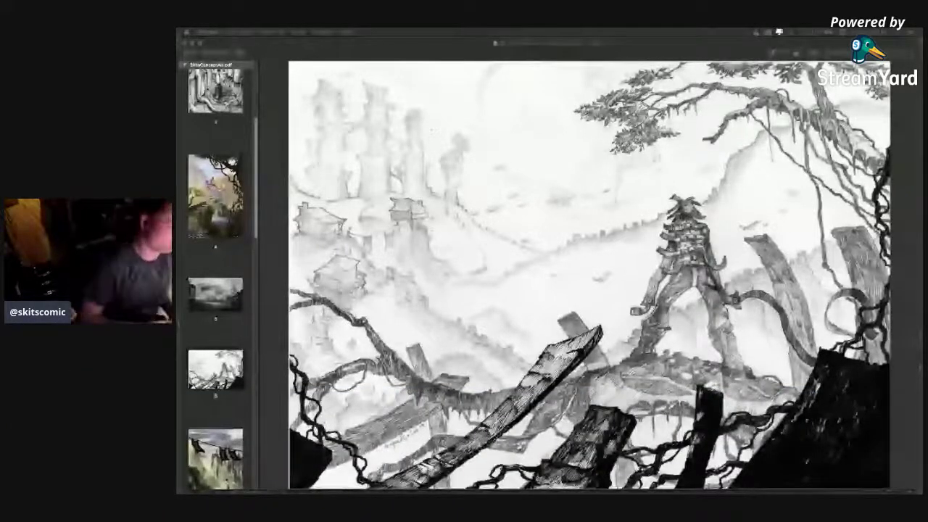
# - Keep page 6's pencil sketch of the figure on vine-wrapped beams in focus
pyautogui.click(690, 296)
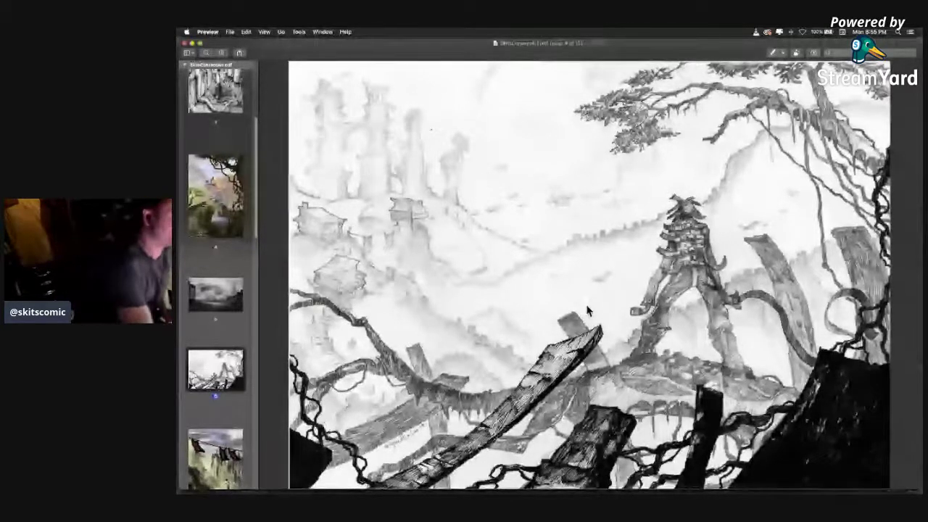
pyautogui.click(216, 195)
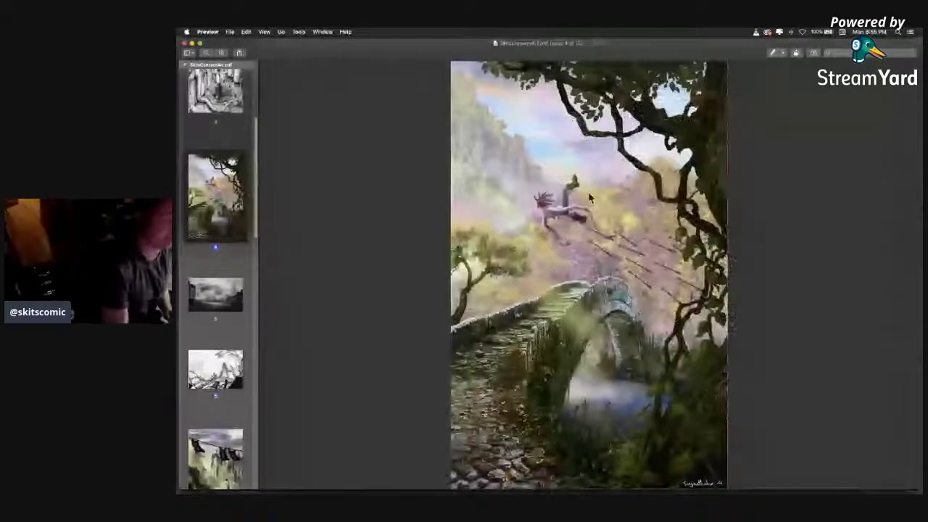
pyautogui.click(230, 374)
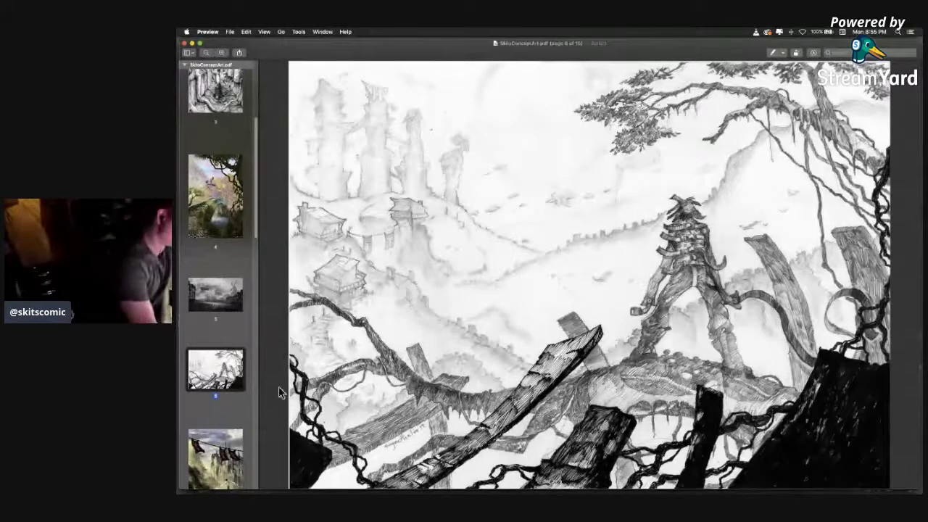
# - Show page 7's colour painting of a figure on beams under red banners, revealing later thumbnails
pyautogui.click(216, 451)
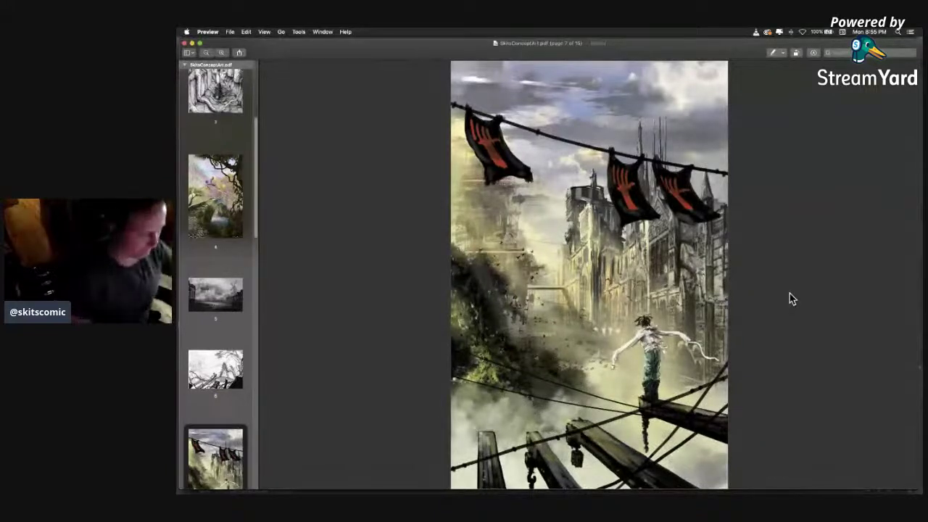
pyautogui.moveTo(260, 217); pyautogui.dragTo(269, 312)
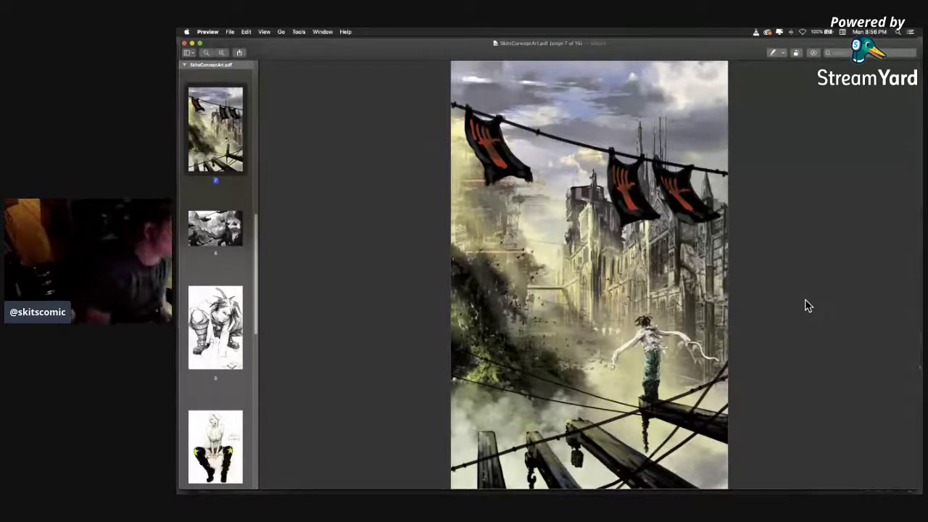
# - View page 8's war-elephant artwork, then move on to page 9's crouching spiky-haired figure
pyautogui.click(225, 229)
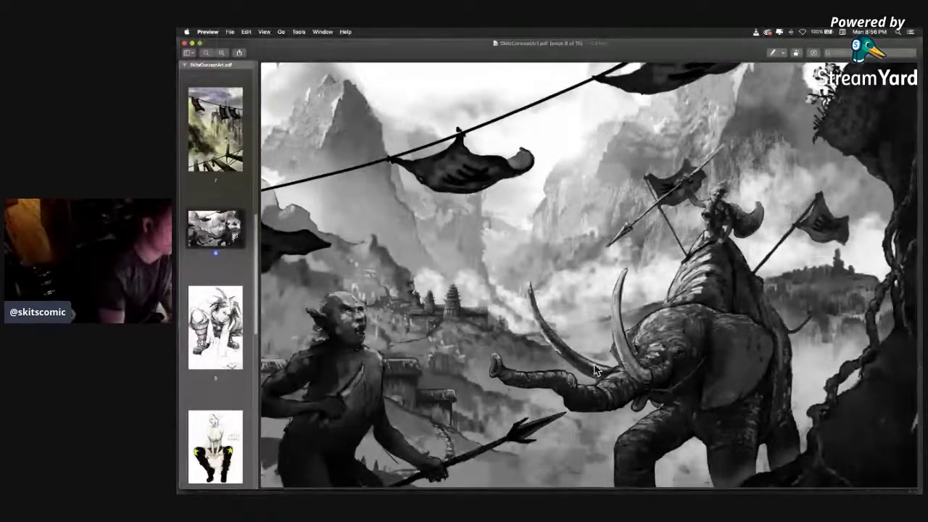
pyautogui.scroll(-2, 257, 283)
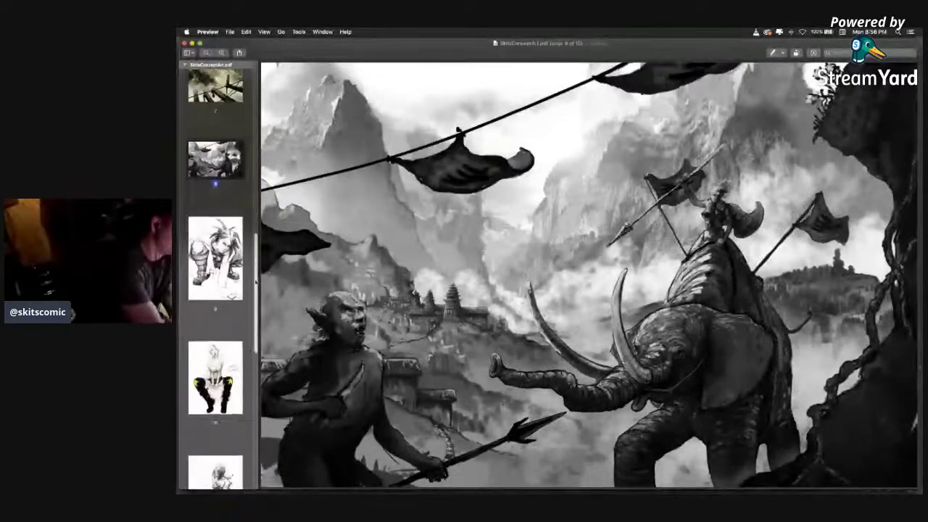
pyautogui.press('Down')
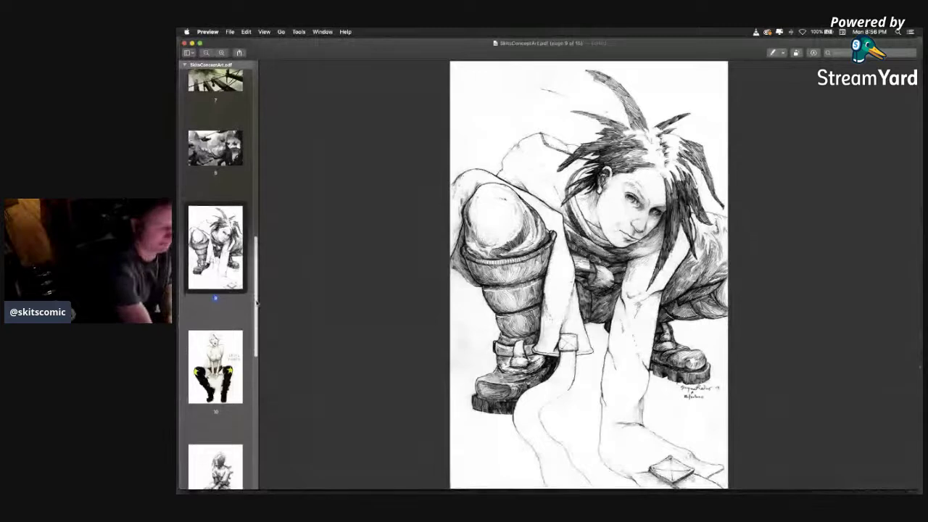
pyautogui.scroll(-1, 256, 319)
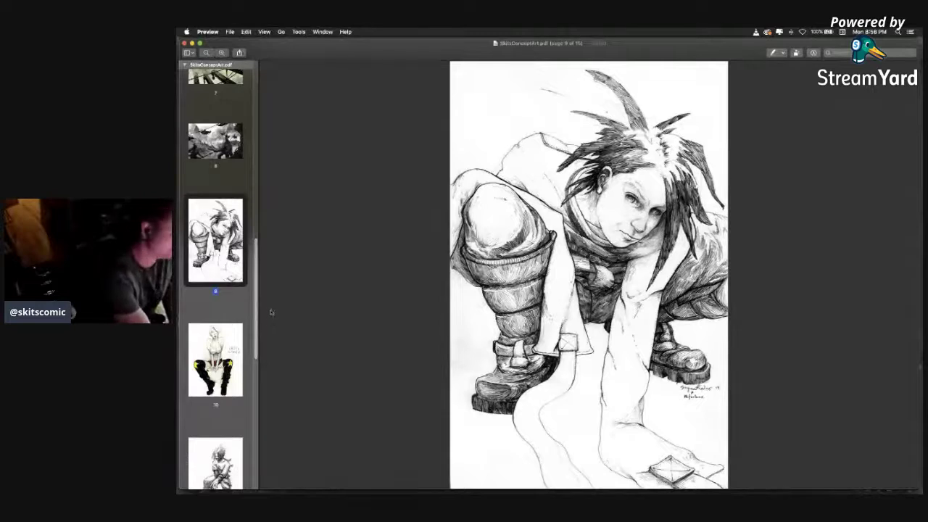
pyautogui.scroll(-3, 217, 312)
# - Go to page 10, then advance to page 11's seated shaggy-haired figure with wrapped wrists
pyautogui.click(215, 274)
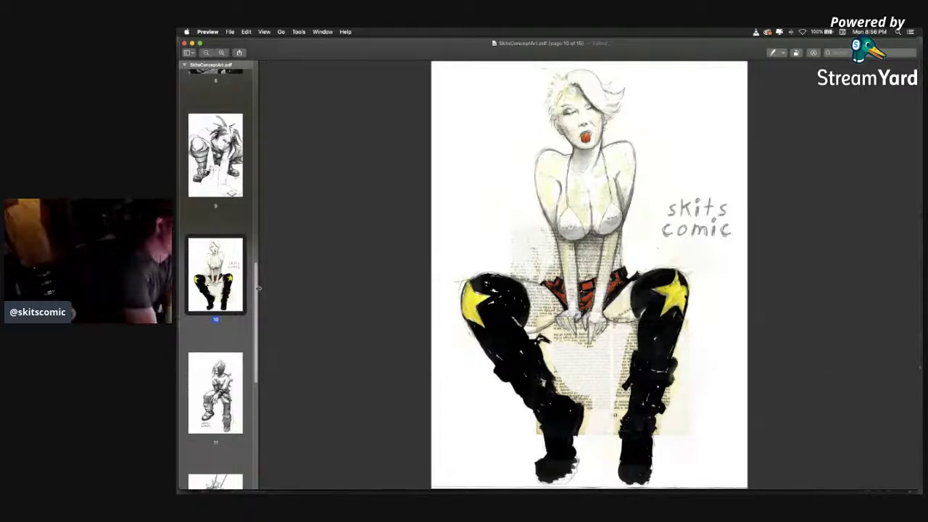
pyautogui.scroll(-5, 258, 287)
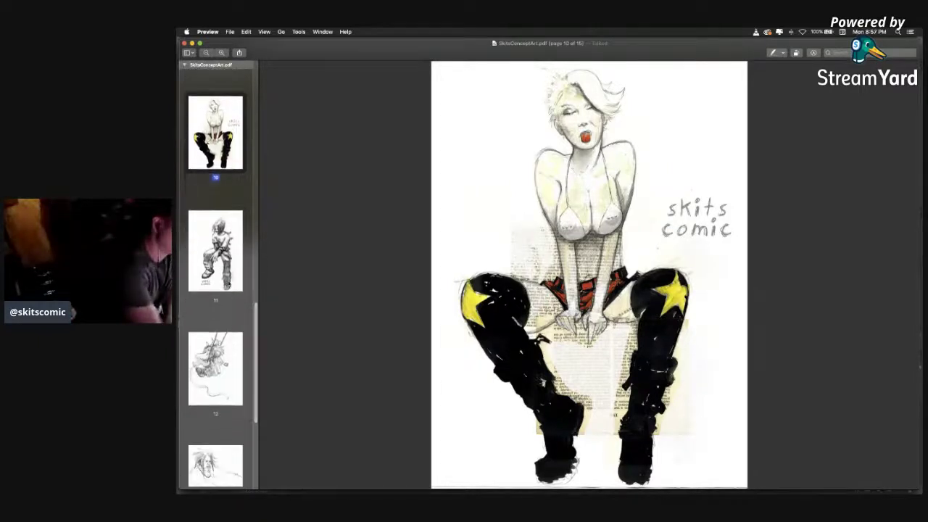
pyautogui.press('Down')
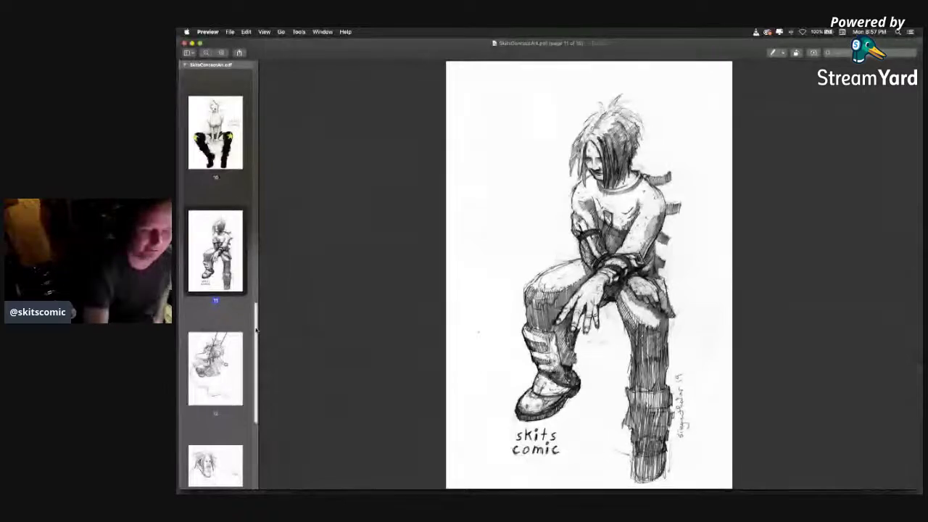
# - Open page 12, the figure hanging from ropes, and scroll further down the thumbnail list
pyautogui.click(225, 365)
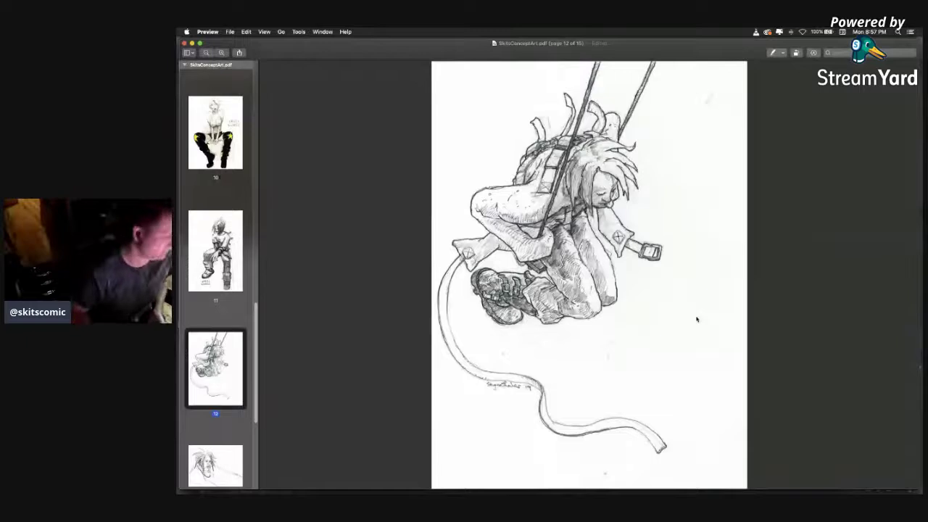
pyautogui.scroll(-5, 255, 372)
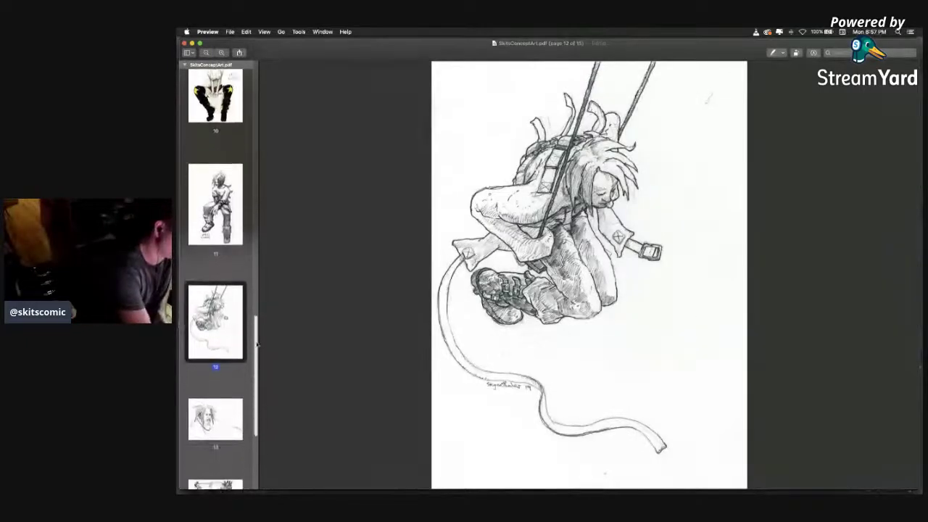
pyautogui.scroll(-3, 255, 372)
# - Display page 13, the signed pencil sketch of a yelling dreadlocked figure in a hoodie
pyautogui.click(244, 263)
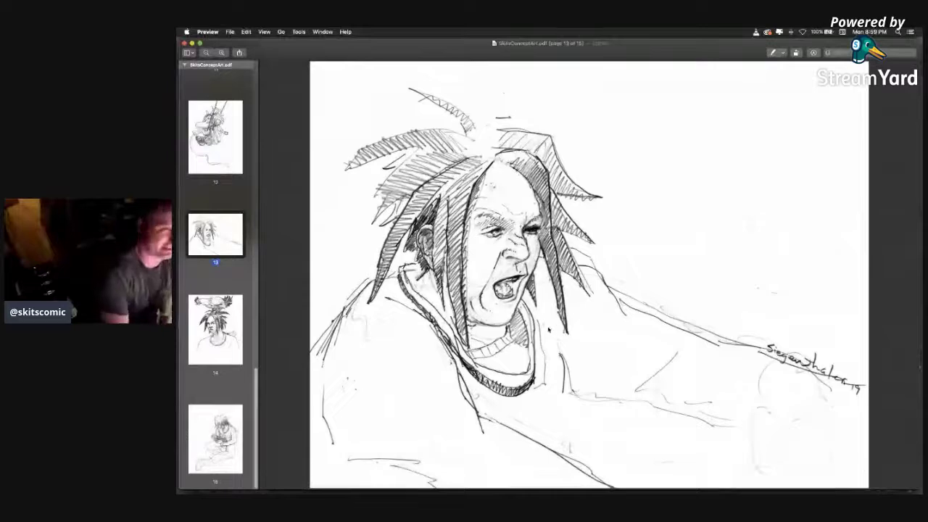
# - Advance to page 14, the ink drawing of a dreadlocked figure with a chicken on their head
pyautogui.press('Down')
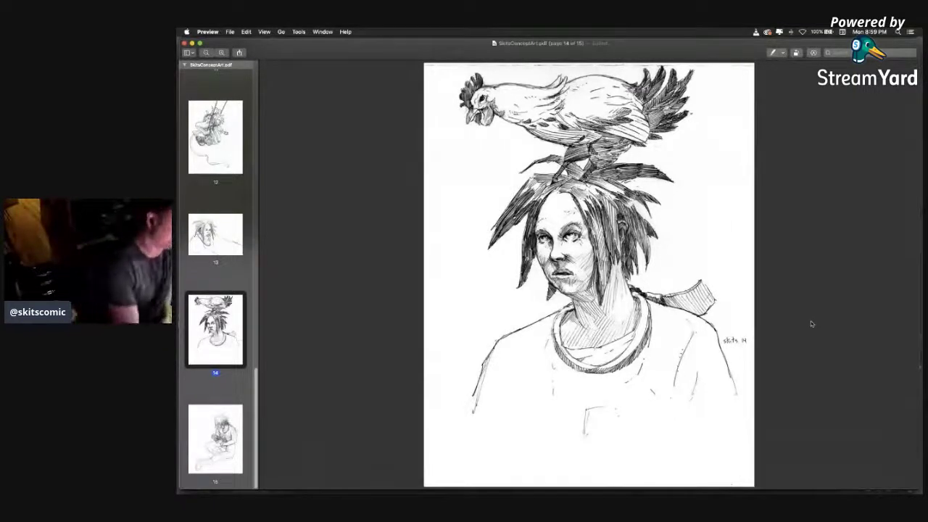
# - Advance to page 15 of SkitsConceptArt.pdf, the seated shaggy-haired figure in boots
pyautogui.press('Down')
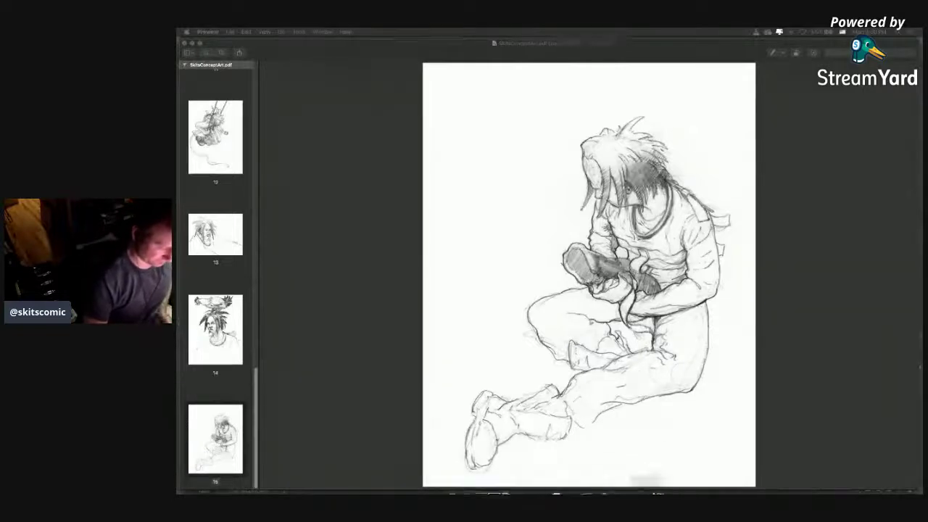
pyautogui.moveTo(647, 484)
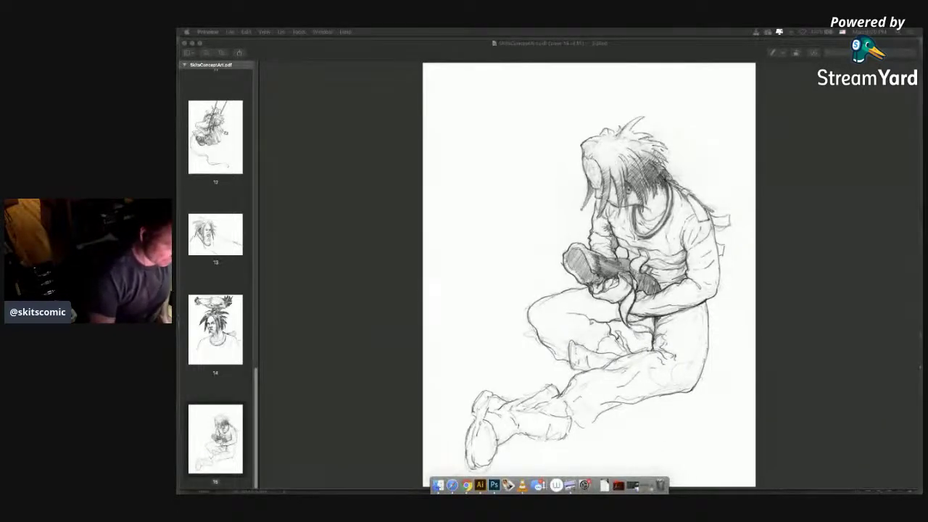
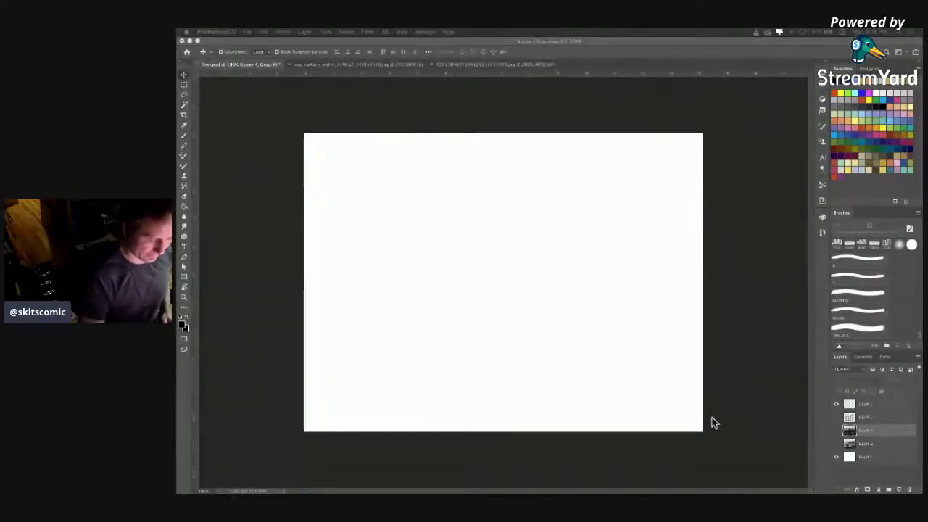
# - Switch to the F2013 river-town photo of wooden buildings along the water
pyautogui.moveTo(693, 490)
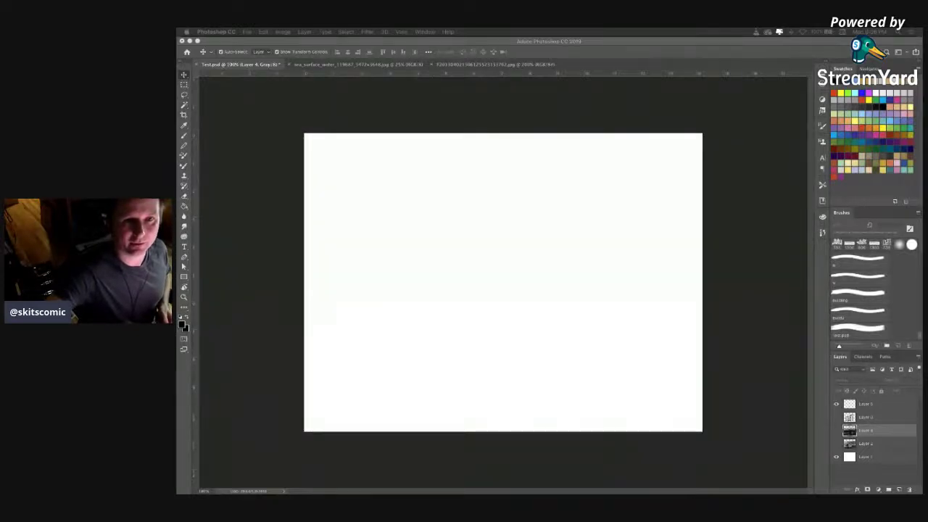
pyautogui.click(764, 408)
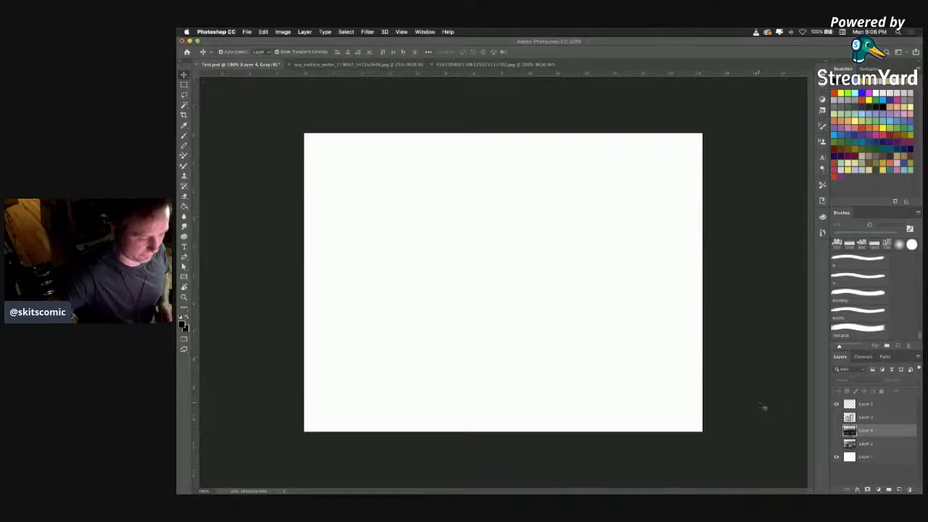
pyautogui.click(522, 65)
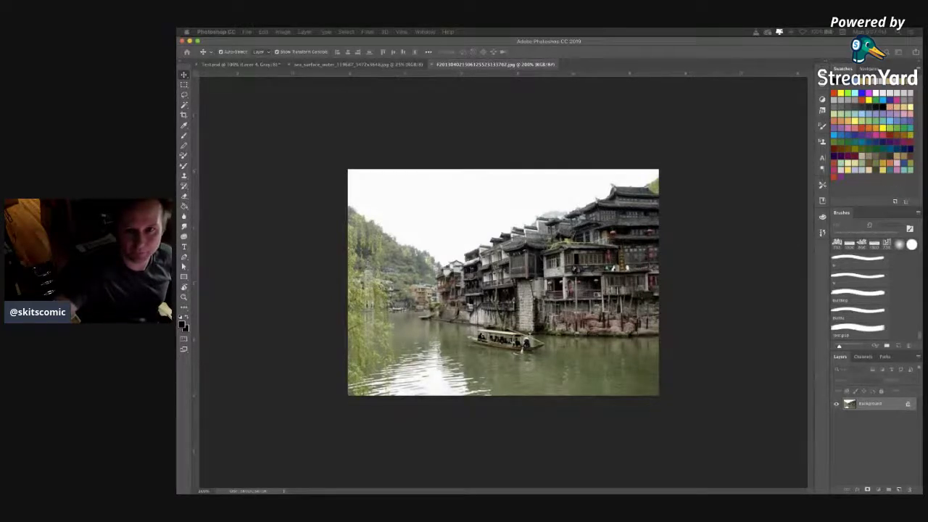
# - Unlock the Background layer and pick the Eraser with a Hard Round tip
pyautogui.press('Return')
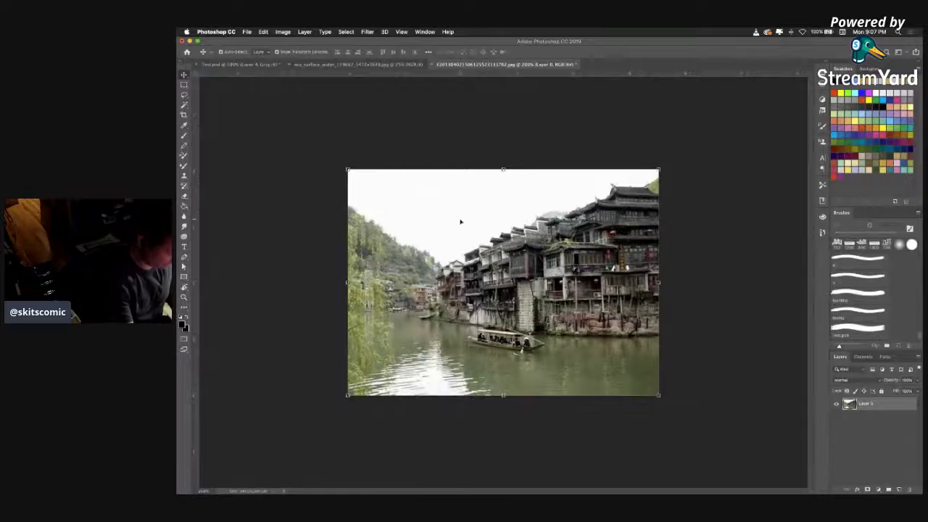
pyautogui.press('e')
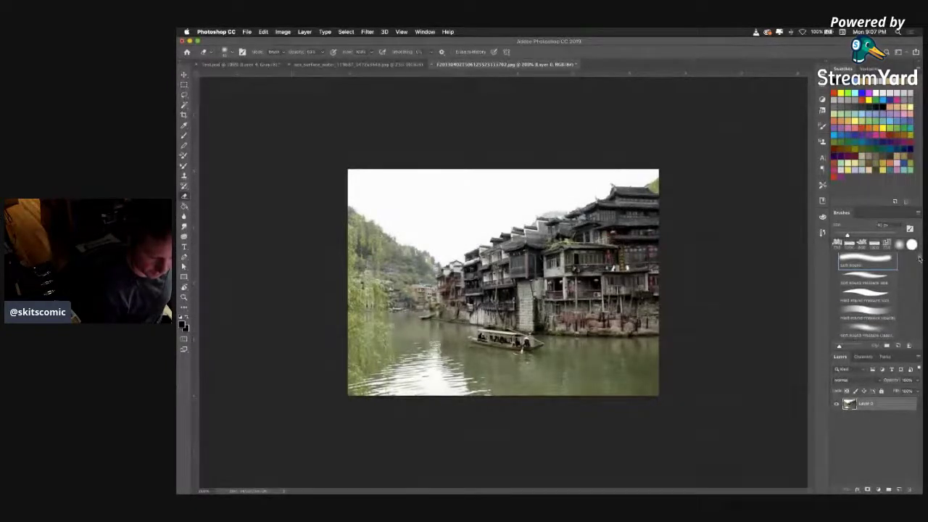
pyautogui.scroll(1, 919, 259)
pyautogui.click(867, 270)
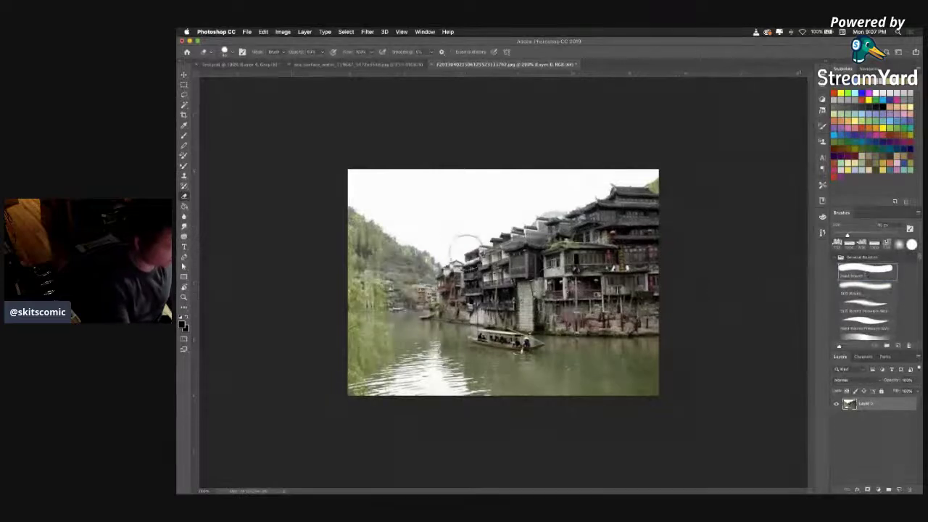
# - Erase the sky, hills and green scraps around the wooden buildings
pyautogui.moveTo(507, 231)
pyautogui.mouseDown()
pyautogui.moveTo(630, 162)
pyautogui.moveTo(498, 185)
pyautogui.moveTo(514, 153)
pyautogui.moveTo(356, 176)
pyautogui.moveTo(336, 242)
pyautogui.moveTo(410, 250)
pyautogui.mouseUp()
pyautogui.moveTo(413, 207)
pyautogui.mouseDown()
pyautogui.moveTo(443, 197)
pyautogui.moveTo(366, 274)
pyautogui.moveTo(378, 197)
pyautogui.moveTo(354, 178)
pyautogui.moveTo(457, 198)
pyautogui.moveTo(594, 173)
pyautogui.moveTo(590, 163)
pyautogui.moveTo(616, 154)
pyautogui.moveTo(647, 156)
pyautogui.moveTo(479, 210)
pyautogui.moveTo(400, 264)
pyautogui.moveTo(403, 297)
pyautogui.moveTo(357, 310)
pyautogui.moveTo(364, 277)
pyautogui.moveTo(363, 322)
pyautogui.moveTo(382, 379)
pyautogui.moveTo(646, 388)
pyautogui.moveTo(535, 379)
pyautogui.moveTo(667, 366)
pyautogui.moveTo(666, 352)
pyautogui.moveTo(563, 354)
pyautogui.moveTo(417, 333)
pyautogui.moveTo(406, 298)
pyautogui.moveTo(383, 287)
pyautogui.moveTo(411, 260)
pyautogui.mouseUp()
pyautogui.moveTo(498, 383)
pyautogui.mouseDown()
pyautogui.moveTo(445, 362)
pyautogui.moveTo(440, 371)
pyautogui.moveTo(504, 333)
pyautogui.mouseUp()
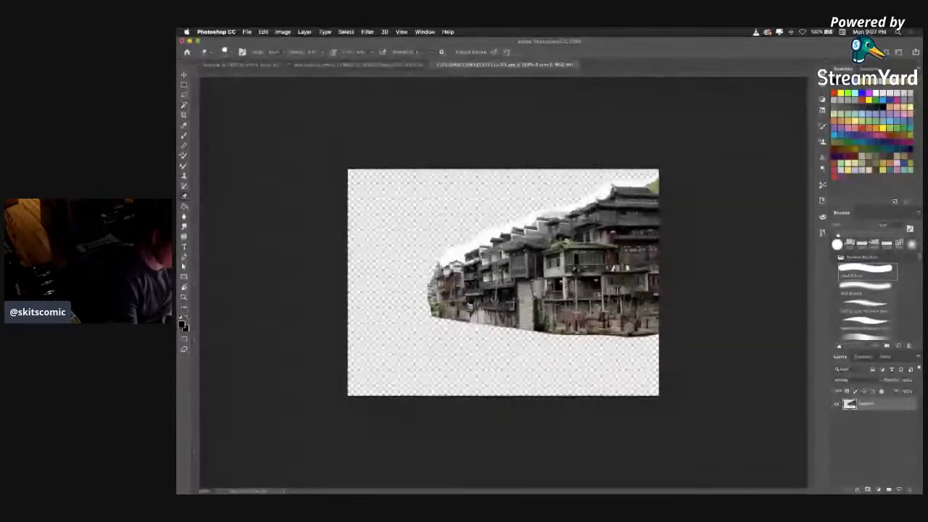
pyautogui.moveTo(429, 287); pyautogui.dragTo(438, 311)
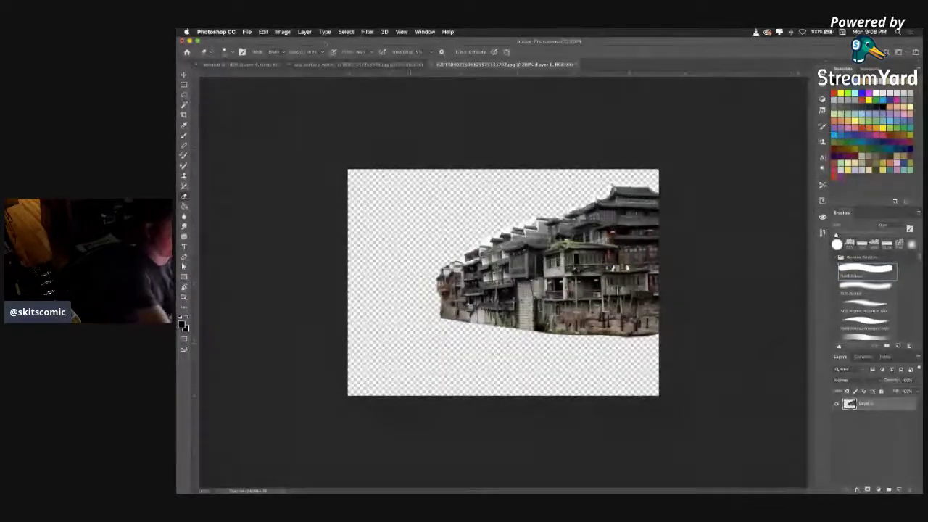
# - Apply an Image > Adjustments > Black & White conversion to the cut-out buildings
pyautogui.click(305, 32)
pyautogui.moveTo(288, 35)
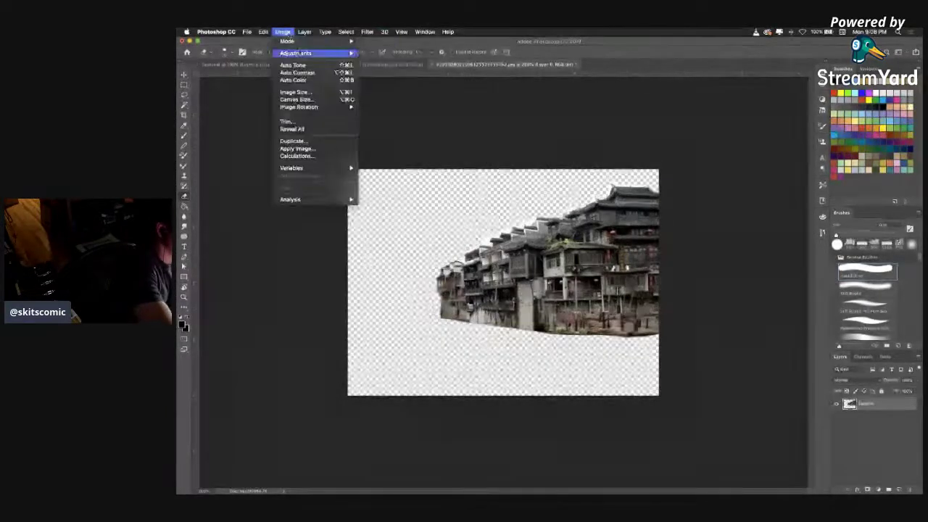
pyautogui.moveTo(327, 53)
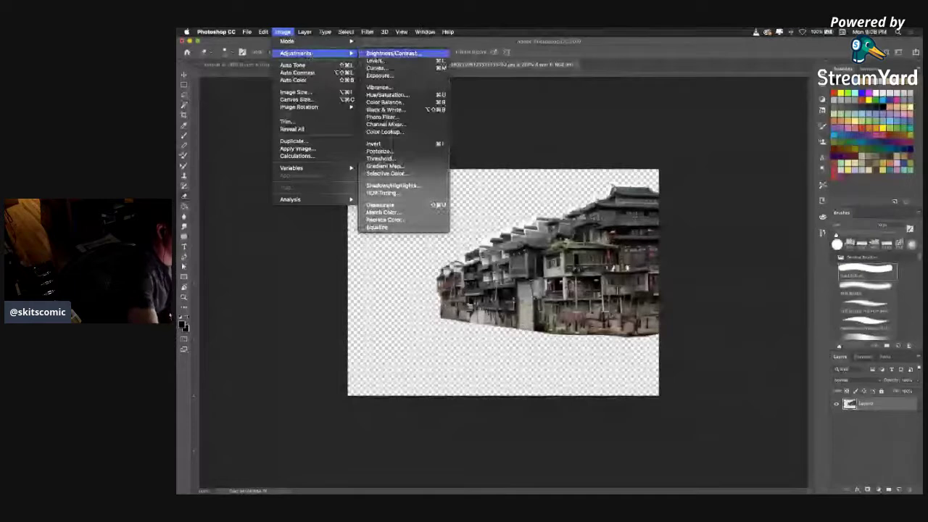
pyautogui.click(411, 109)
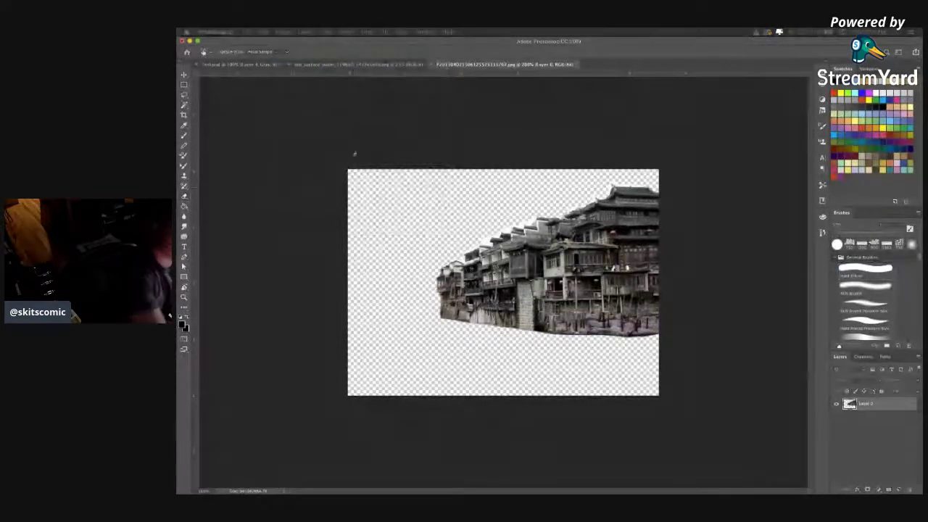
pyautogui.click(283, 32)
pyautogui.click(394, 56)
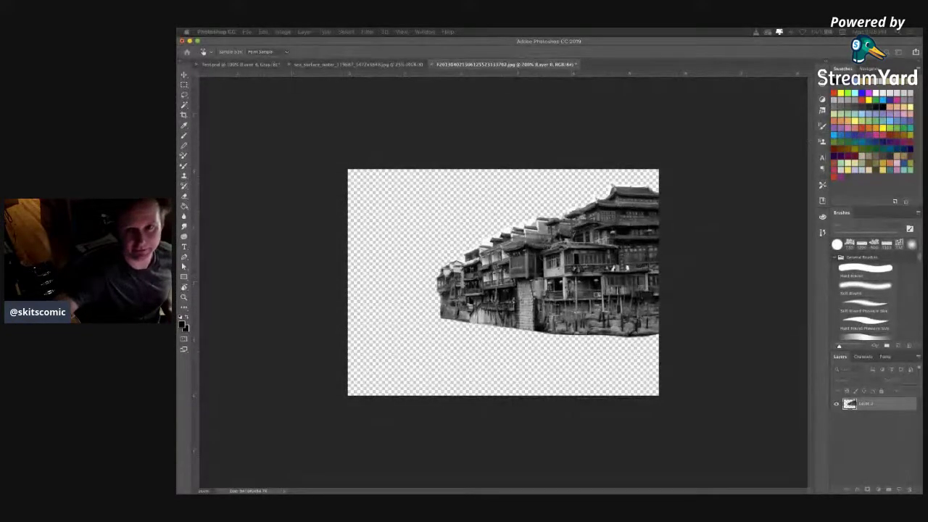
pyautogui.press('super+Tab')
pyautogui.press('e')
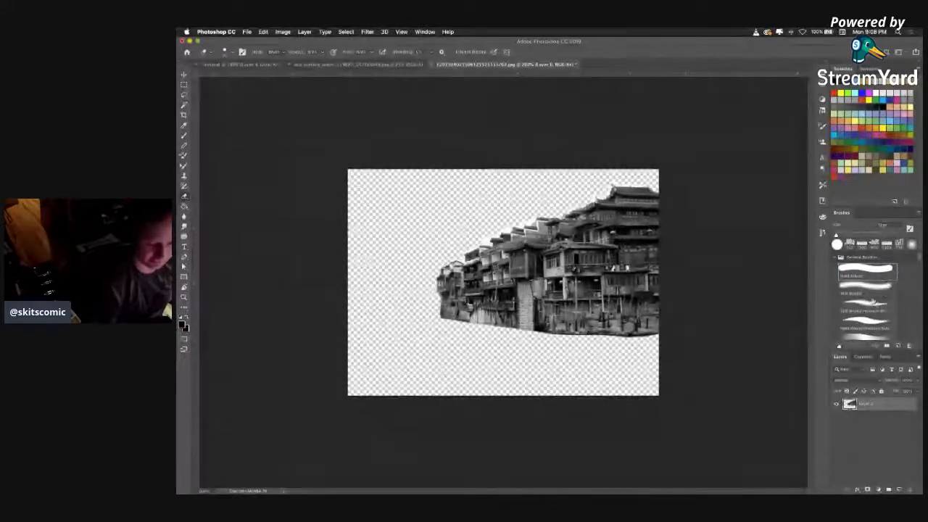
# - Erase along the buildings' bottom edge with a Soft Round tip so it fades out
pyautogui.click(875, 287)
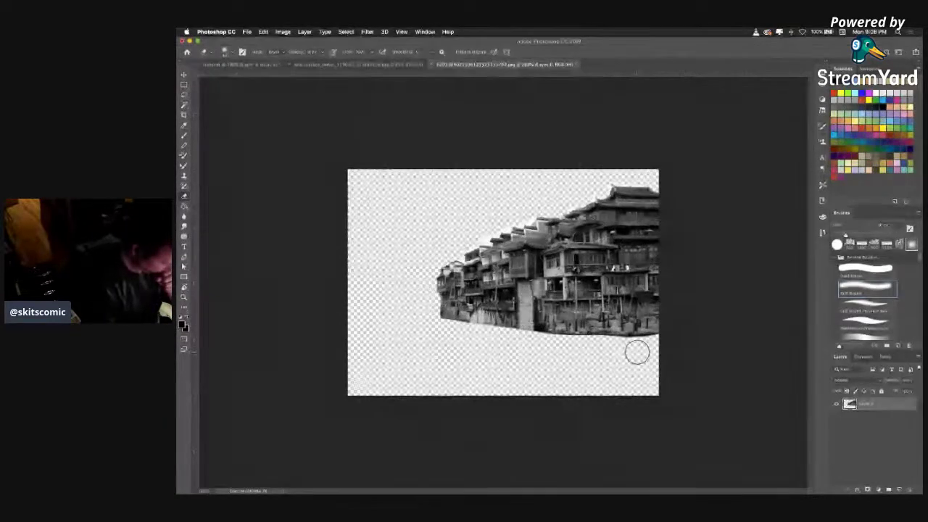
pyautogui.moveTo(649, 344)
pyautogui.mouseDown()
pyautogui.moveTo(569, 345)
pyautogui.moveTo(646, 379)
pyautogui.mouseUp()
pyautogui.press('super+z')
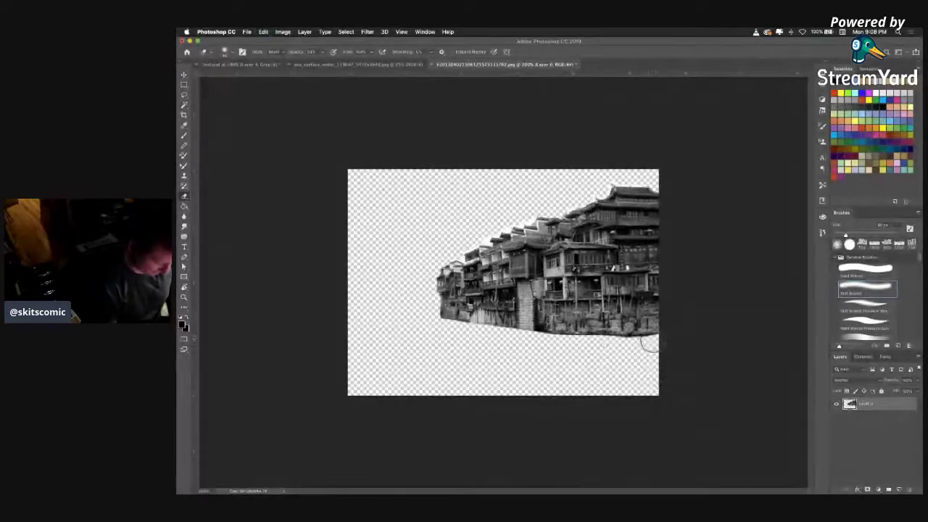
pyautogui.press('super+shift+z')
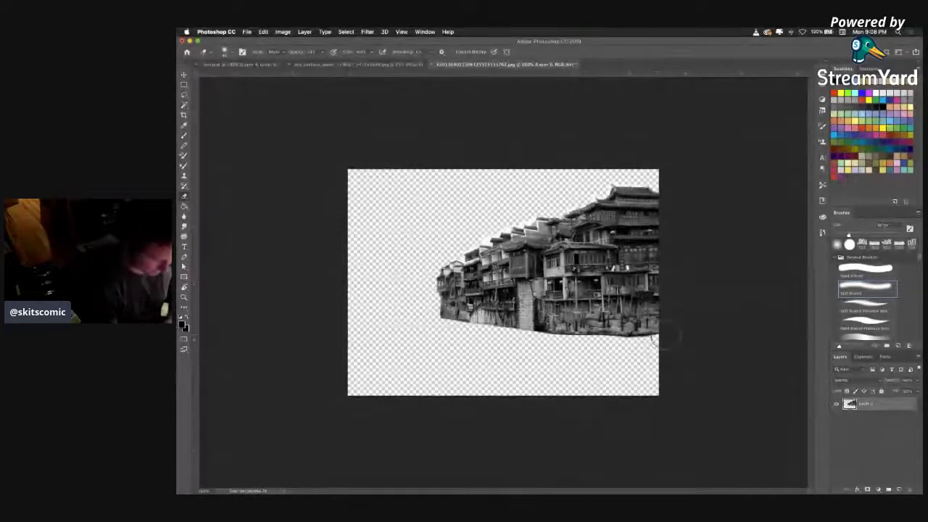
pyautogui.moveTo(666, 336)
pyautogui.mouseDown()
pyautogui.moveTo(552, 344)
pyautogui.moveTo(607, 339)
pyautogui.moveTo(500, 335)
pyautogui.moveTo(553, 339)
pyautogui.moveTo(507, 332)
pyautogui.moveTo(523, 334)
pyautogui.moveTo(529, 357)
pyautogui.moveTo(520, 332)
pyautogui.moveTo(427, 321)
pyautogui.mouseUp()
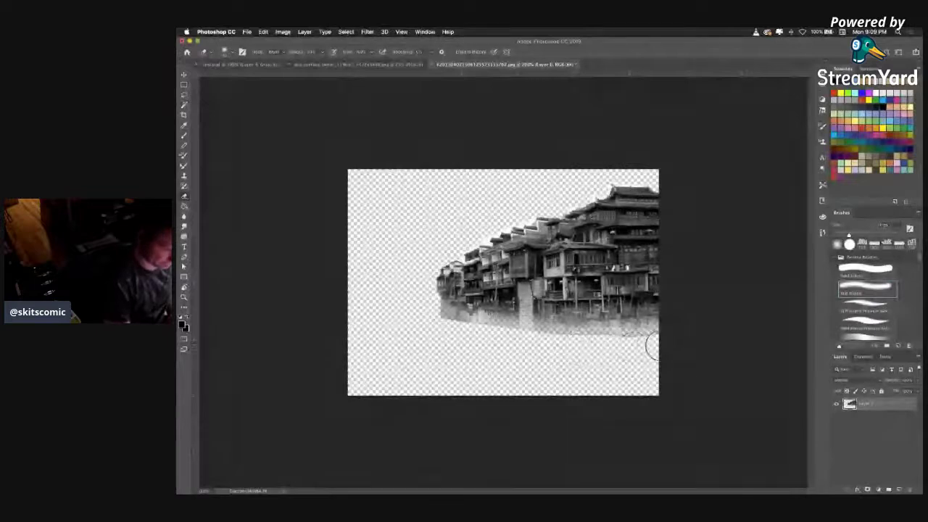
pyautogui.moveTo(520, 341); pyautogui.dragTo(434, 324)
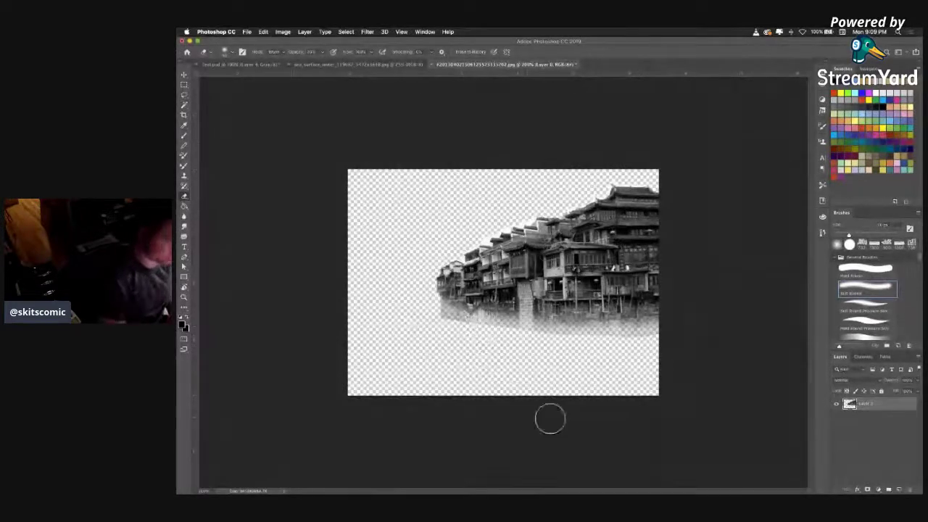
pyautogui.click(184, 74)
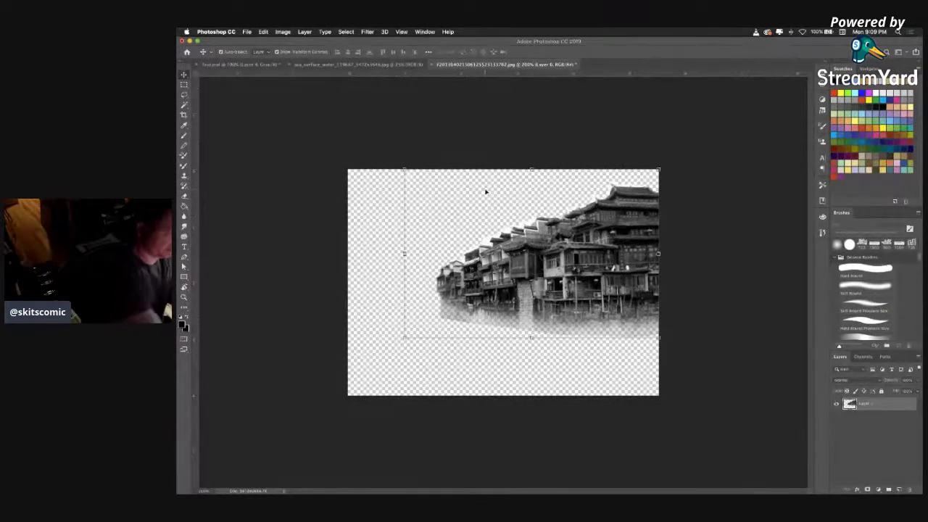
# - Define the buildings image as a brush preset named 'Curved Building'
pyautogui.click(282, 32)
pyautogui.moveTo(263, 31)
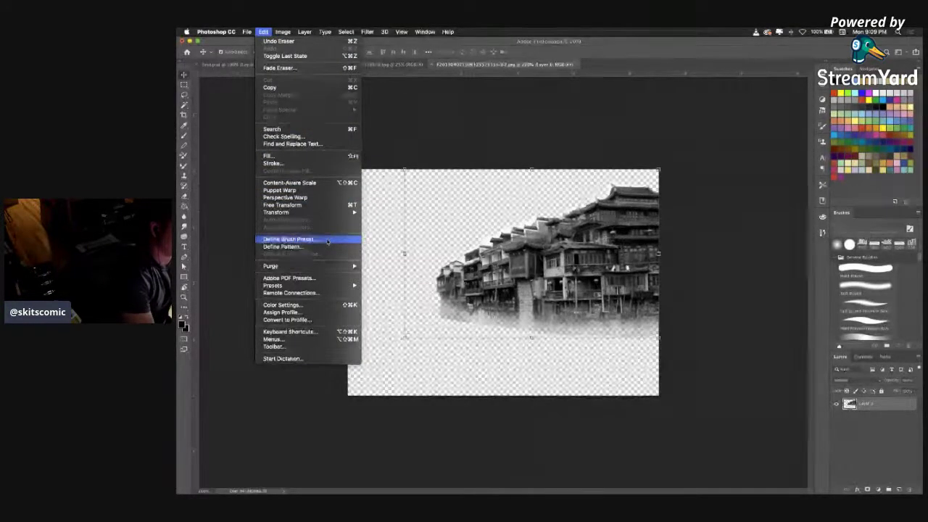
pyautogui.click(326, 241)
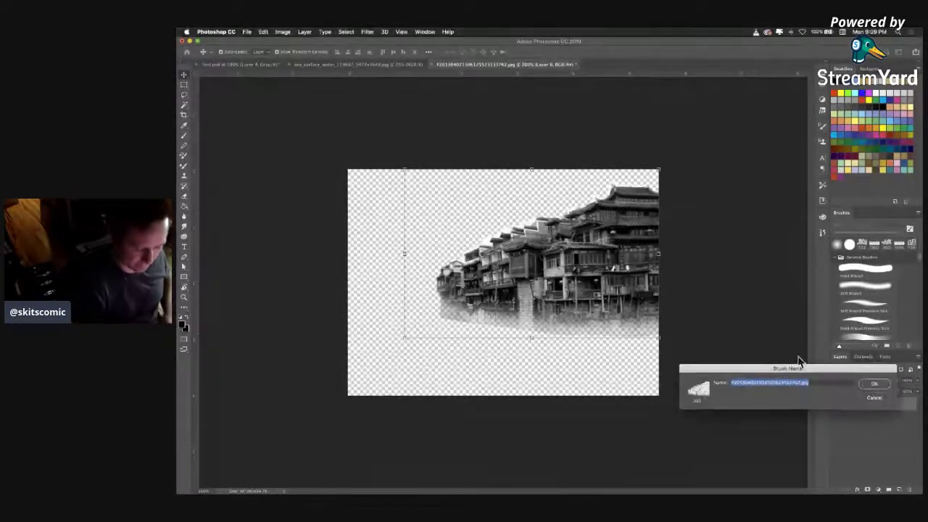
pyautogui.moveTo(805, 368); pyautogui.dragTo(693, 329)
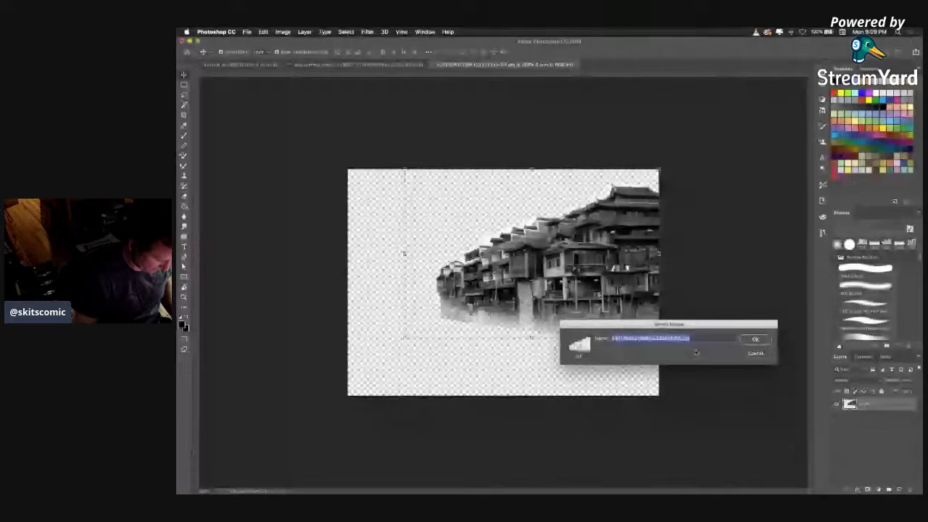
pyautogui.write('rved')
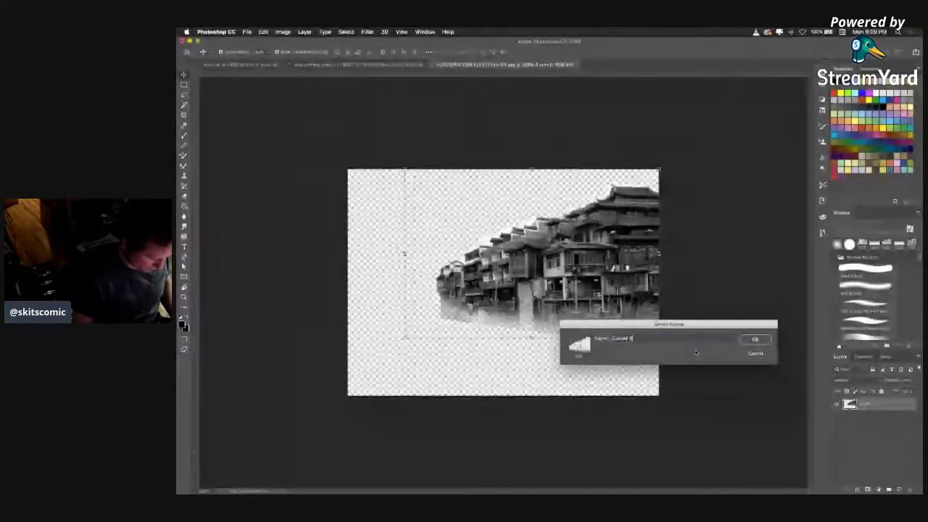
pyautogui.write(' Buildings')
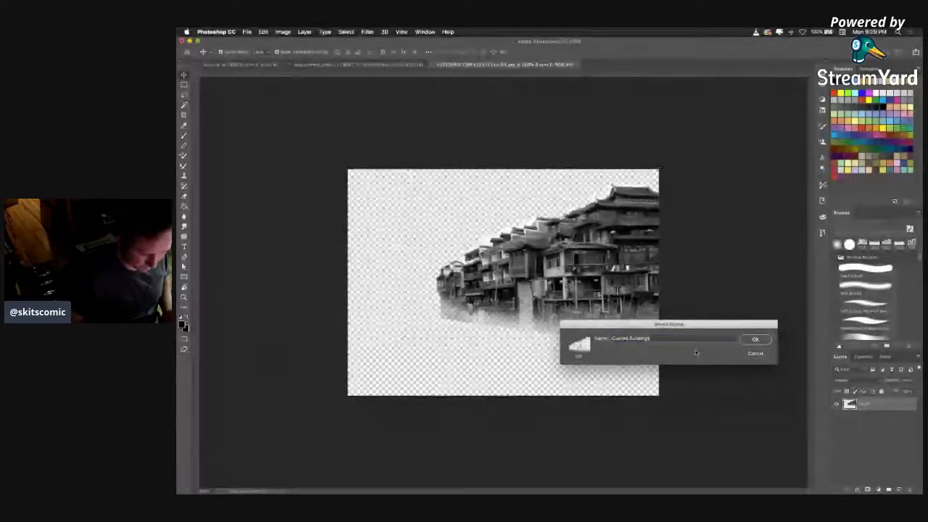
pyautogui.press('Return')
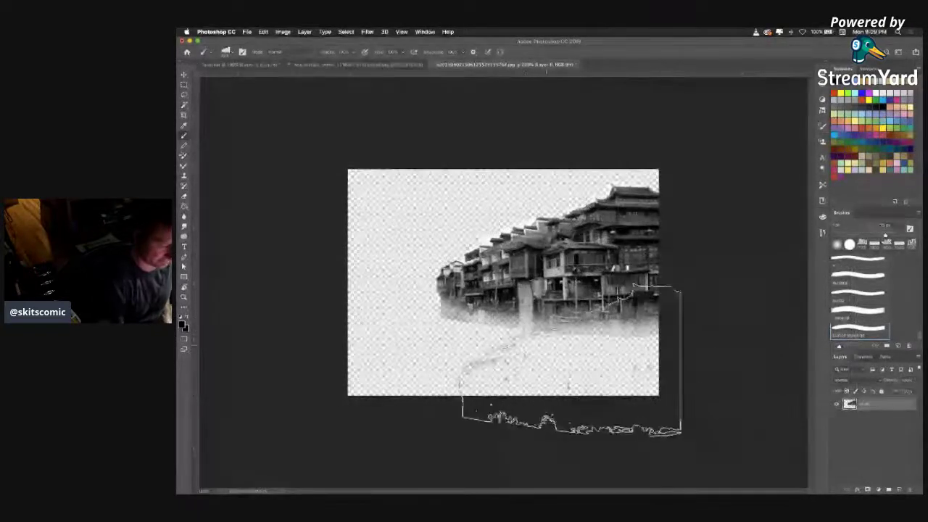
# - Raise the Curved Building brush's Spacing so stamps separate, then return to Test.psd
pyautogui.click(862, 330)
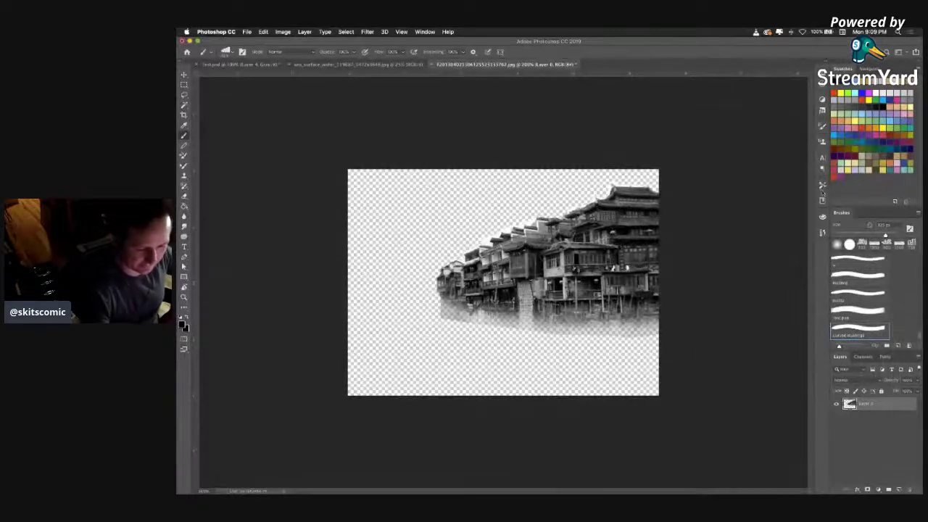
pyautogui.click(823, 127)
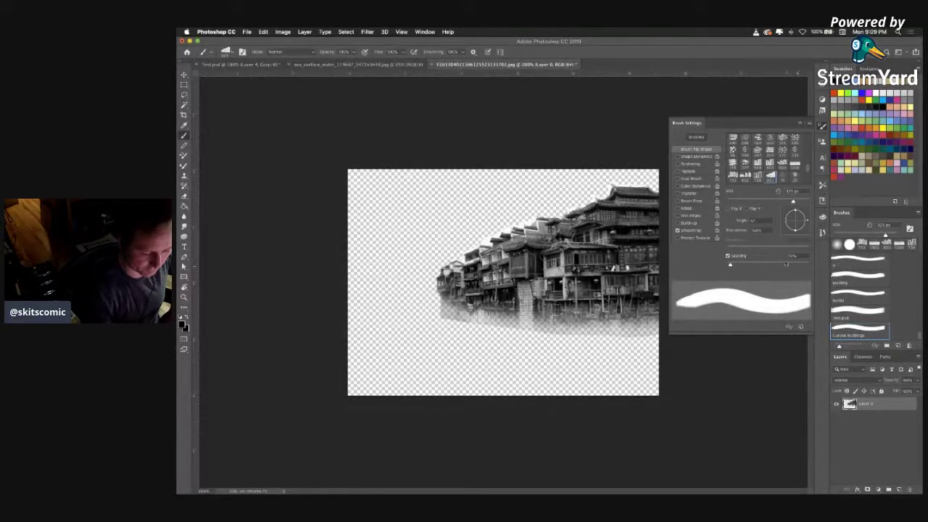
pyautogui.moveTo(731, 267); pyautogui.dragTo(778, 265)
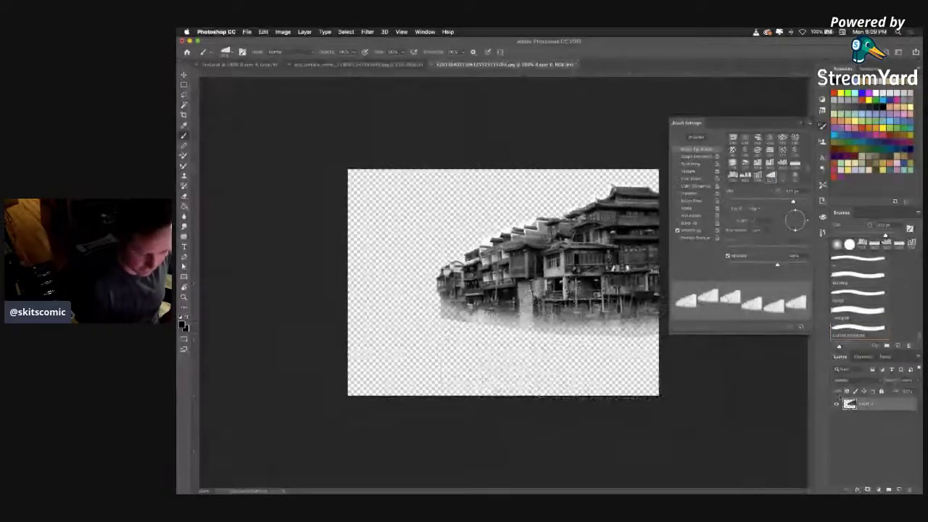
pyautogui.click(260, 64)
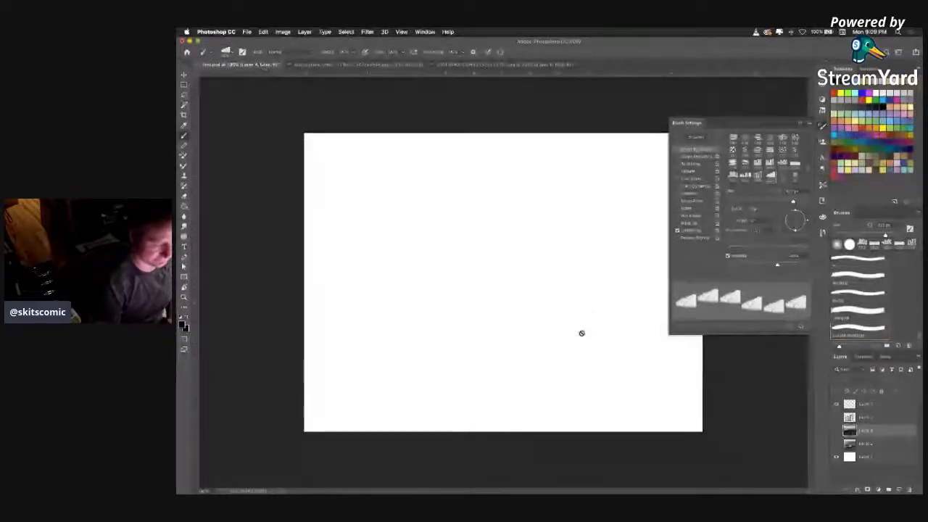
# - Try building stamps and a lower-spacing stroke on the top layer, undoing the trials
pyautogui.click(882, 403)
pyautogui.moveTo(536, 247)
pyautogui.mouseDown()
pyautogui.moveTo(435, 319)
pyautogui.moveTo(507, 304)
pyautogui.moveTo(543, 285)
pyautogui.mouseUp()
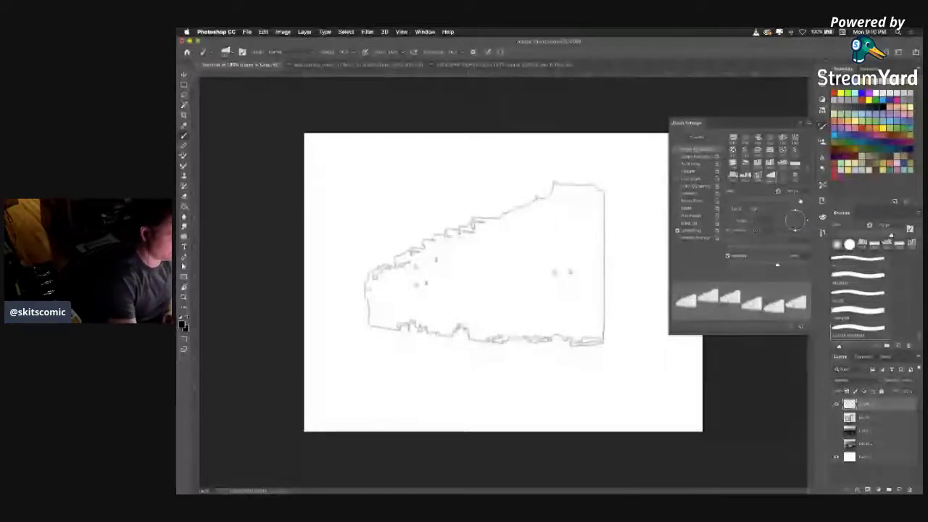
pyautogui.hotkey('ctrl', 'z')
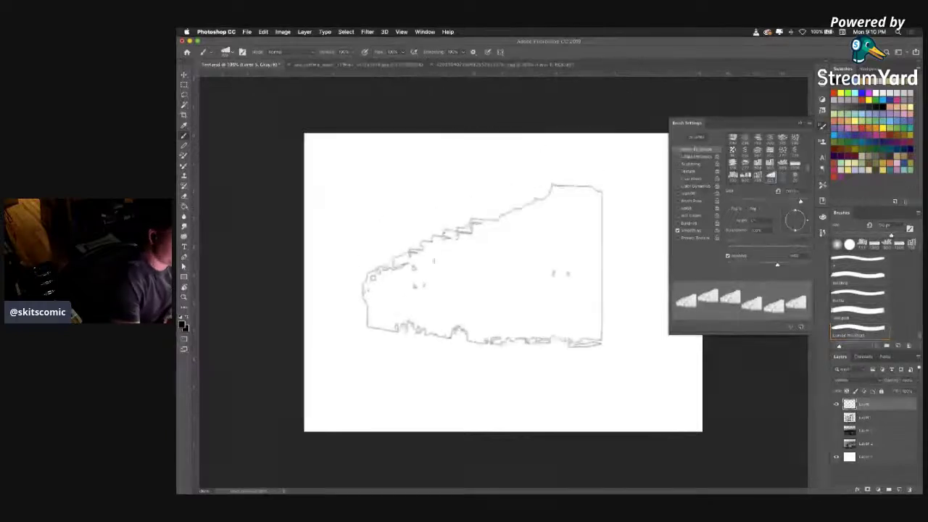
pyautogui.click(482, 265)
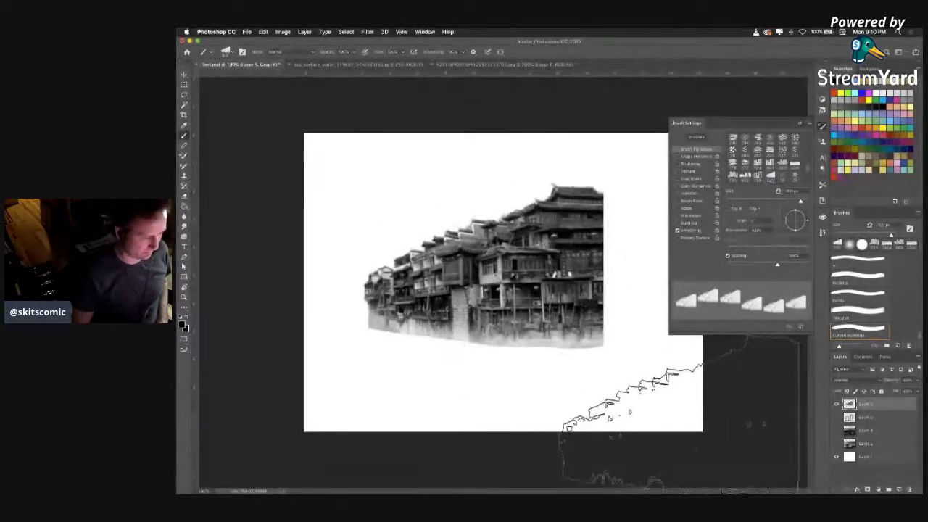
pyautogui.press('super+z')
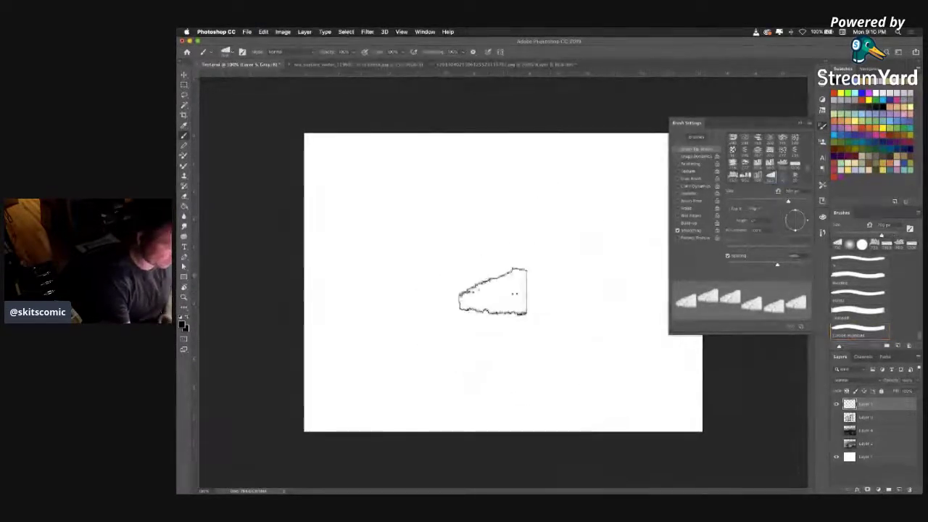
pyautogui.moveTo(491, 296)
pyautogui.mouseDown()
pyautogui.moveTo(539, 262)
pyautogui.moveTo(560, 282)
pyautogui.mouseUp()
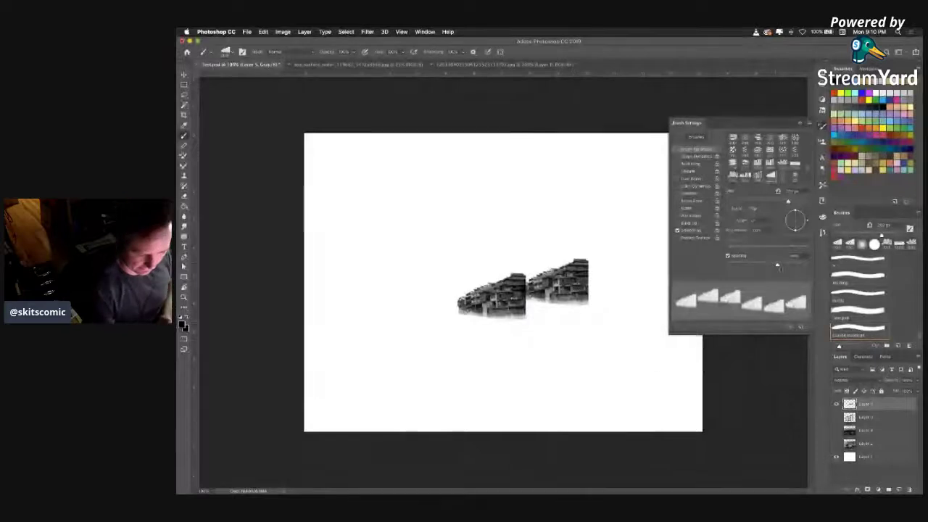
pyautogui.moveTo(777, 265); pyautogui.dragTo(741, 268)
pyautogui.moveTo(493, 293)
pyautogui.mouseDown()
pyautogui.moveTo(522, 304)
pyautogui.moveTo(577, 287)
pyautogui.mouseUp()
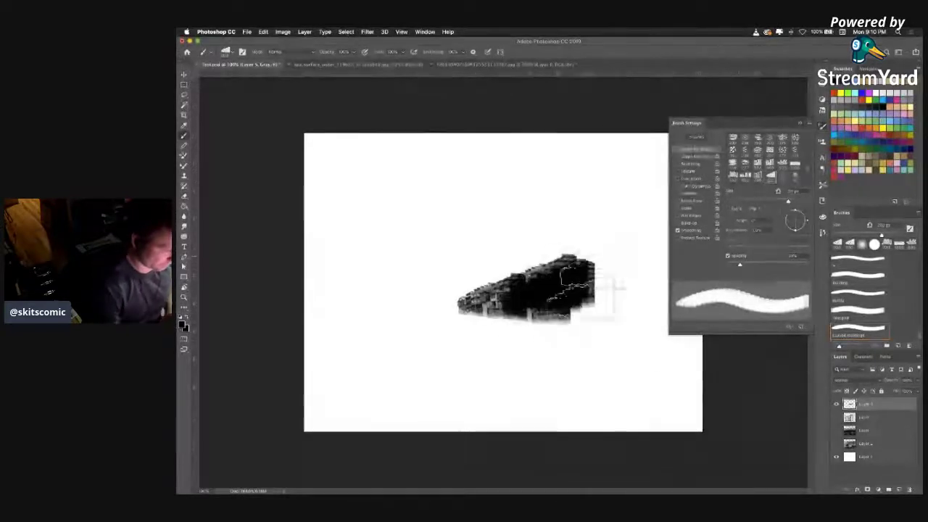
pyautogui.press('super+z')
pyautogui.press('super+z')
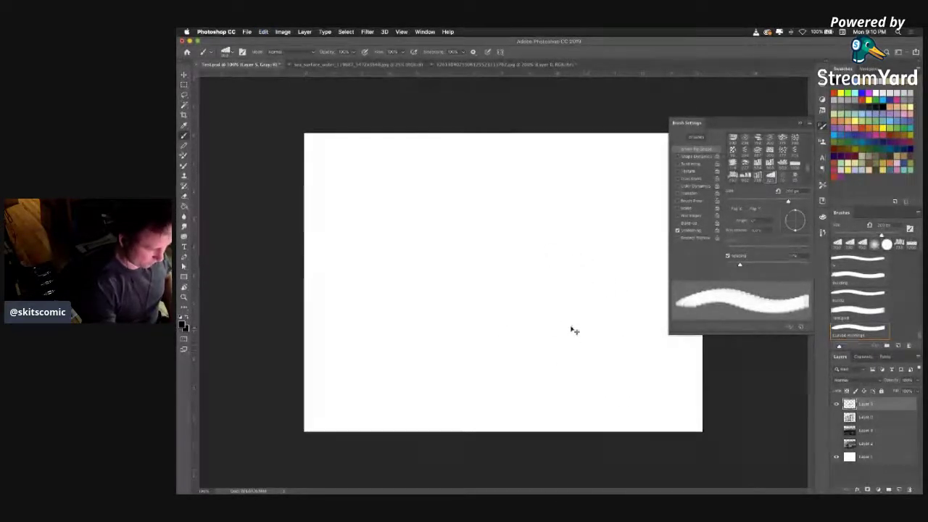
# - Enlarge the brush, paint a long band of grey buildings, and rotate the tip angle
pyautogui.press(']')
pyautogui.press(']')
pyautogui.press(']')
pyautogui.press(']')
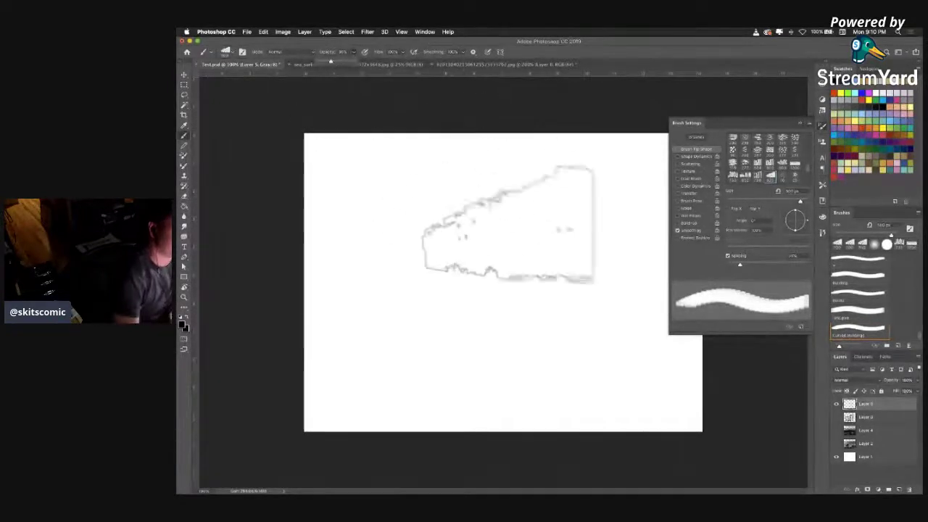
pyautogui.click(515, 277)
pyautogui.moveTo(544, 362)
pyautogui.mouseDown()
pyautogui.moveTo(594, 319)
pyautogui.moveTo(464, 340)
pyautogui.moveTo(399, 283)
pyautogui.moveTo(363, 298)
pyautogui.mouseUp()
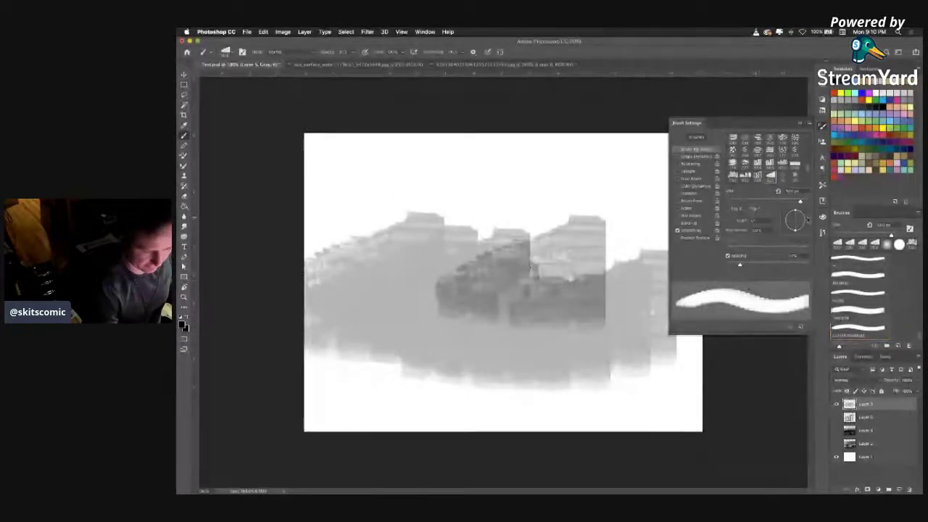
pyautogui.moveTo(807, 221); pyautogui.dragTo(808, 221)
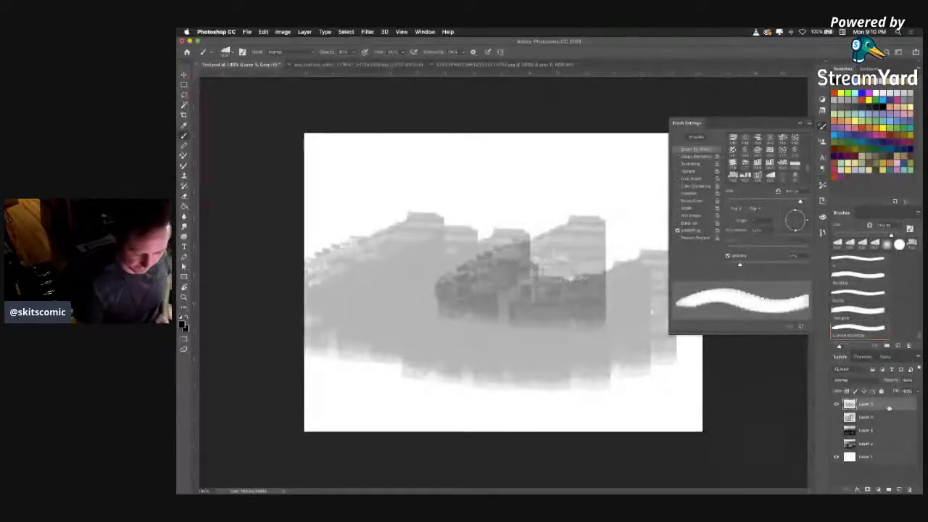
# - Flip horizontally via Edit > Transform and add dark buildings at the canvas lower right
pyautogui.click(268, 32)
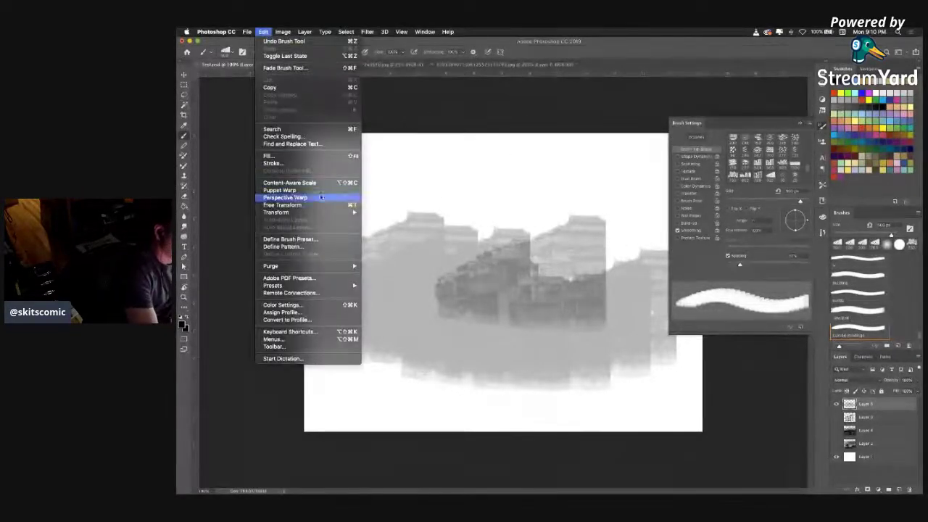
pyautogui.moveTo(321, 212)
pyautogui.click(404, 301)
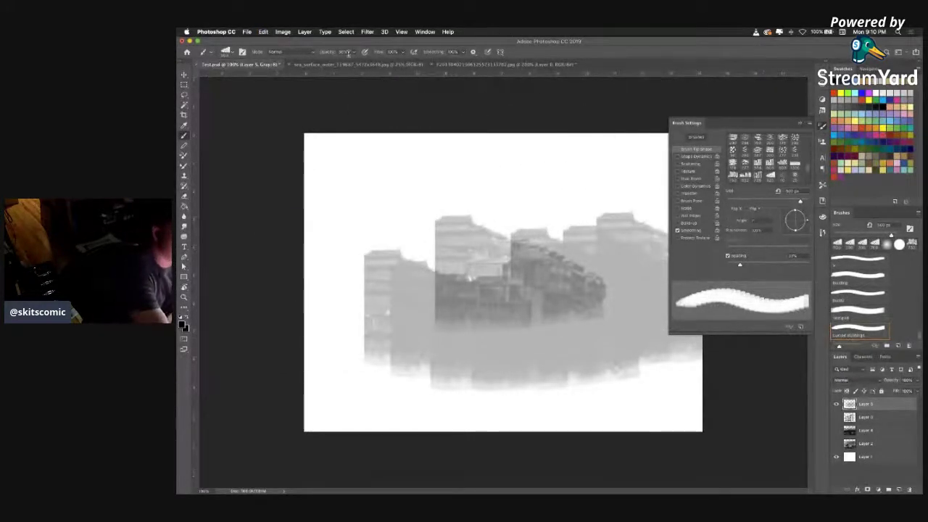
pyautogui.moveTo(365, 66)
pyautogui.mouseDown()
pyautogui.moveTo(471, 150)
pyautogui.moveTo(602, 351)
pyautogui.moveTo(551, 380)
pyautogui.moveTo(547, 371)
pyautogui.moveTo(519, 375)
pyautogui.moveTo(512, 358)
pyautogui.mouseUp()
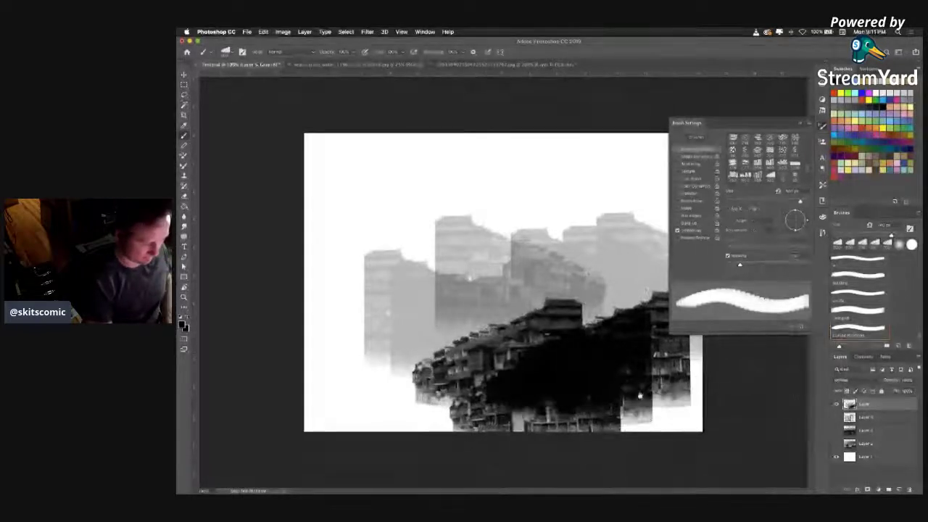
pyautogui.moveTo(557, 402)
pyautogui.mouseDown()
pyautogui.moveTo(602, 348)
pyautogui.moveTo(680, 407)
pyautogui.moveTo(665, 423)
pyautogui.moveTo(582, 349)
pyautogui.moveTo(573, 359)
pyautogui.moveTo(598, 373)
pyautogui.moveTo(557, 353)
pyautogui.moveTo(557, 369)
pyautogui.moveTo(567, 370)
pyautogui.mouseUp()
# - Veil the lower right of the dark buildings in grey haze with a large soft round tip
pyautogui.press('b')
pyautogui.press(']')
pyautogui.press(']')
pyautogui.press(']')
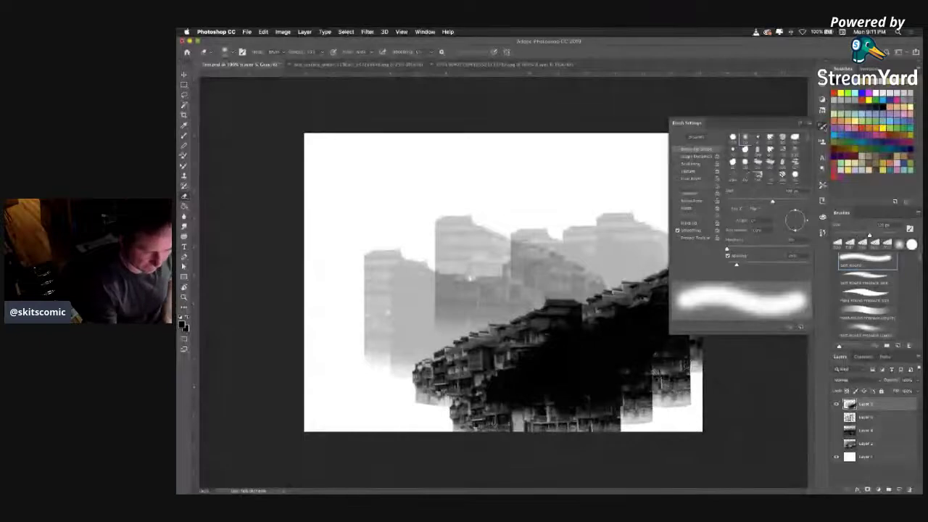
pyautogui.press('F5')
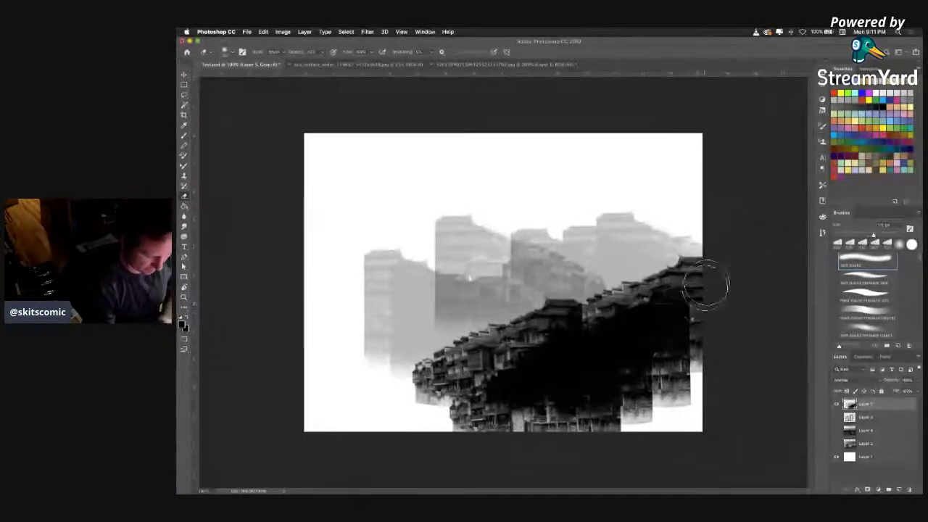
pyautogui.moveTo(706, 285)
pyautogui.mouseDown()
pyautogui.moveTo(689, 259)
pyautogui.moveTo(720, 295)
pyautogui.moveTo(696, 318)
pyautogui.moveTo(658, 451)
pyautogui.mouseUp()
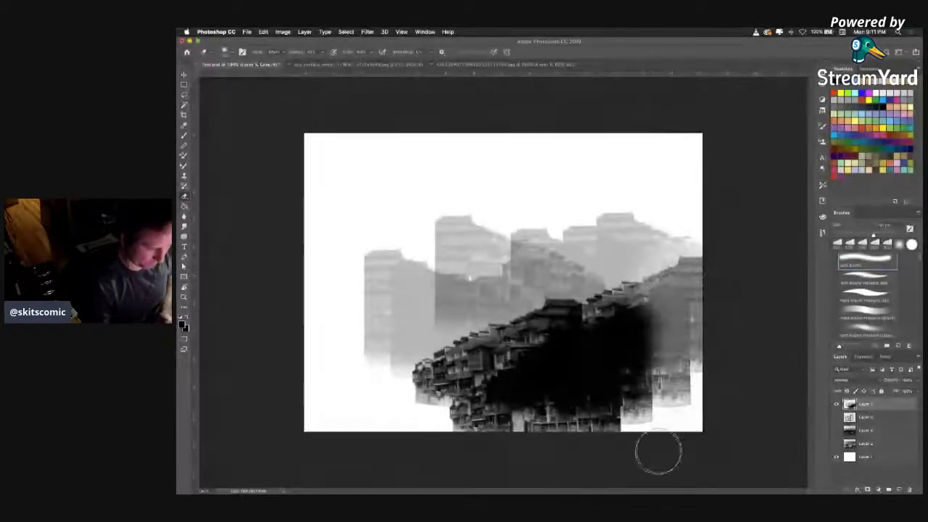
pyautogui.moveTo(681, 275); pyautogui.dragTo(564, 425)
pyautogui.moveTo(682, 319)
pyautogui.mouseDown()
pyautogui.moveTo(472, 422)
pyautogui.moveTo(719, 398)
pyautogui.moveTo(586, 445)
pyautogui.moveTo(704, 379)
pyautogui.moveTo(690, 400)
pyautogui.mouseUp()
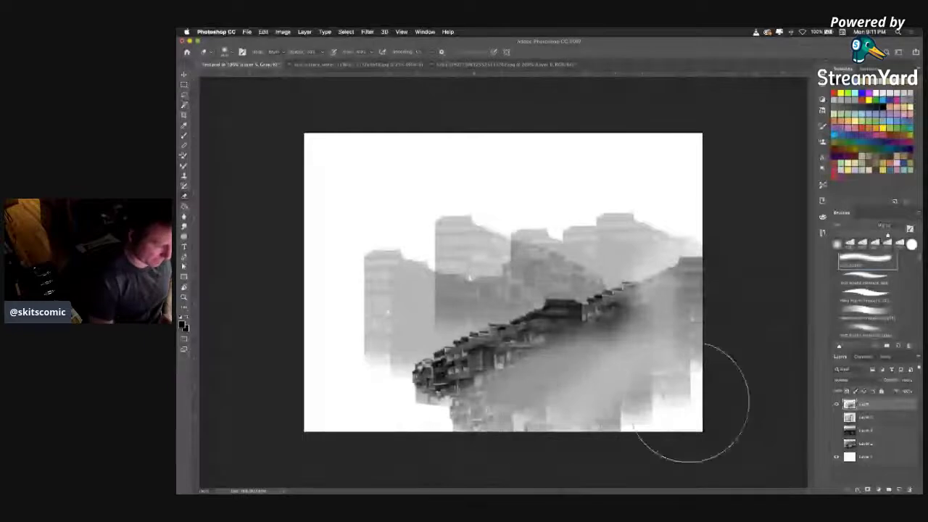
pyautogui.moveTo(647, 216)
pyautogui.mouseDown()
pyautogui.moveTo(394, 253)
pyautogui.moveTo(399, 247)
pyautogui.moveTo(336, 316)
pyautogui.moveTo(354, 280)
pyautogui.moveTo(462, 227)
pyautogui.mouseUp()
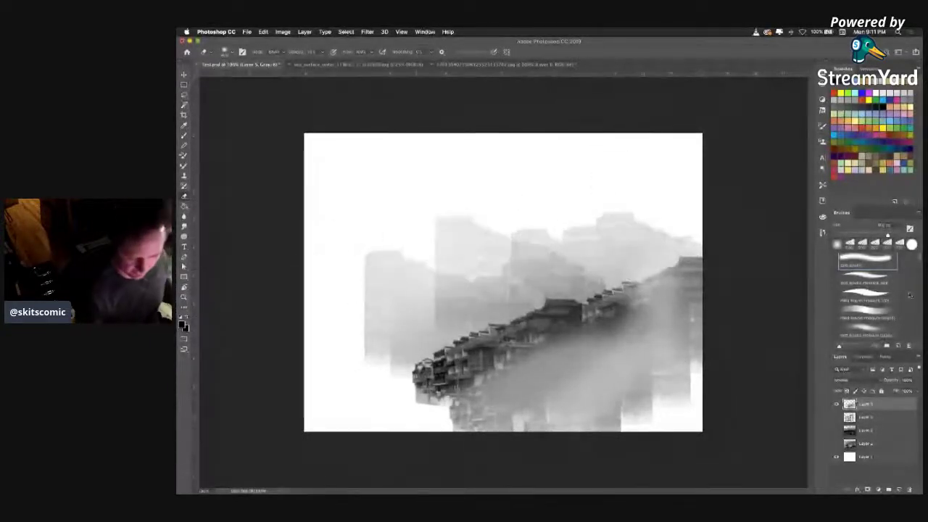
pyautogui.scroll(-5, 895, 335)
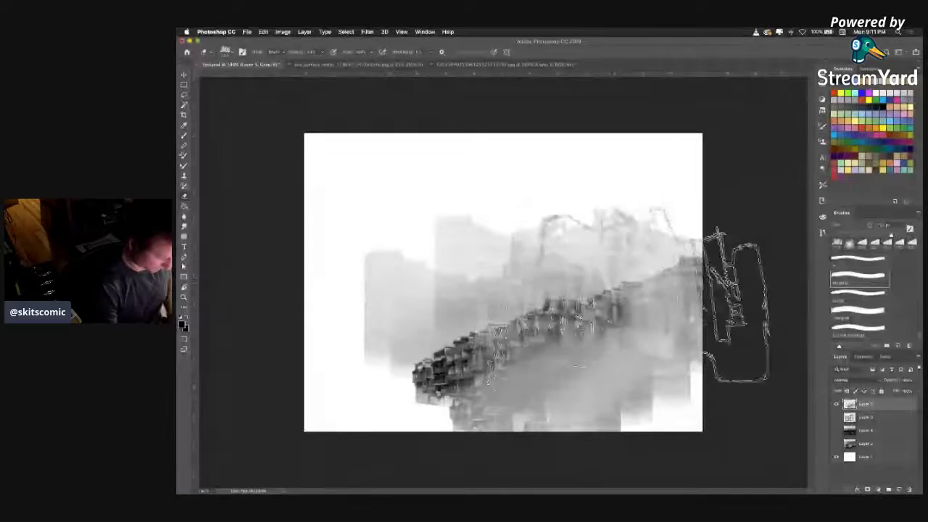
# - Stamp tall tower blocks with cranes at upper right, undoing the misplaced stamps
pyautogui.press('super+z')
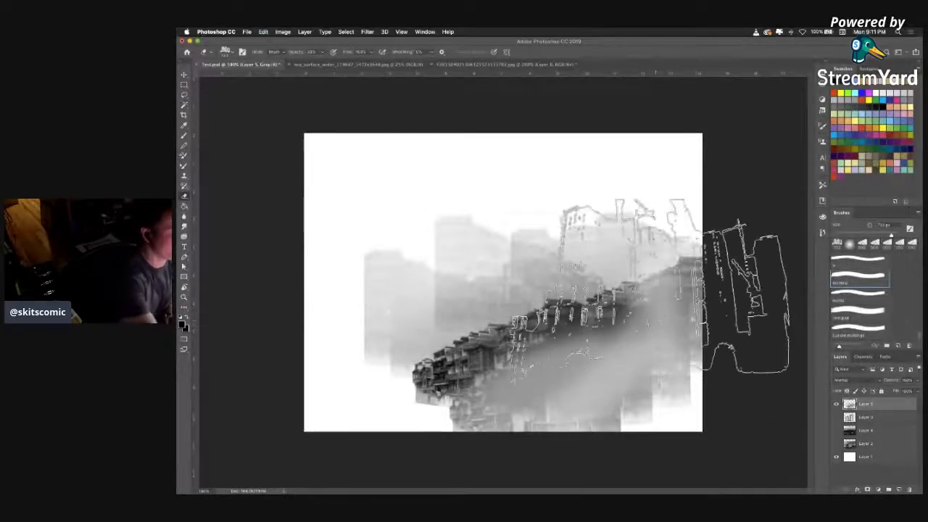
pyautogui.click(480, 158)
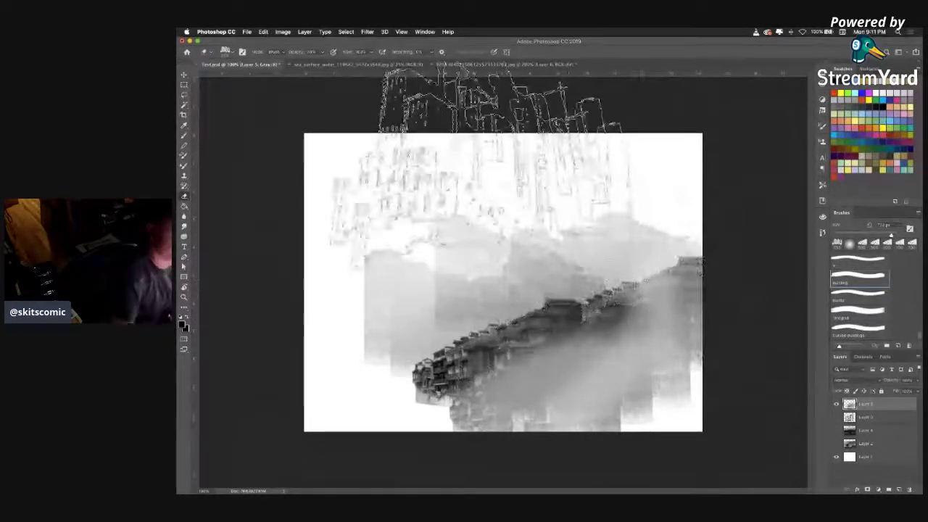
pyautogui.press('super+z')
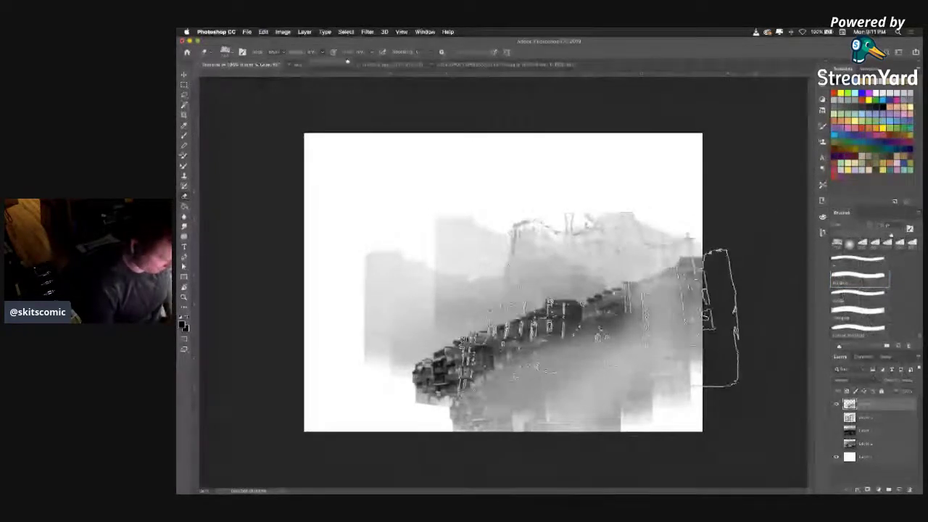
pyautogui.press('super+z')
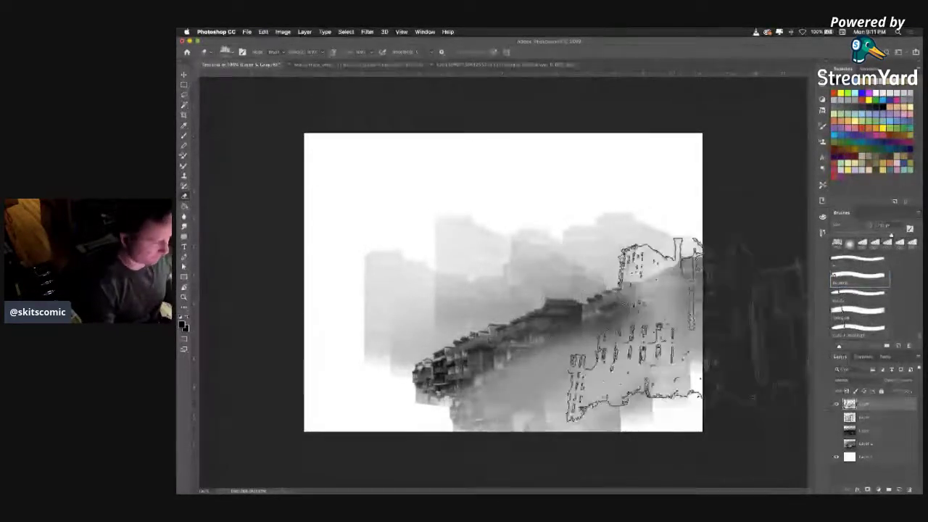
pyautogui.press('.')
pyautogui.press('.')
pyautogui.press('.')
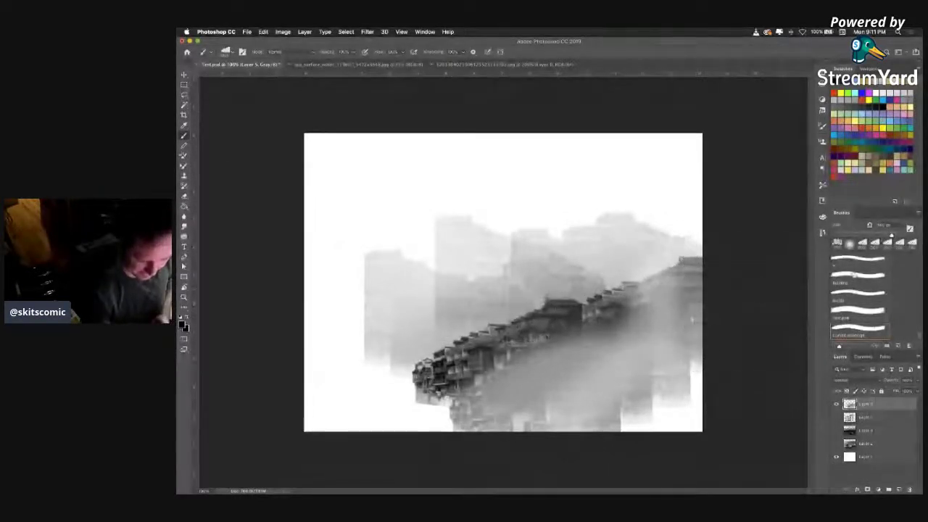
pyautogui.press(',')
pyautogui.press(',')
pyautogui.press(',')
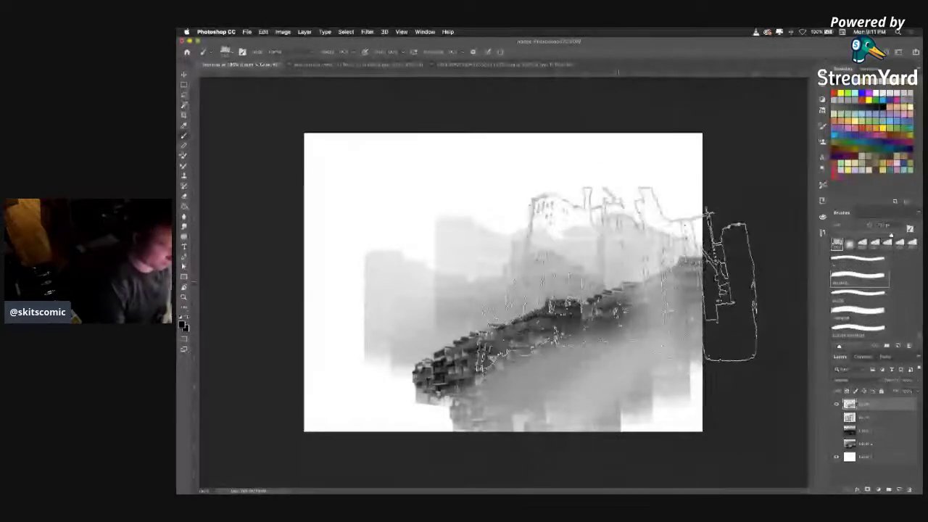
pyautogui.click(618, 282)
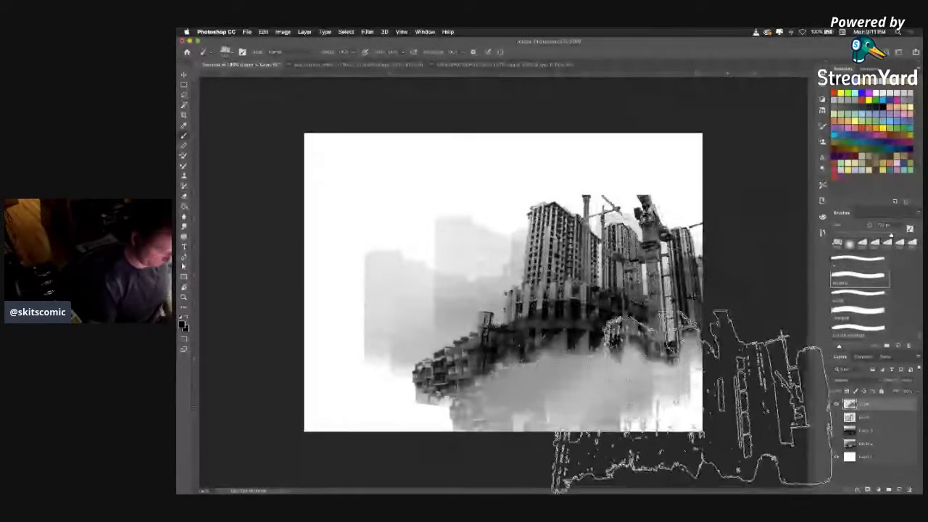
pyautogui.press('super+z')
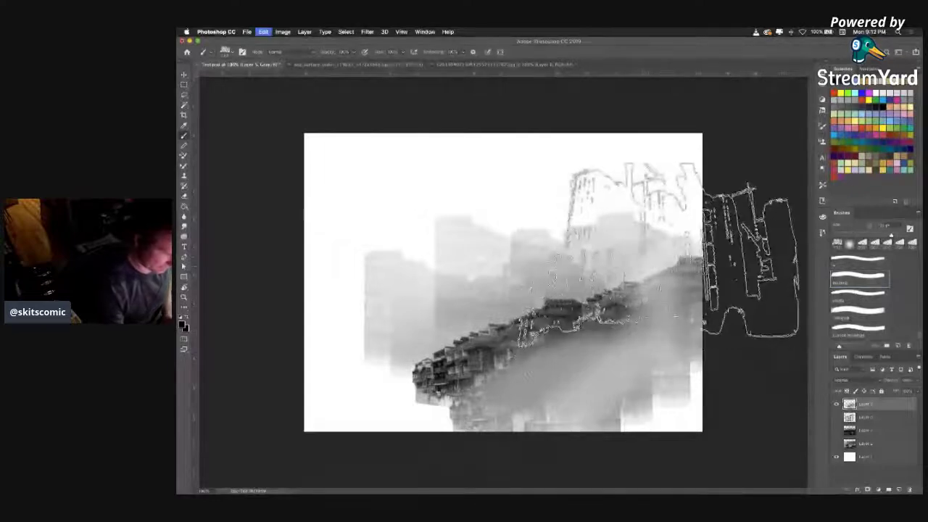
pyautogui.click(657, 255)
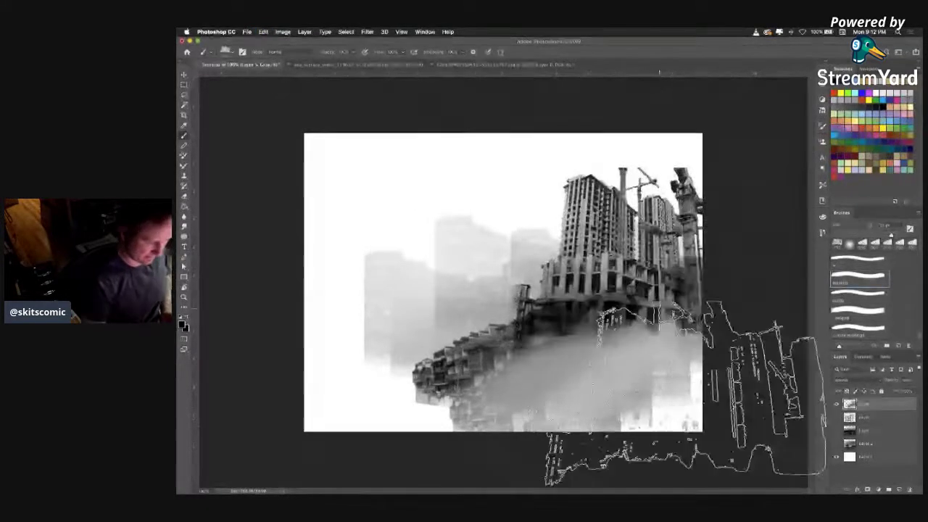
pyautogui.press('super+z')
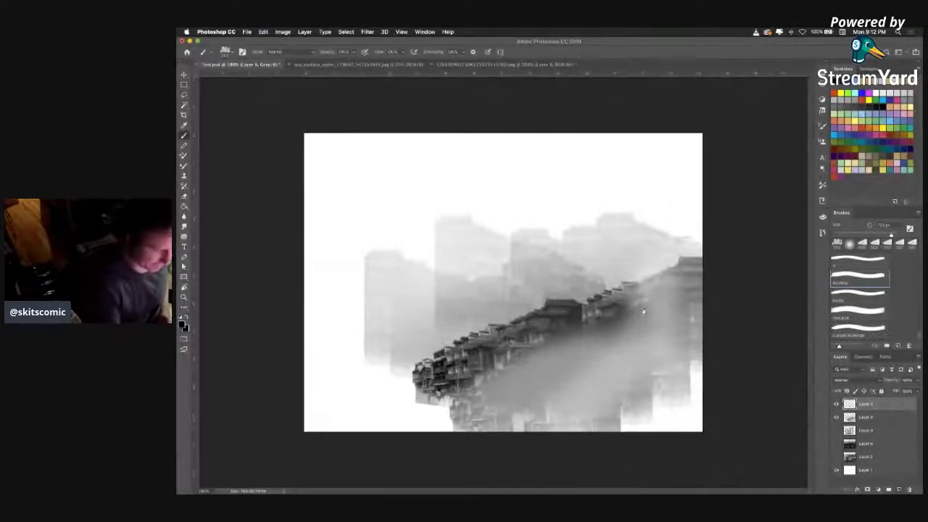
pyautogui.click(587, 283)
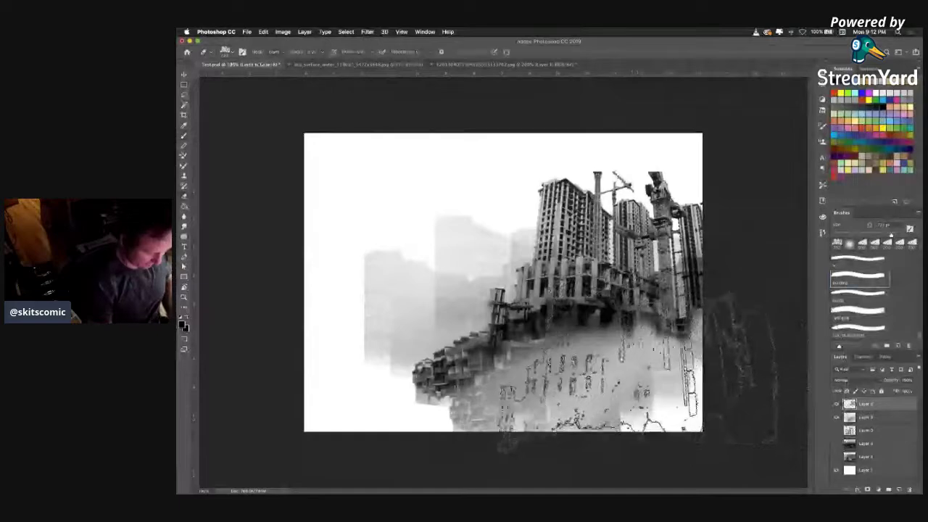
# - Erase the tower blocks' base with the building tip so it blends into fog
pyautogui.press('e')
pyautogui.moveTo(599, 384)
pyautogui.mouseDown()
pyautogui.moveTo(580, 370)
pyautogui.moveTo(572, 406)
pyautogui.moveTo(536, 381)
pyautogui.moveTo(624, 406)
pyautogui.mouseUp()
pyautogui.press('super+z')
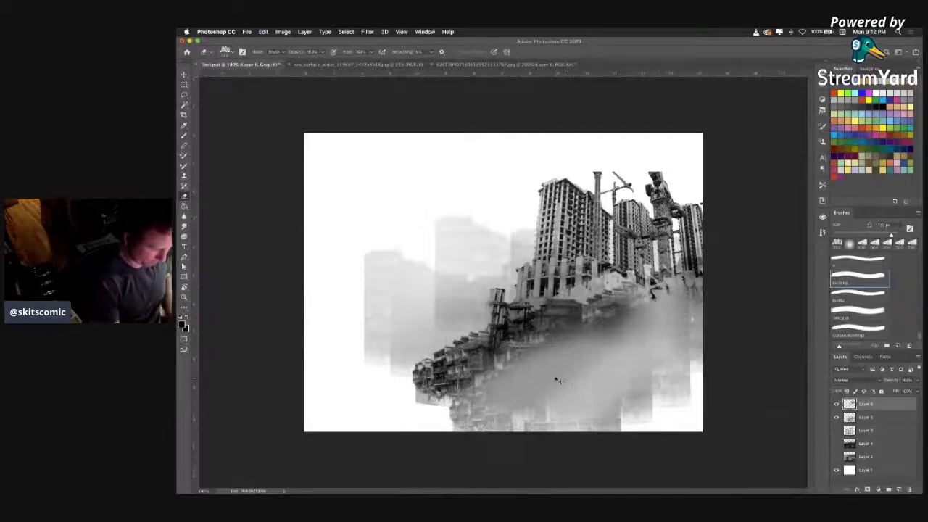
pyautogui.moveTo(588, 402)
pyautogui.mouseDown()
pyautogui.moveTo(601, 377)
pyautogui.moveTo(594, 384)
pyautogui.moveTo(627, 384)
pyautogui.moveTo(613, 384)
pyautogui.moveTo(732, 348)
pyautogui.moveTo(718, 362)
pyautogui.moveTo(722, 391)
pyautogui.moveTo(747, 387)
pyautogui.moveTo(725, 384)
pyautogui.mouseUp()
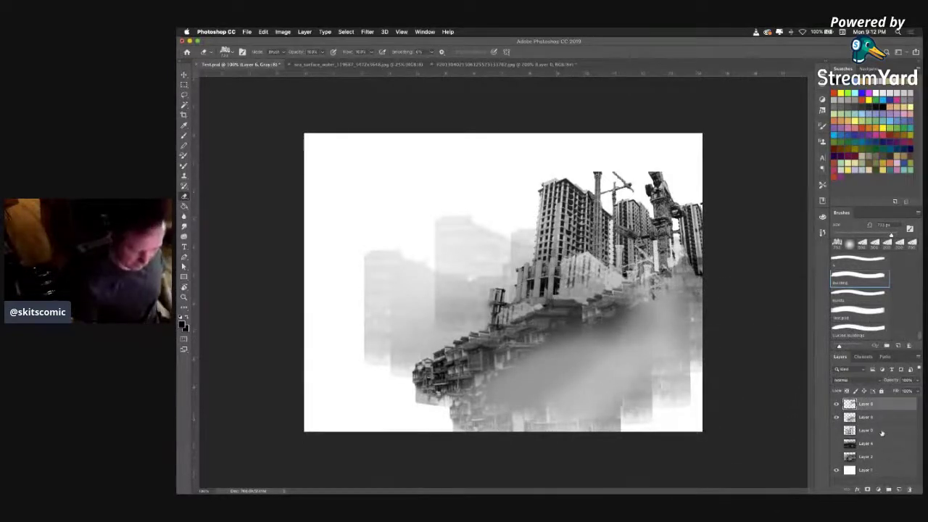
# - Merge Layer 6 with the other selected building layers
pyautogui.keyDown('shift'); pyautogui.click(882, 417); pyautogui.keyUp('shift')
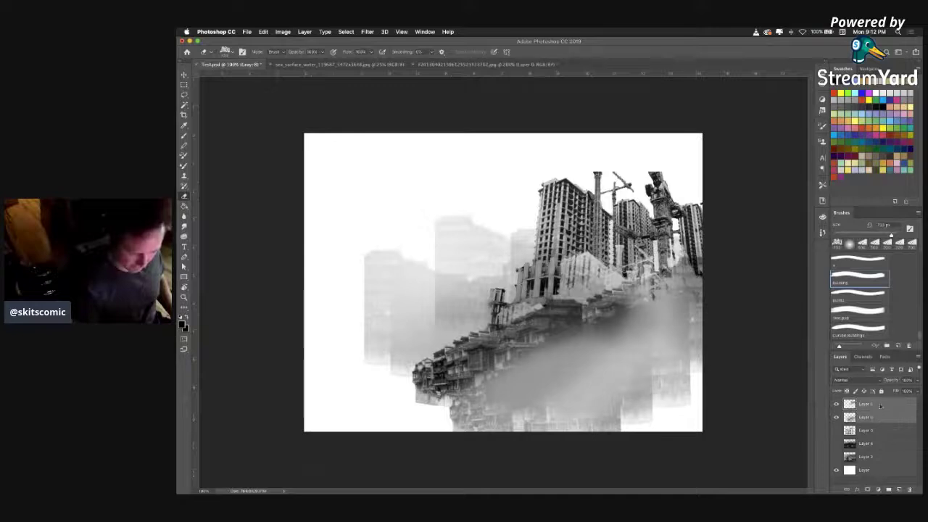
pyautogui.rightClick(882, 417)
pyautogui.click(830, 386)
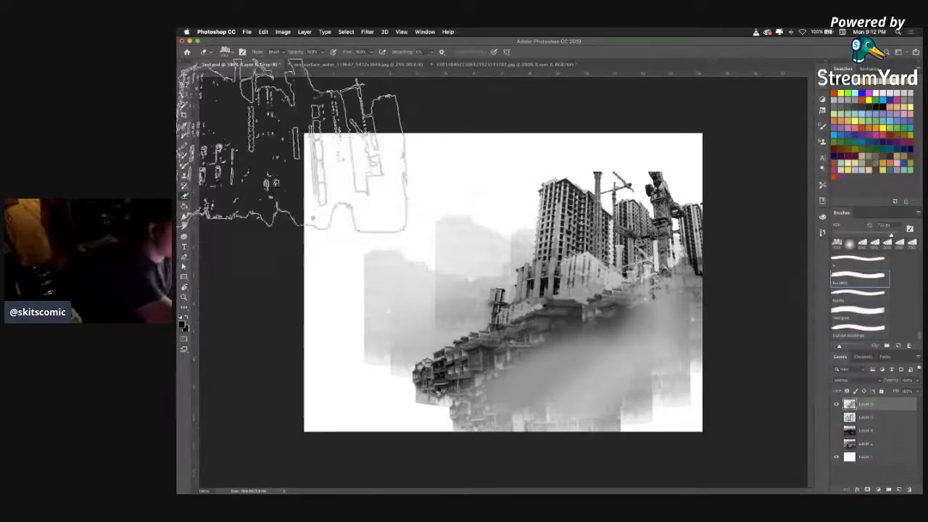
# - Scale the merged city down, move it up and right, and add a new empty layer
pyautogui.click(185, 75)
pyautogui.moveTo(738, 172); pyautogui.dragTo(661, 213)
pyautogui.moveTo(562, 364); pyautogui.dragTo(581, 312)
pyautogui.moveTo(379, 169); pyautogui.dragTo(449, 214)
pyautogui.moveTo(592, 343); pyautogui.dragTo(573, 276)
pyautogui.press('Return')
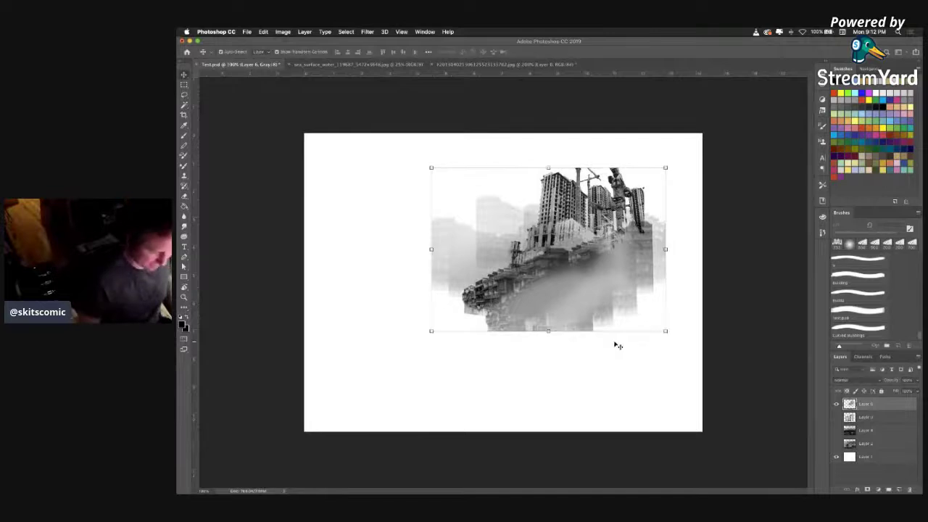
pyautogui.click(900, 491)
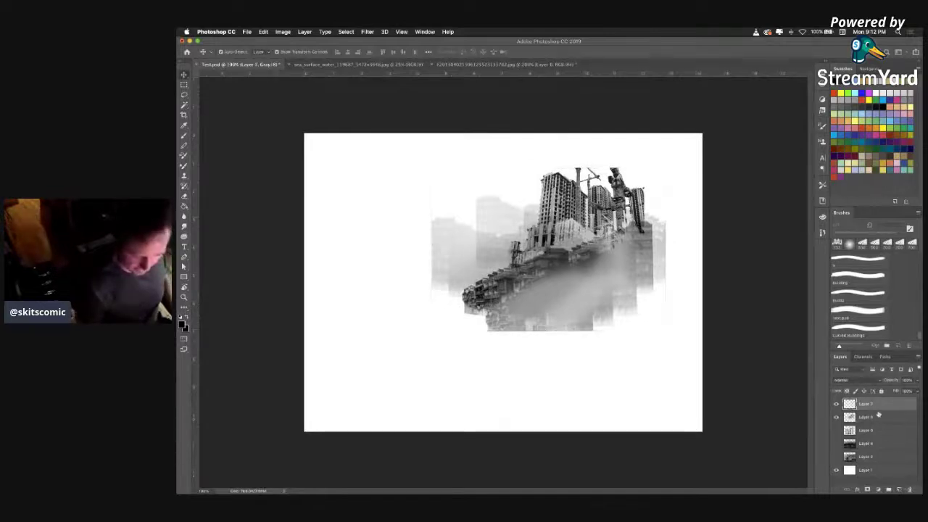
pyautogui.scroll(-5, 904, 329)
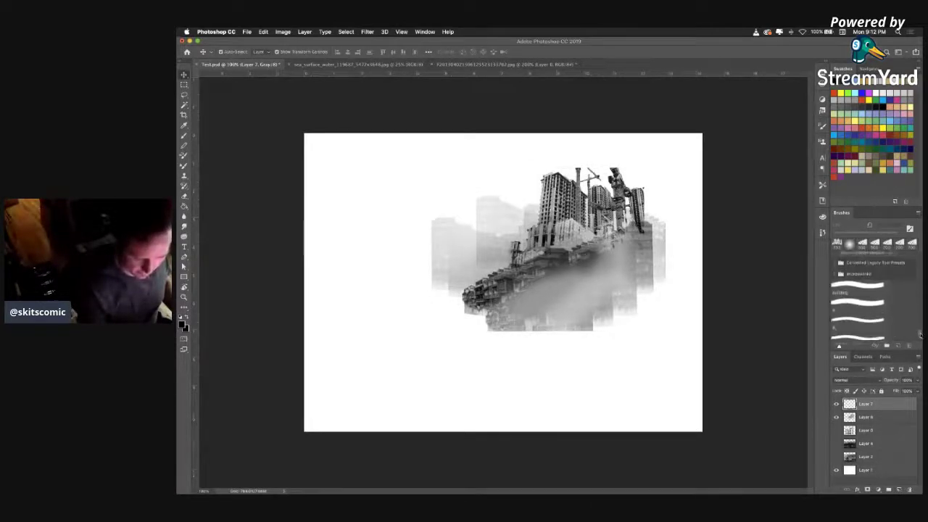
# - Pick the rock texture brush preset and raise its Spacing in Brush Settings
pyautogui.click(863, 271)
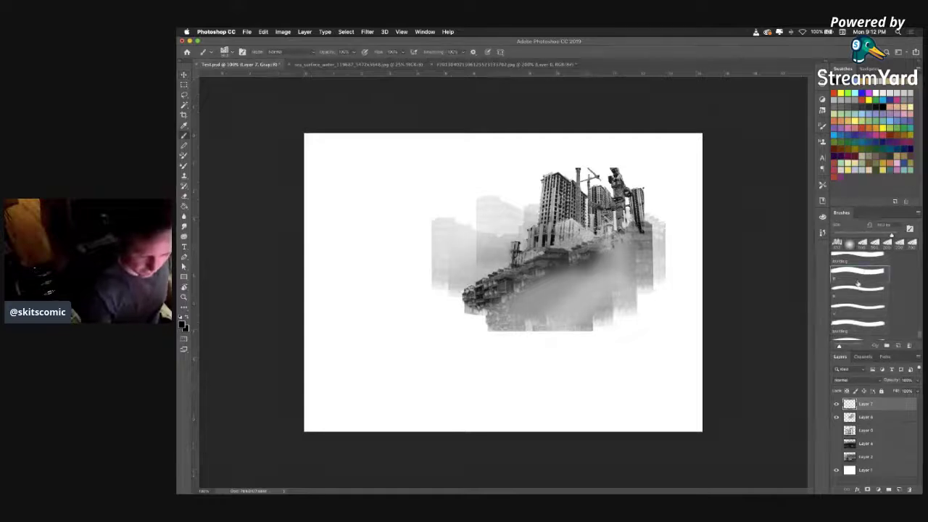
pyautogui.click(822, 125)
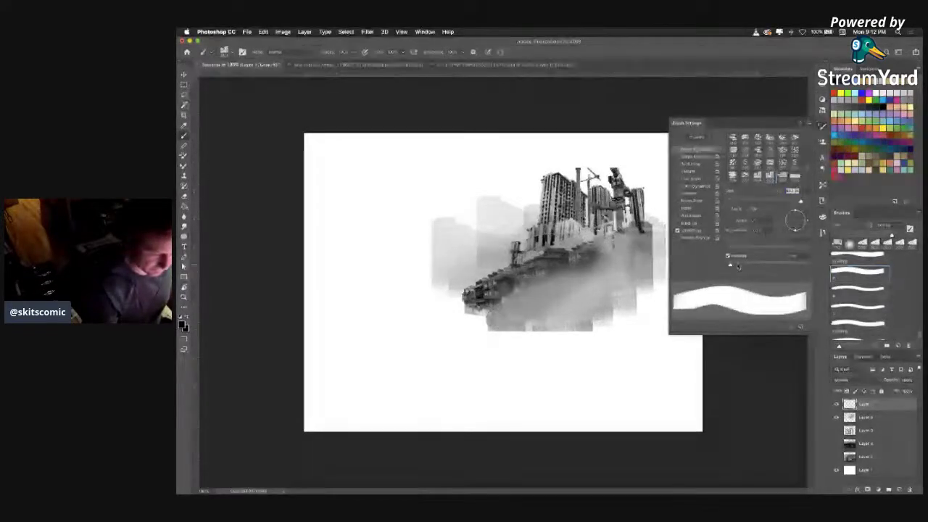
pyautogui.press('.')
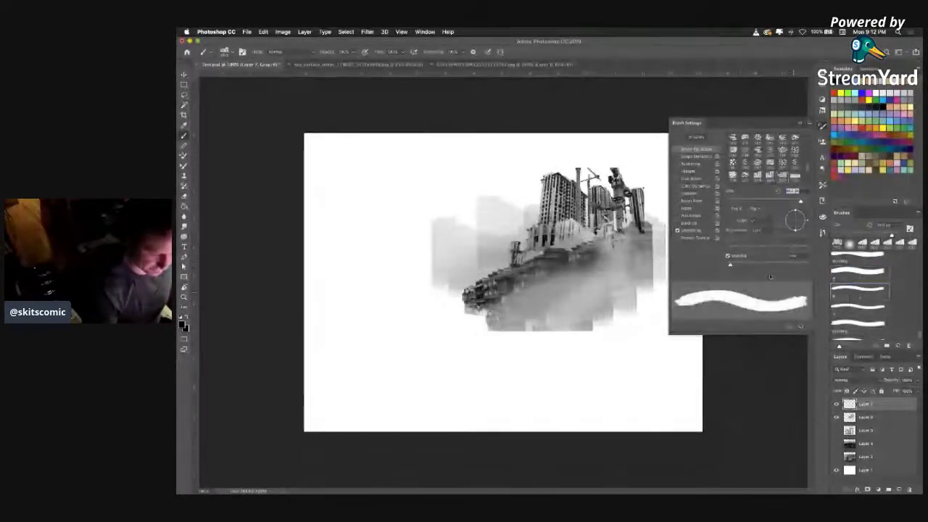
pyautogui.moveTo(731, 266); pyautogui.dragTo(770, 265)
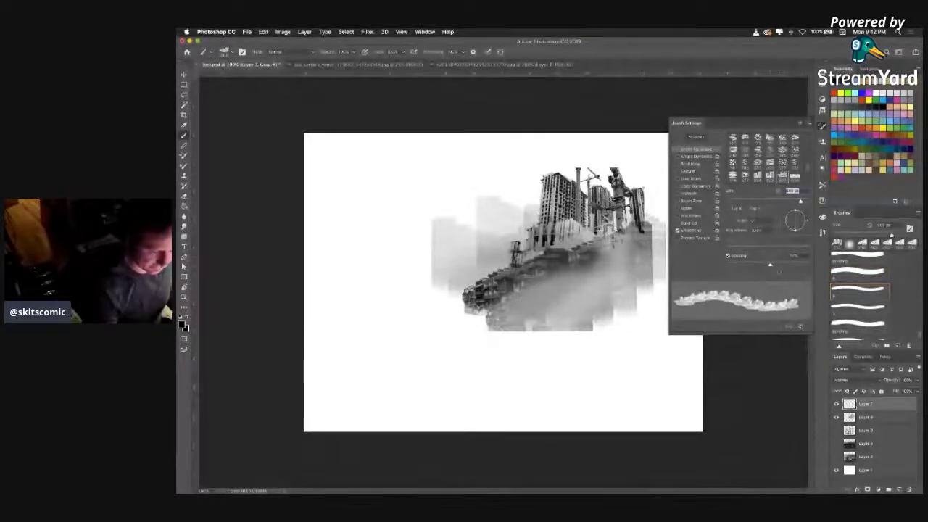
# - Add Angle Jitter and Size Jitter in Shape Dynamics, then paint rocks across the lower canvas
pyautogui.click(696, 157)
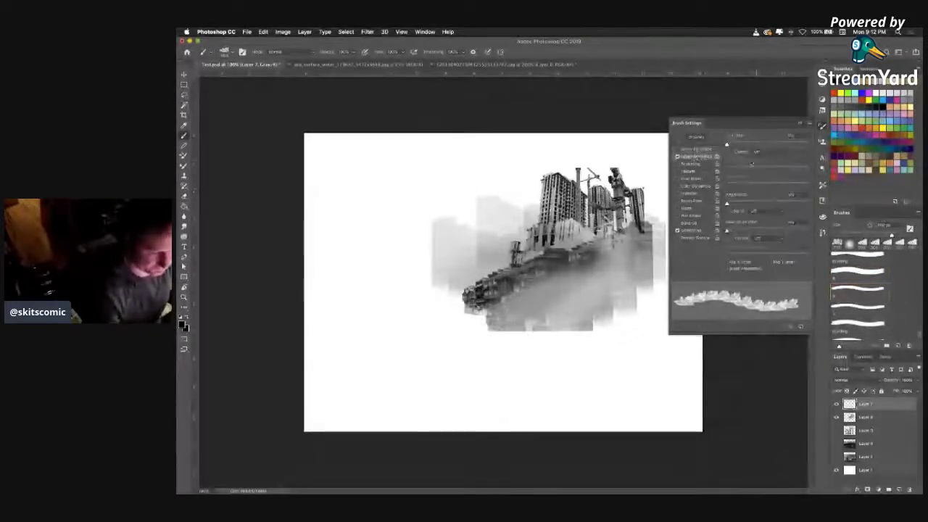
pyautogui.moveTo(727, 203); pyautogui.dragTo(759, 204)
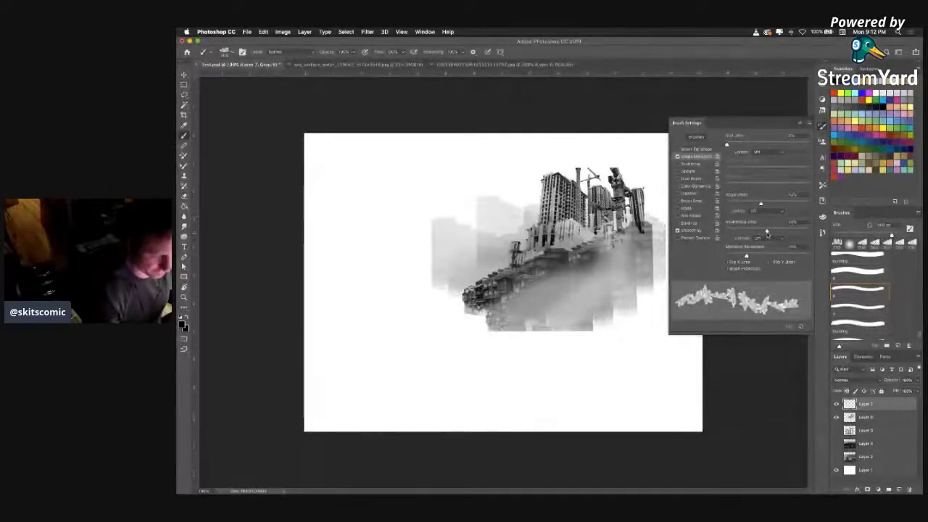
pyautogui.moveTo(728, 144); pyautogui.dragTo(762, 145)
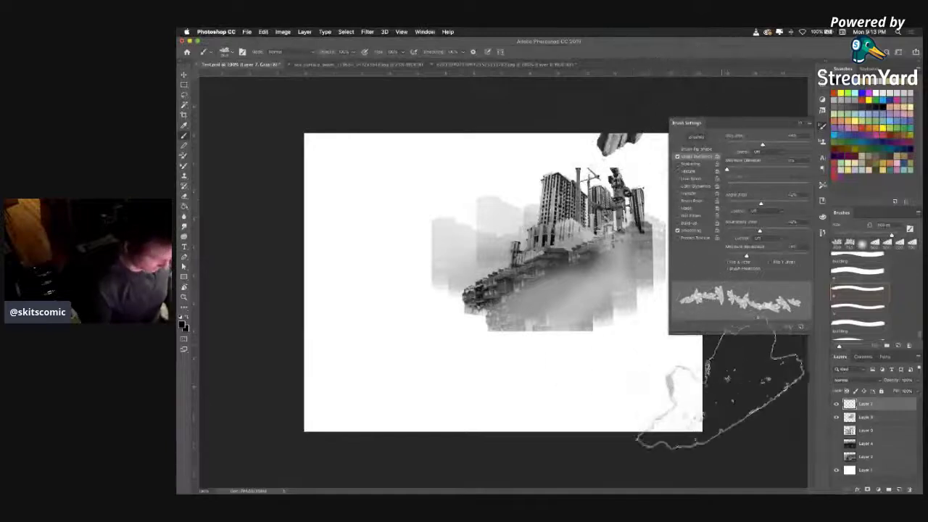
pyautogui.press('super+z')
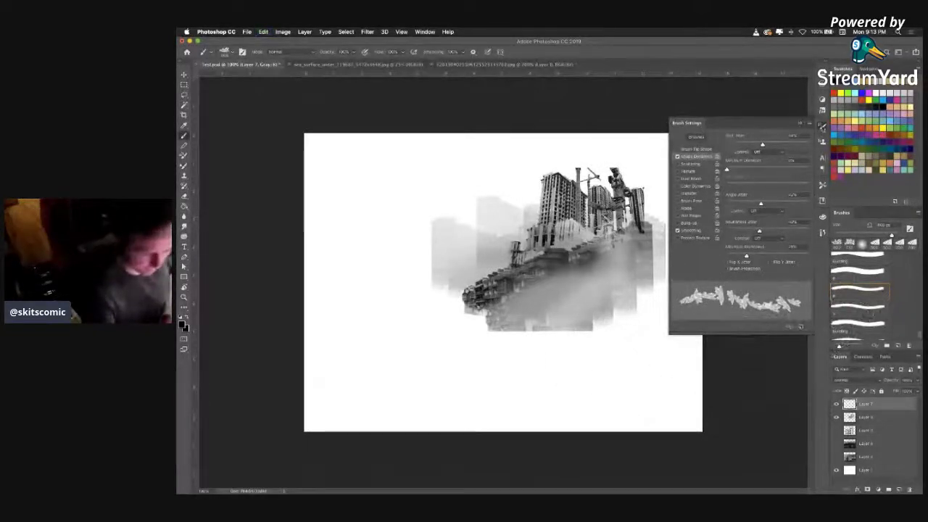
pyautogui.click(823, 126)
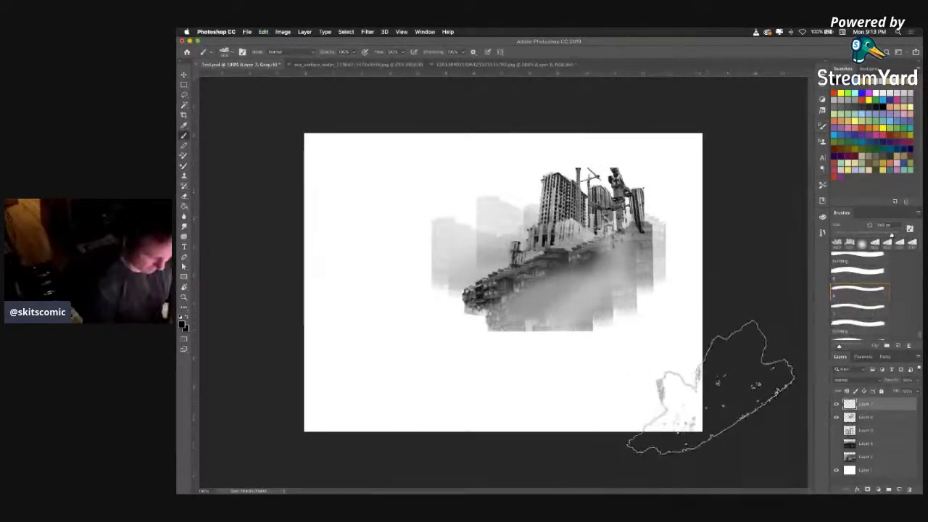
pyautogui.moveTo(678, 388)
pyautogui.mouseDown()
pyautogui.moveTo(406, 406)
pyautogui.moveTo(652, 384)
pyautogui.mouseUp()
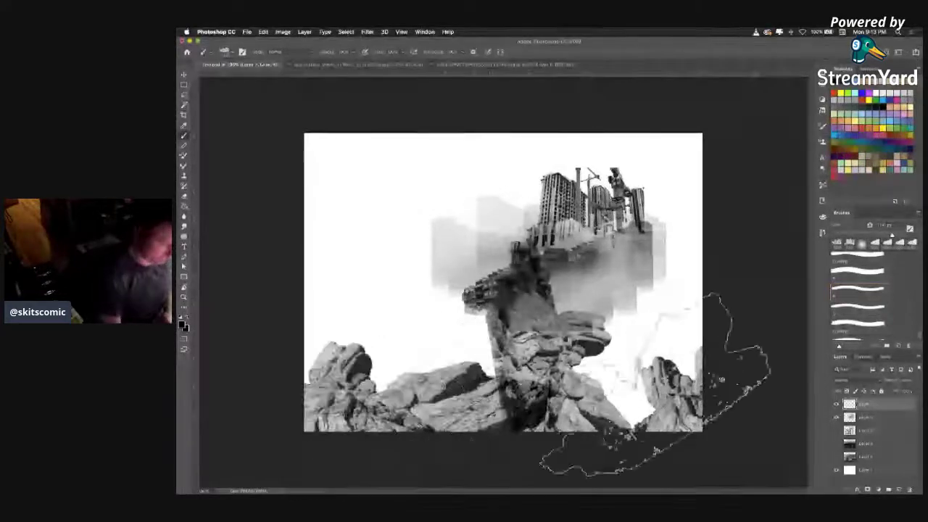
# - Undo the first rocks, enlarge the brush to about 900 px and paint a dark rock mass under the building
pyautogui.press('super+z')
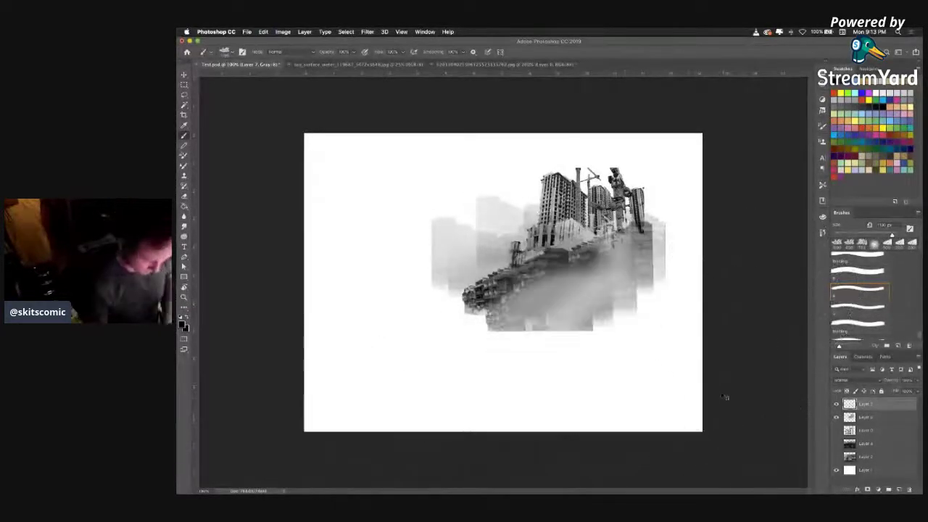
pyautogui.press(']')
pyautogui.press(']')
pyautogui.press(']')
pyautogui.press(']')
pyautogui.press(']')
pyautogui.press(']')
pyautogui.press(']')
pyautogui.press(']')
pyautogui.press(']')
pyautogui.press(']')
pyautogui.press(']')
pyautogui.press(']')
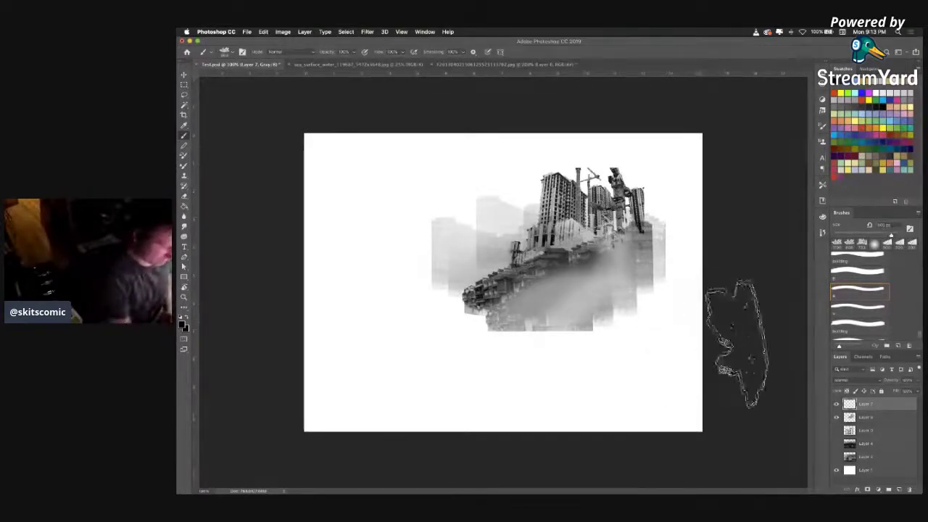
pyautogui.moveTo(736, 342)
pyautogui.mouseDown()
pyautogui.moveTo(404, 436)
pyautogui.moveTo(707, 355)
pyautogui.moveTo(676, 445)
pyautogui.mouseUp()
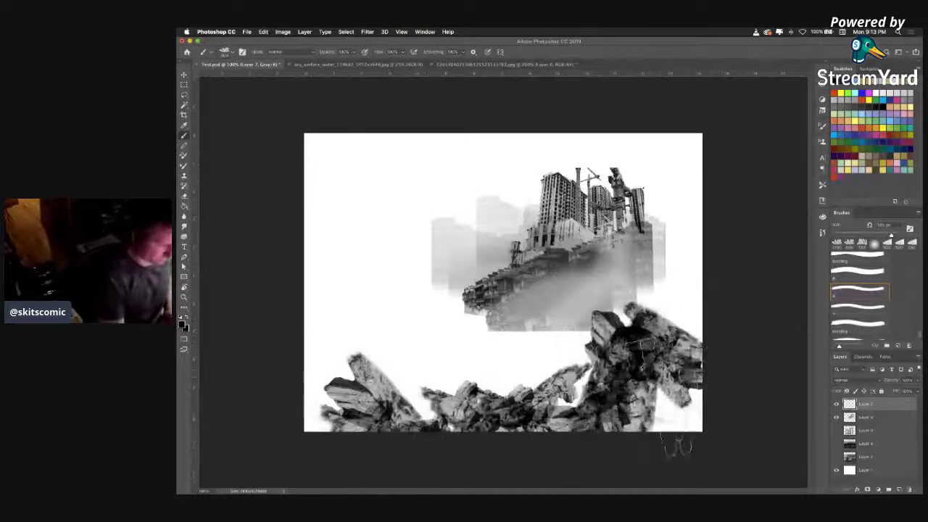
pyautogui.moveTo(562, 464)
pyautogui.mouseDown()
pyautogui.moveTo(620, 351)
pyautogui.moveTo(649, 333)
pyautogui.moveTo(643, 366)
pyautogui.moveTo(609, 338)
pyautogui.moveTo(671, 272)
pyautogui.moveTo(623, 340)
pyautogui.moveTo(620, 305)
pyautogui.moveTo(616, 311)
pyautogui.moveTo(693, 370)
pyautogui.moveTo(653, 297)
pyautogui.moveTo(714, 305)
pyautogui.moveTo(765, 342)
pyautogui.mouseUp()
pyautogui.moveTo(631, 327)
pyautogui.mouseDown()
pyautogui.moveTo(394, 467)
pyautogui.moveTo(756, 352)
pyautogui.mouseUp()
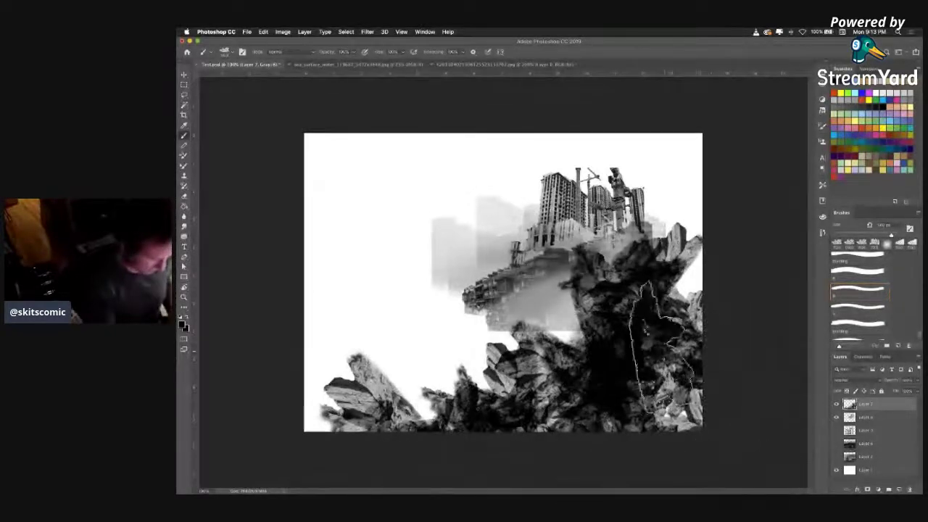
pyautogui.moveTo(663, 351)
pyautogui.mouseDown()
pyautogui.moveTo(573, 312)
pyautogui.moveTo(580, 377)
pyautogui.moveTo(663, 341)
pyautogui.moveTo(696, 341)
pyautogui.mouseUp()
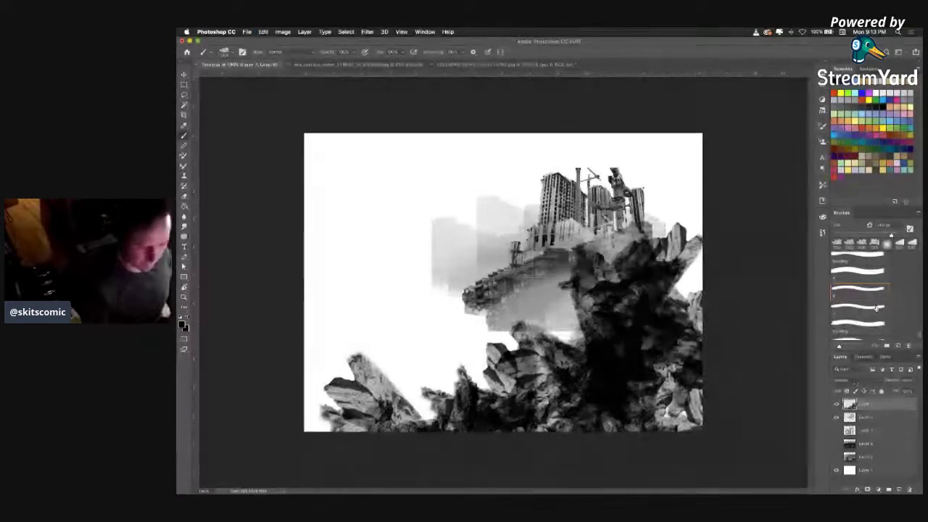
# - Select all of the sea_surface_water image and paste it into Test.psd as a new layer
pyautogui.click(399, 65)
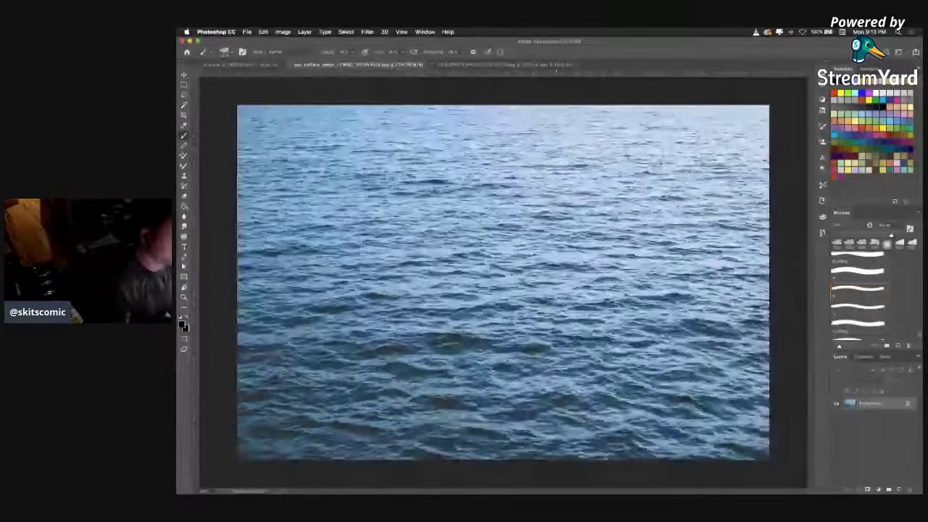
pyautogui.click(184, 104)
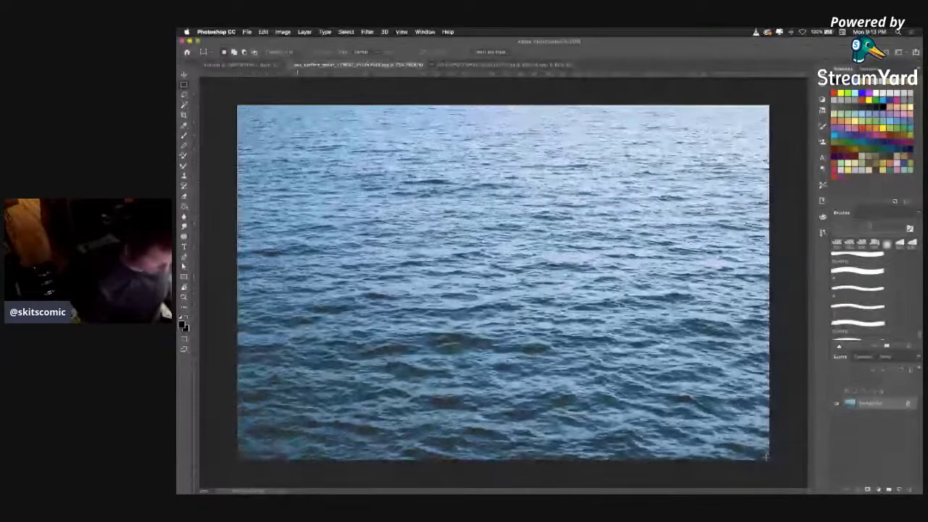
pyautogui.press('super+a')
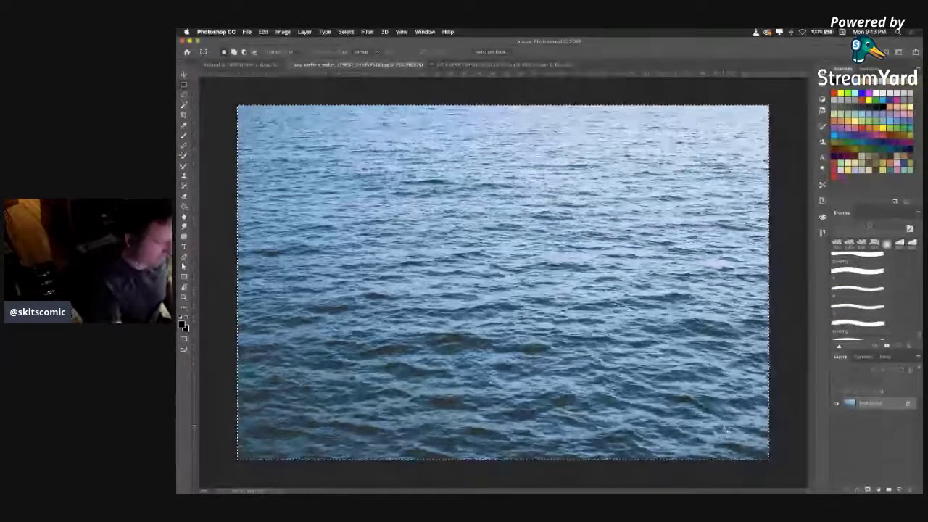
pyautogui.press('v')
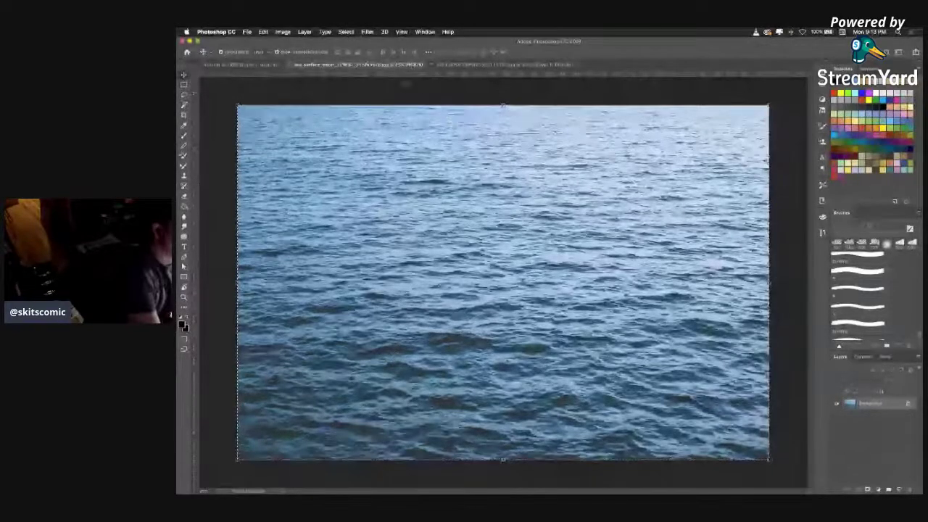
pyautogui.click(270, 64)
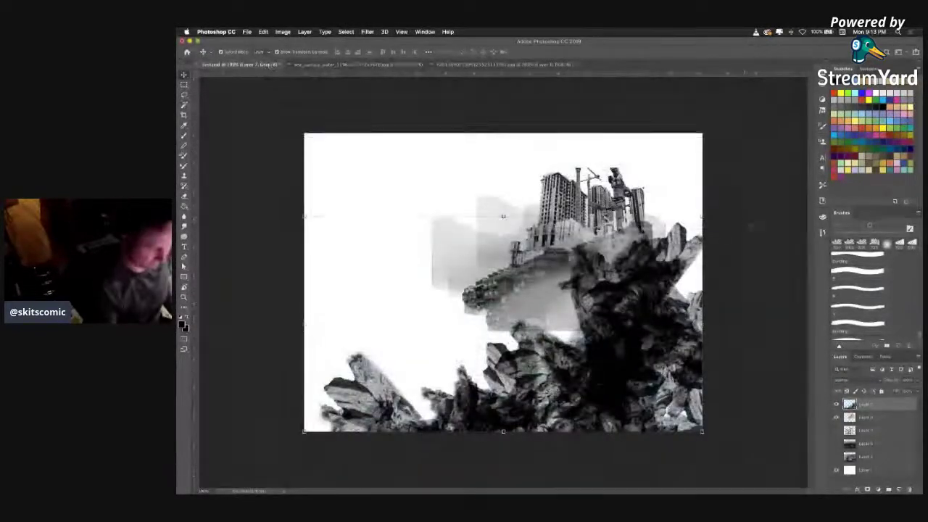
pyautogui.click(738, 232)
pyautogui.press('super+v')
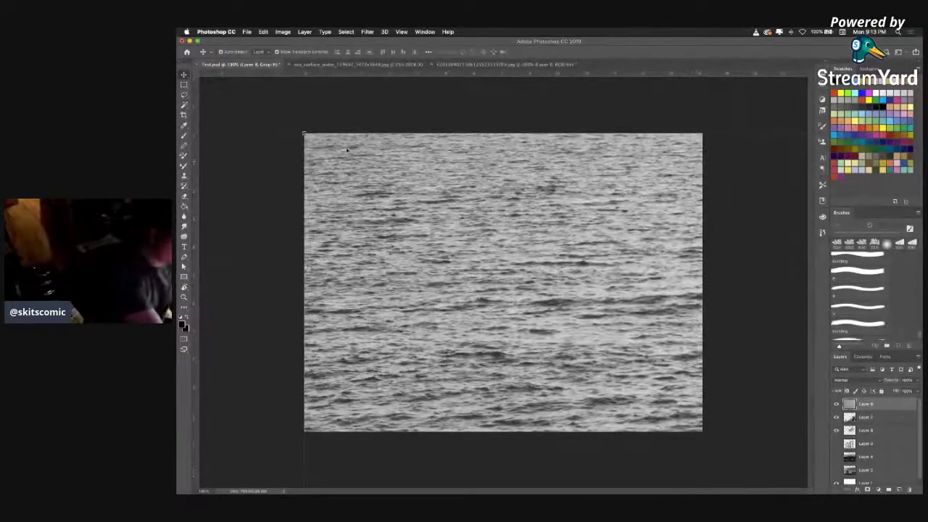
# - Free-transform the pasted sea layer to fill the canvas, with its horizon just below the island base
pyautogui.press('super+t')
pyautogui.moveTo(304, 134); pyautogui.dragTo(611, 380)
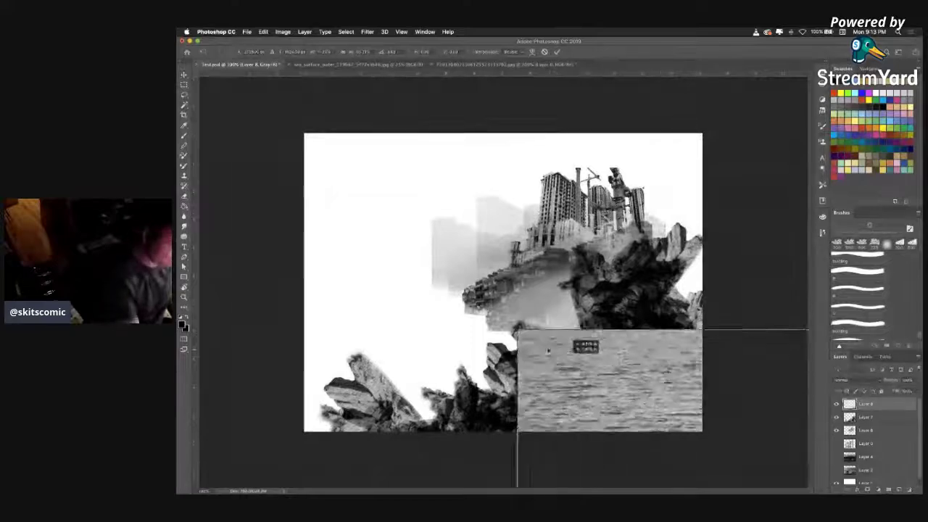
pyautogui.moveTo(519, 331); pyautogui.dragTo(457, 347)
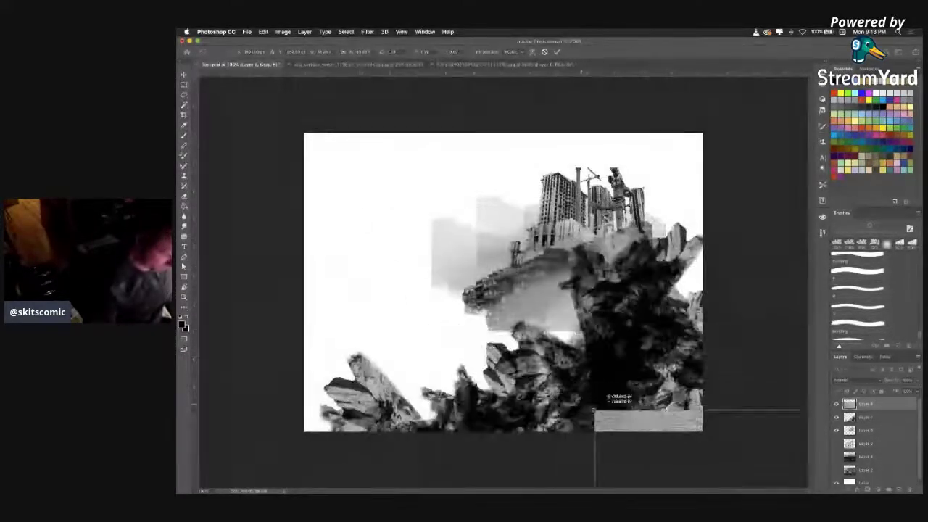
pyautogui.moveTo(595, 410); pyautogui.dragTo(653, 444)
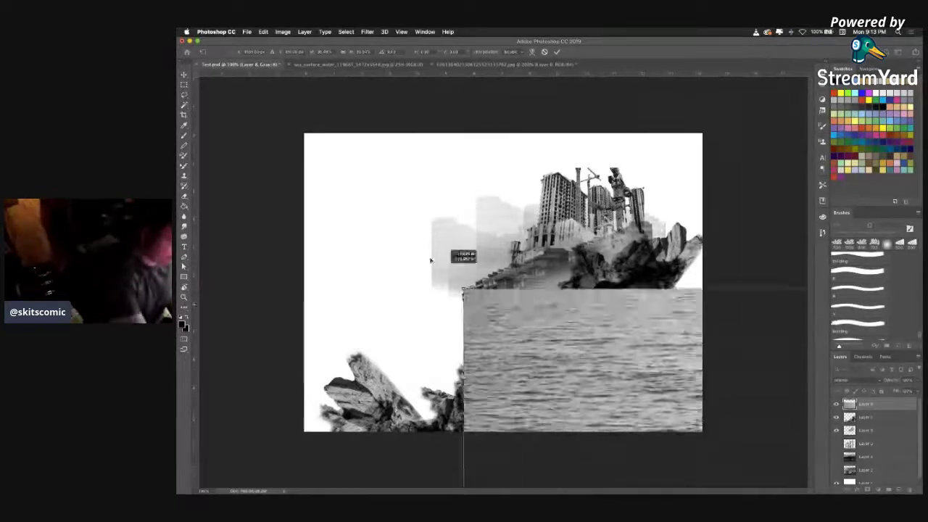
pyautogui.moveTo(431, 260); pyautogui.dragTo(546, 375)
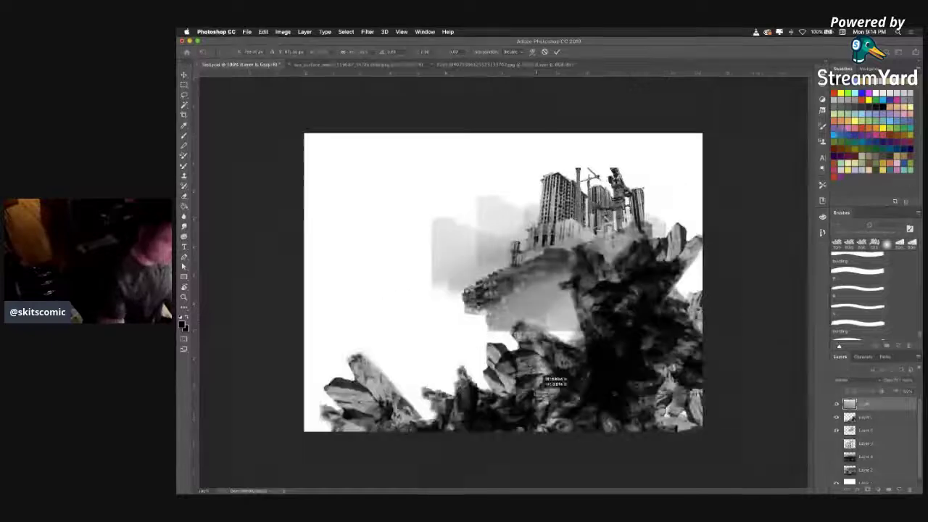
pyautogui.moveTo(433, 320); pyautogui.dragTo(432, 318)
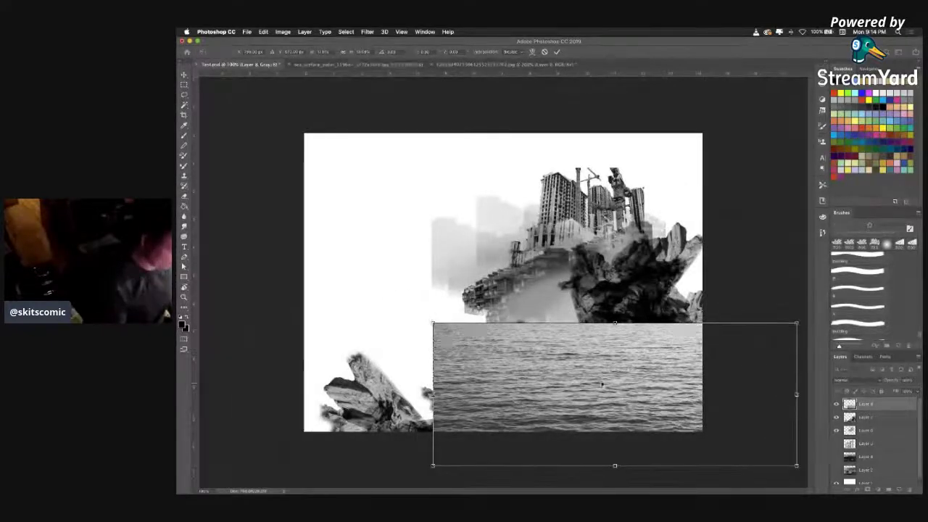
pyautogui.moveTo(602, 384); pyautogui.dragTo(508, 365)
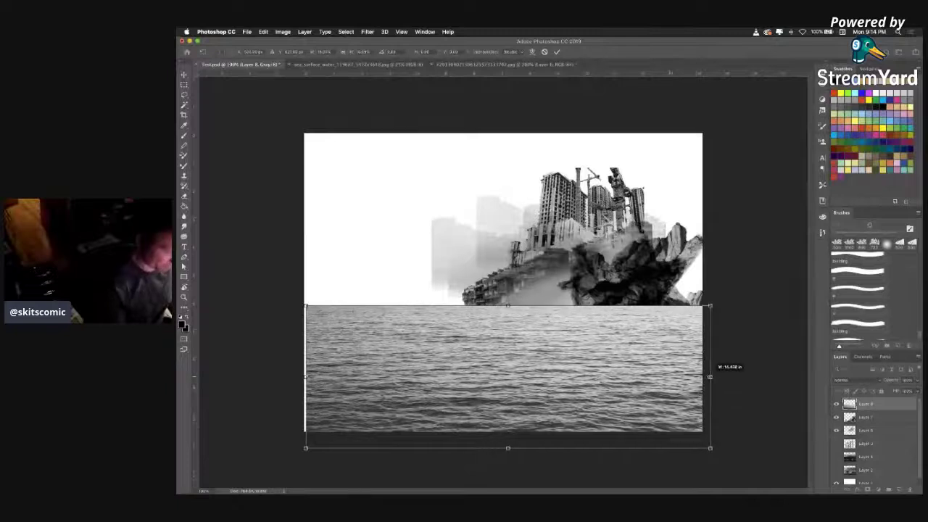
pyautogui.moveTo(508, 299); pyautogui.dragTo(506, 283)
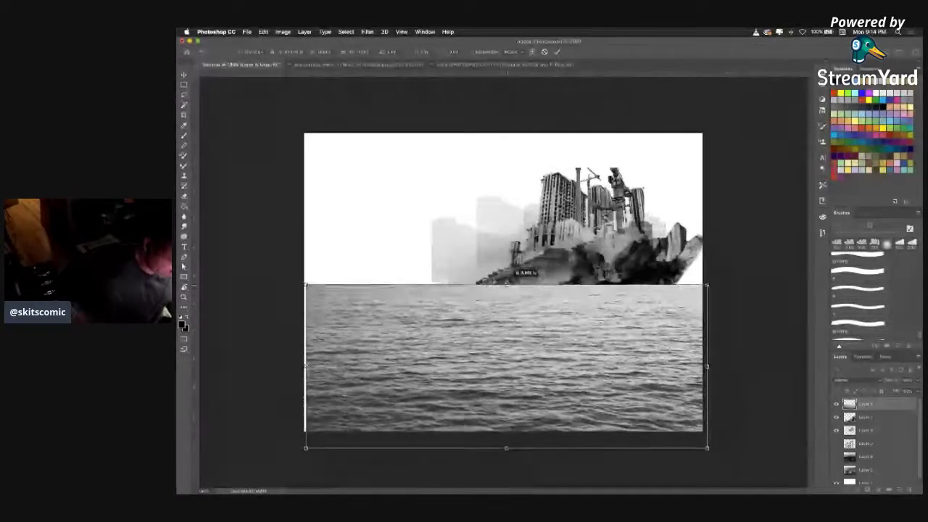
pyautogui.press('Return')
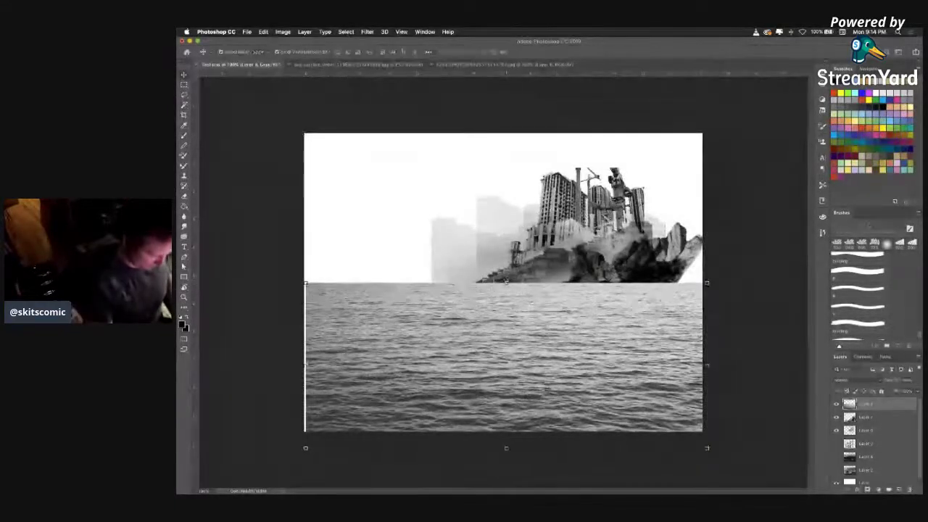
# - Erase the sea's top edge with a Soft Round eraser so it fades into white mist
pyautogui.press('w')
pyautogui.hotkey('ctrl', 'd')
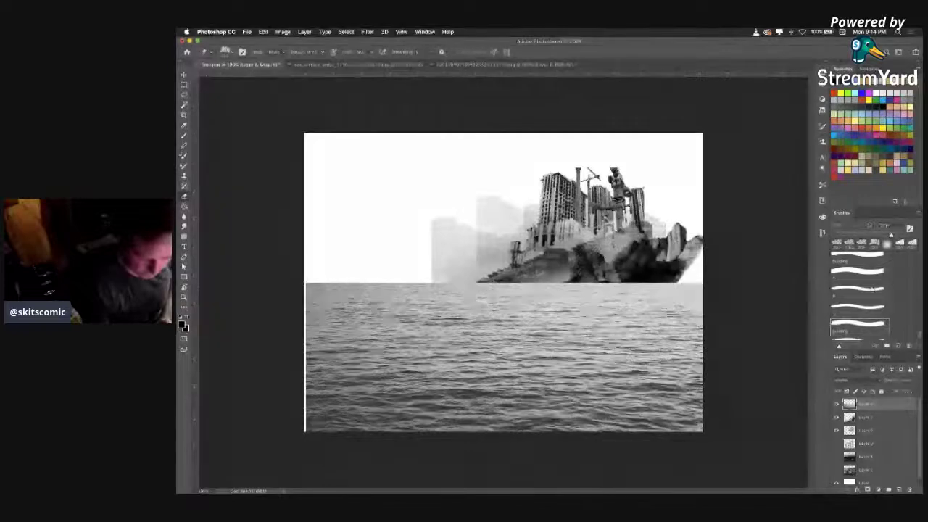
pyautogui.press('e')
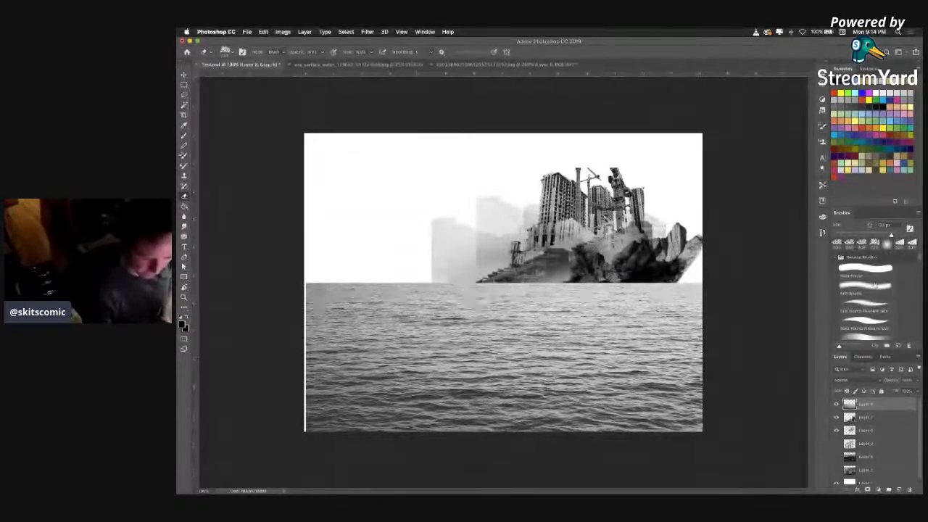
pyautogui.click(867, 290)
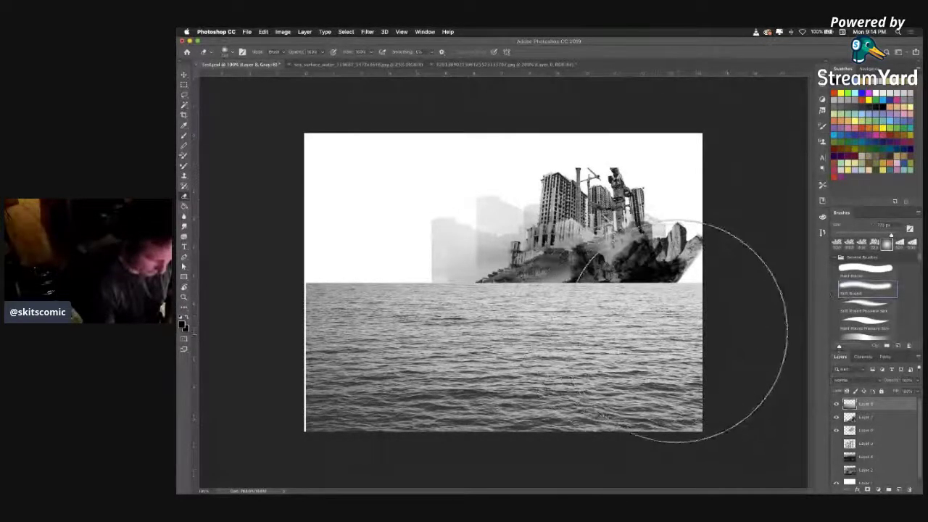
pyautogui.press('[')
pyautogui.press('[')
pyautogui.press('[')
pyautogui.press('[')
pyautogui.press('[')
pyautogui.press('[')
pyautogui.press('[')
pyautogui.press('[')
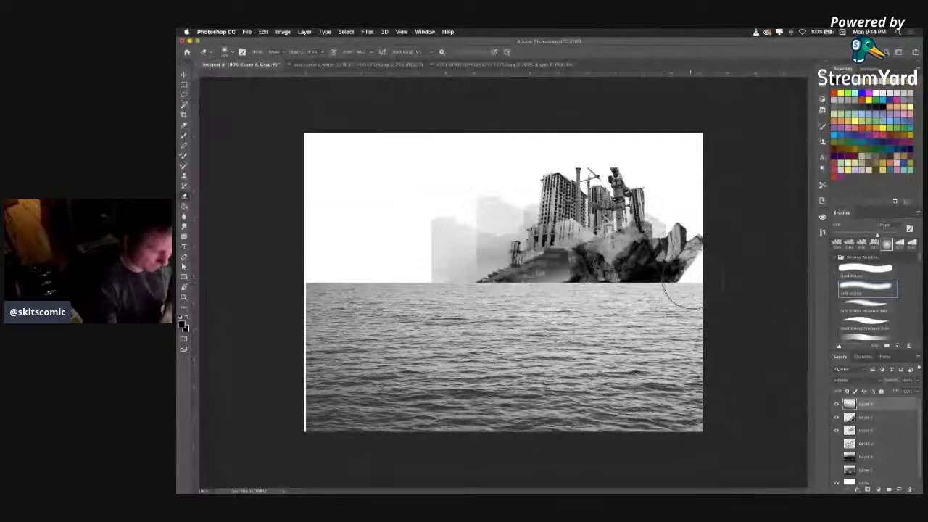
pyautogui.press(']')
pyautogui.press(']')
pyautogui.press(']')
pyautogui.press(']')
pyautogui.moveTo(709, 284)
pyautogui.mouseDown()
pyautogui.moveTo(634, 294)
pyautogui.moveTo(634, 273)
pyautogui.moveTo(609, 257)
pyautogui.moveTo(598, 283)
pyautogui.moveTo(452, 247)
pyautogui.moveTo(314, 261)
pyautogui.moveTo(372, 261)
pyautogui.moveTo(322, 242)
pyautogui.moveTo(442, 225)
pyautogui.moveTo(376, 263)
pyautogui.moveTo(459, 258)
pyautogui.moveTo(356, 253)
pyautogui.mouseUp()
pyautogui.moveTo(551, 297); pyautogui.dragTo(612, 279)
# - On the second layer, restore the large rock imagery and darken the lower-right rocks
pyautogui.click(887, 418)
pyautogui.hotkey('ctrl', 'z')
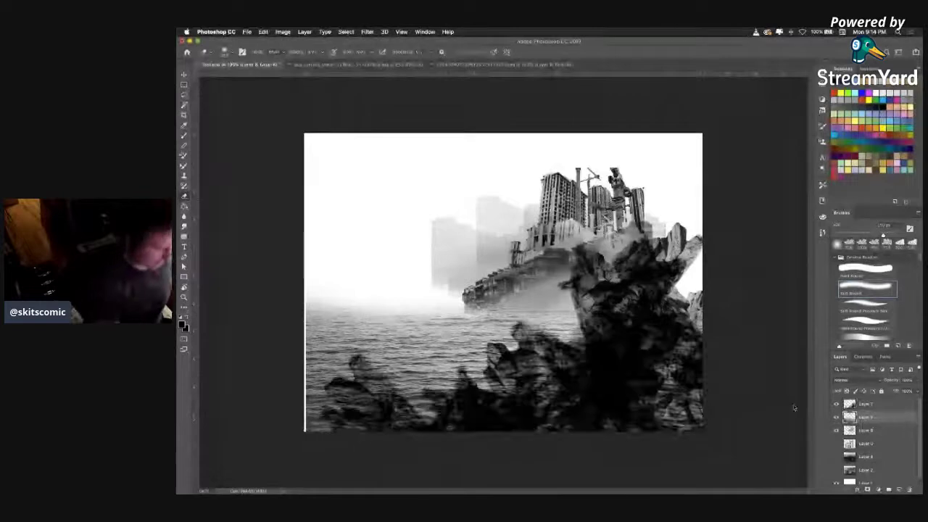
pyautogui.moveTo(687, 345)
pyautogui.mouseDown()
pyautogui.moveTo(660, 416)
pyautogui.moveTo(668, 428)
pyautogui.moveTo(648, 409)
pyautogui.moveTo(676, 391)
pyautogui.moveTo(651, 429)
pyautogui.moveTo(658, 397)
pyautogui.moveTo(619, 385)
pyautogui.moveTo(559, 399)
pyautogui.moveTo(542, 392)
pyautogui.moveTo(533, 440)
pyautogui.moveTo(528, 422)
pyautogui.moveTo(436, 464)
pyautogui.moveTo(374, 444)
pyautogui.moveTo(476, 470)
pyautogui.moveTo(655, 386)
pyautogui.moveTo(665, 351)
pyautogui.moveTo(676, 364)
pyautogui.moveTo(638, 358)
pyautogui.moveTo(649, 409)
pyautogui.moveTo(720, 389)
pyautogui.mouseUp()
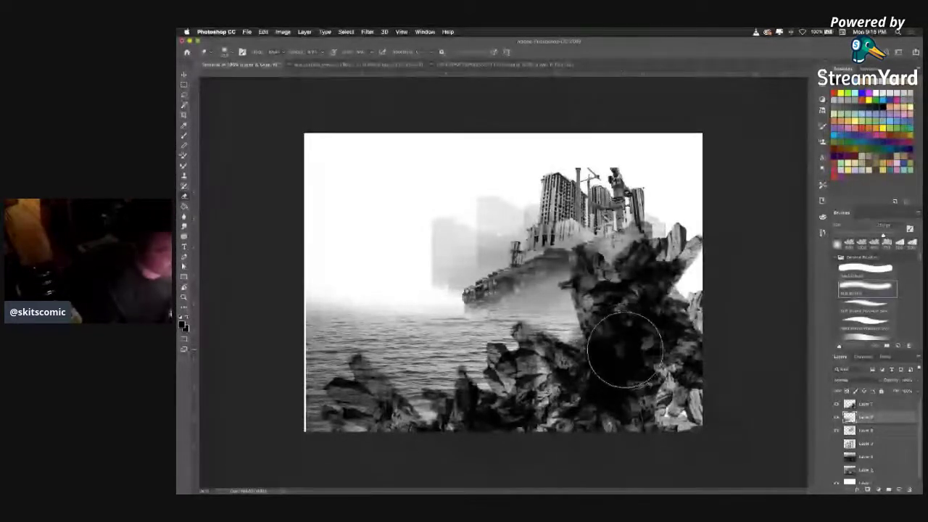
pyautogui.moveTo(631, 381); pyautogui.dragTo(642, 466)
pyautogui.moveTo(638, 490)
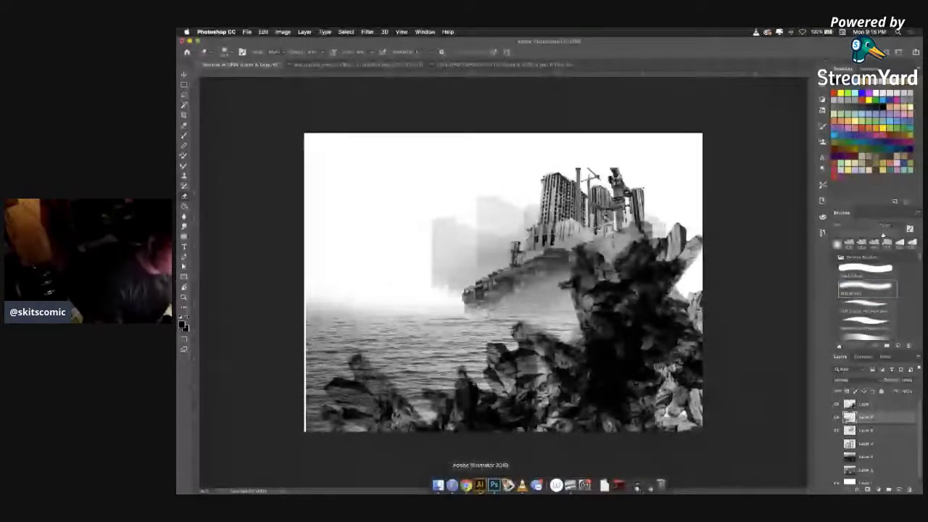
# - View the grey ship-and-windmill reference painting in Preview, then return to Photoshop
pyautogui.click(537, 484)
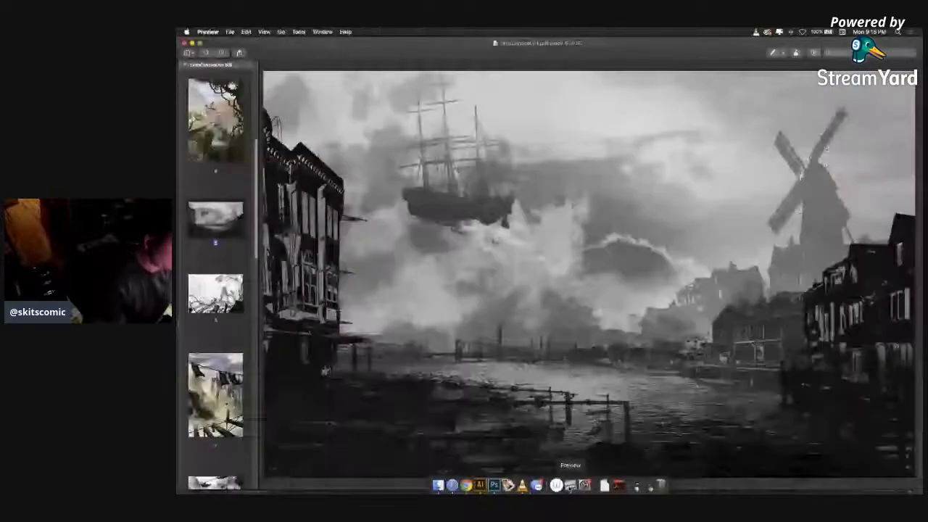
pyautogui.click(494, 484)
pyautogui.click(607, 182)
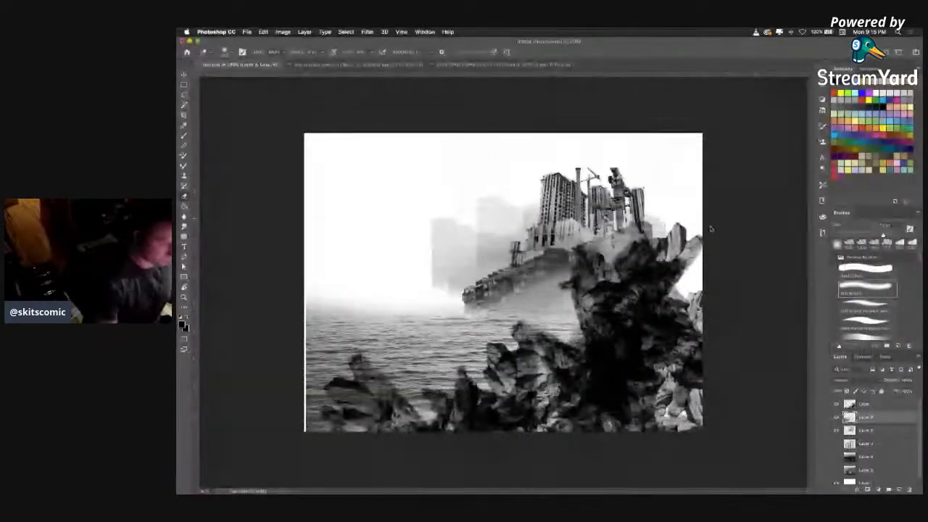
pyautogui.moveTo(617, 486)
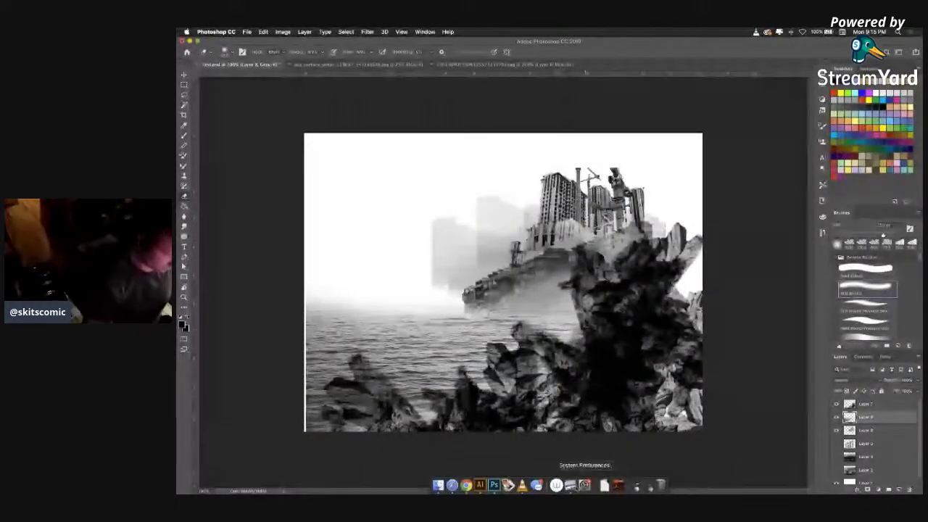
pyautogui.click(570, 484)
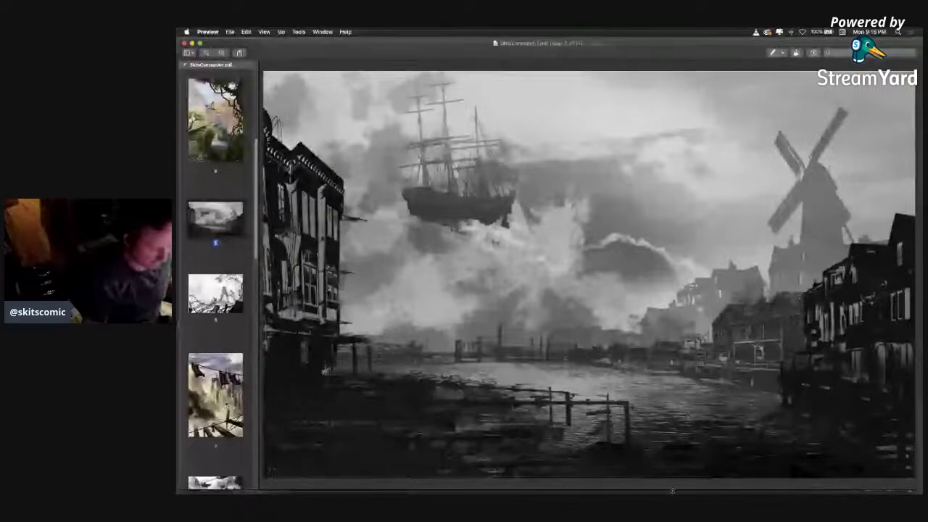
pyautogui.moveTo(645, 486)
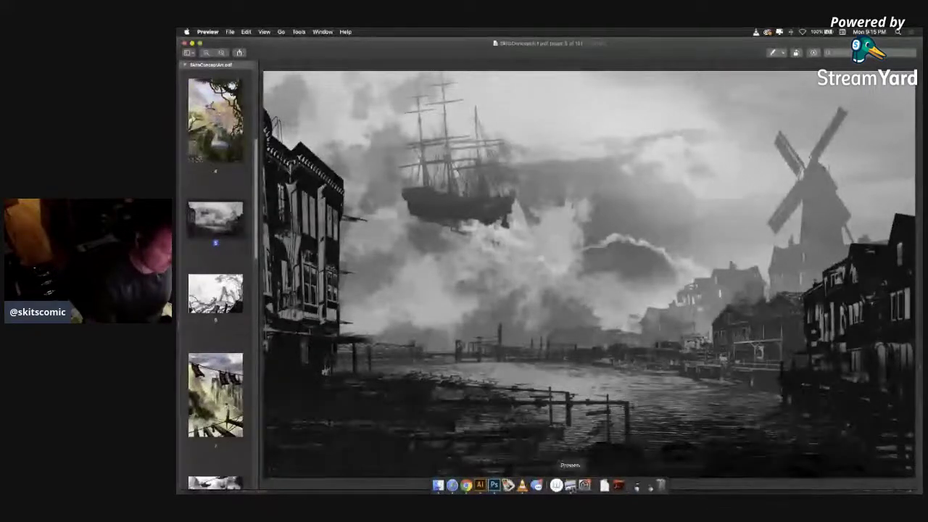
pyautogui.click(494, 486)
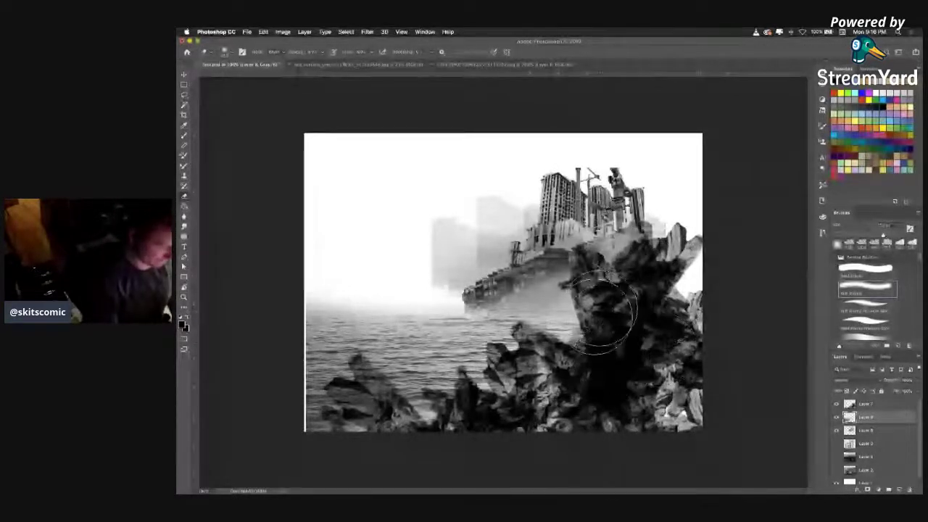
# - Darken the rocks left of centre, then switch to a smaller soft brush tip
pyautogui.moveTo(601, 321)
pyautogui.mouseDown()
pyautogui.moveTo(581, 356)
pyautogui.moveTo(622, 325)
pyautogui.moveTo(594, 336)
pyautogui.mouseUp()
pyautogui.press(']')
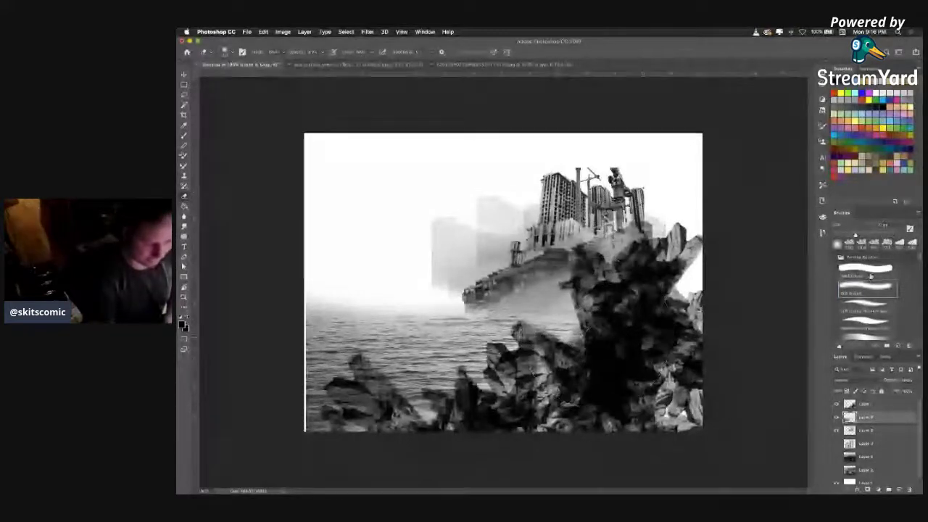
pyautogui.click(868, 304)
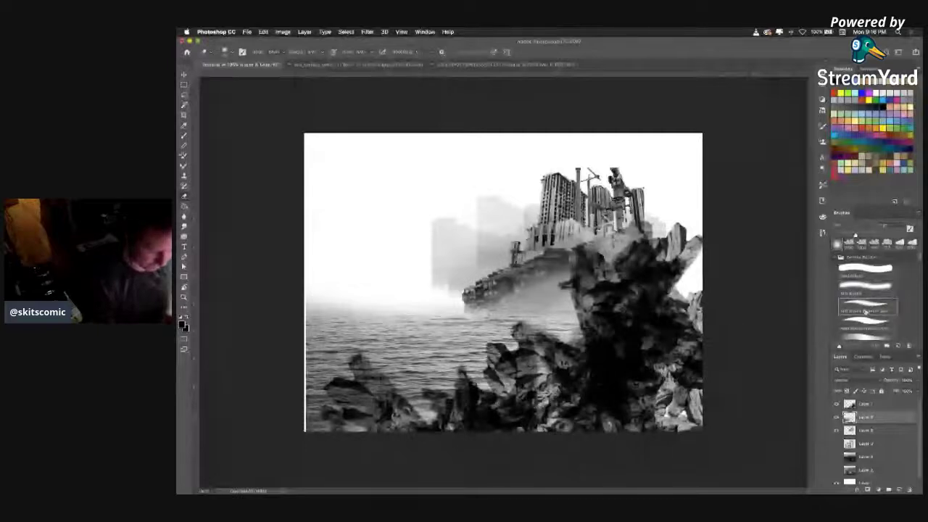
pyautogui.press('[')
pyautogui.press('[')
pyautogui.press('[')
pyautogui.press('[')
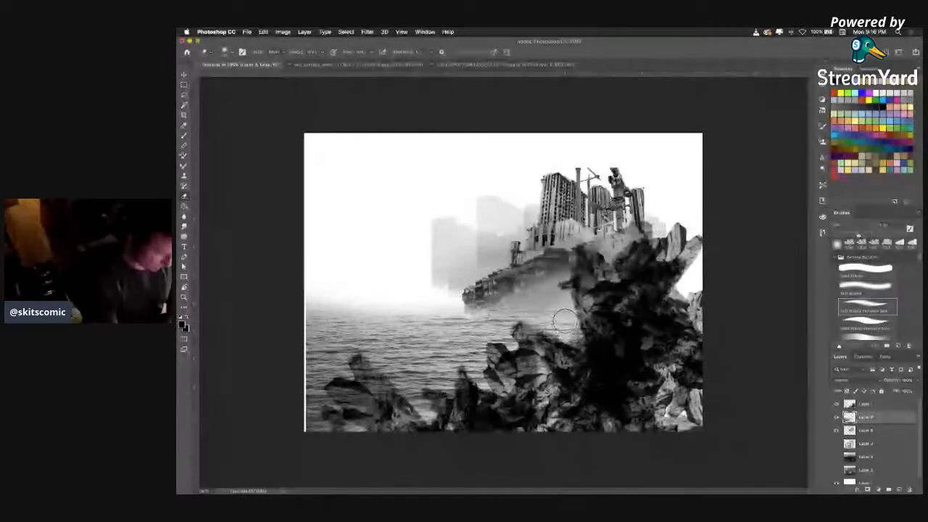
pyautogui.press('[')
pyautogui.press('[')
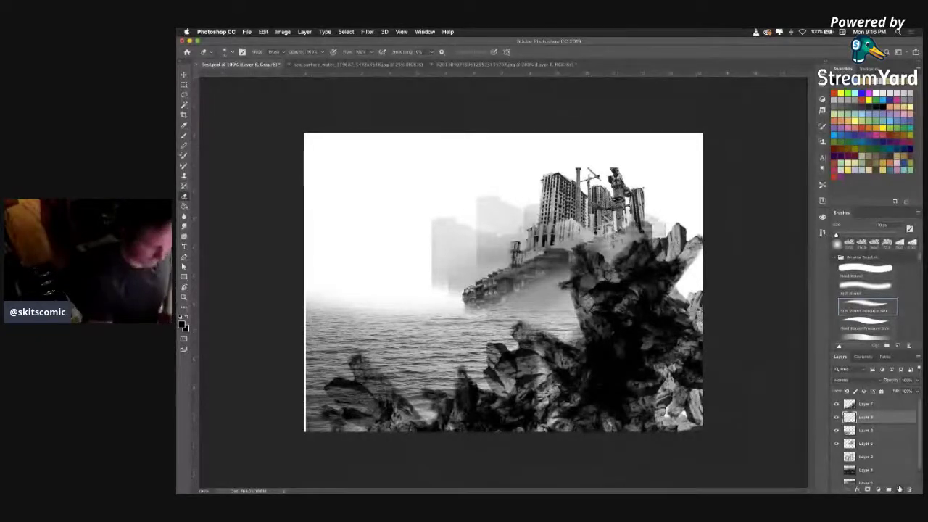
# - Move Layer 8 to the top of the stack and select the top four layers
pyautogui.moveTo(885, 419); pyautogui.dragTo(883, 398)
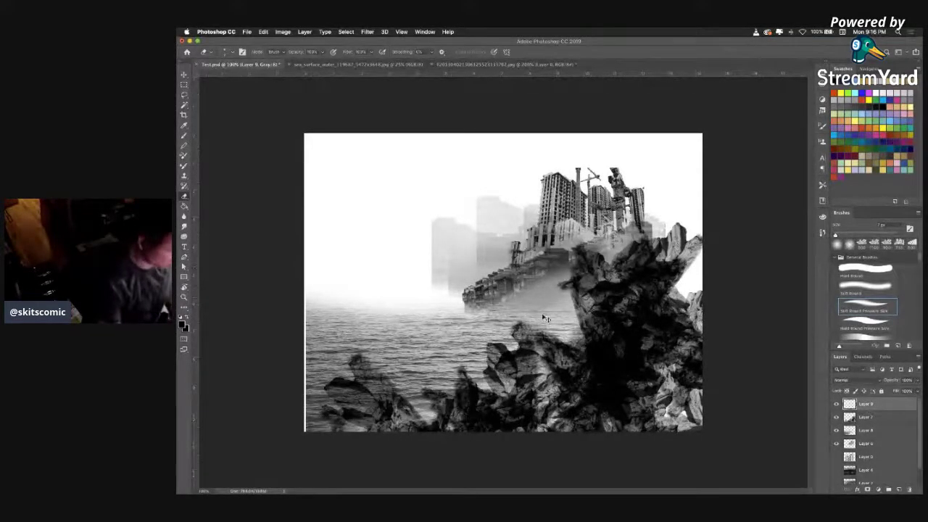
pyautogui.press('b')
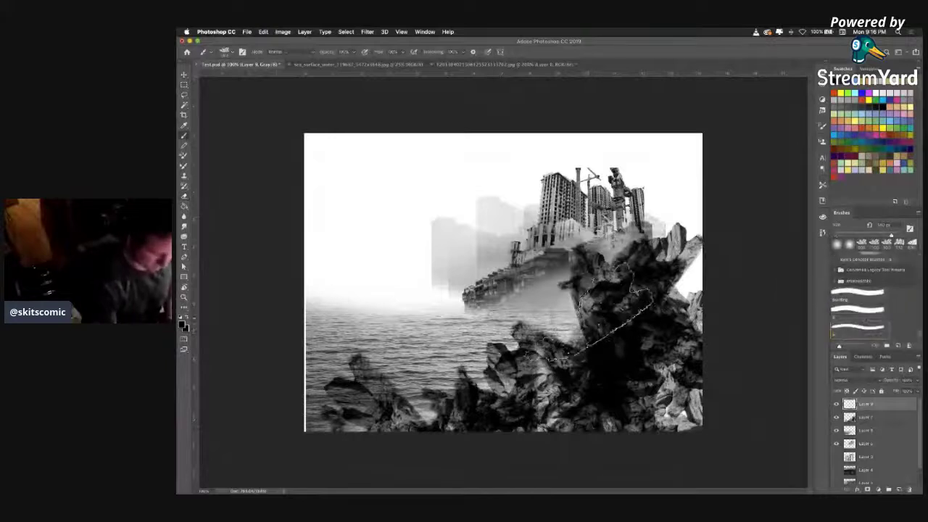
pyautogui.scroll(5, 921, 333)
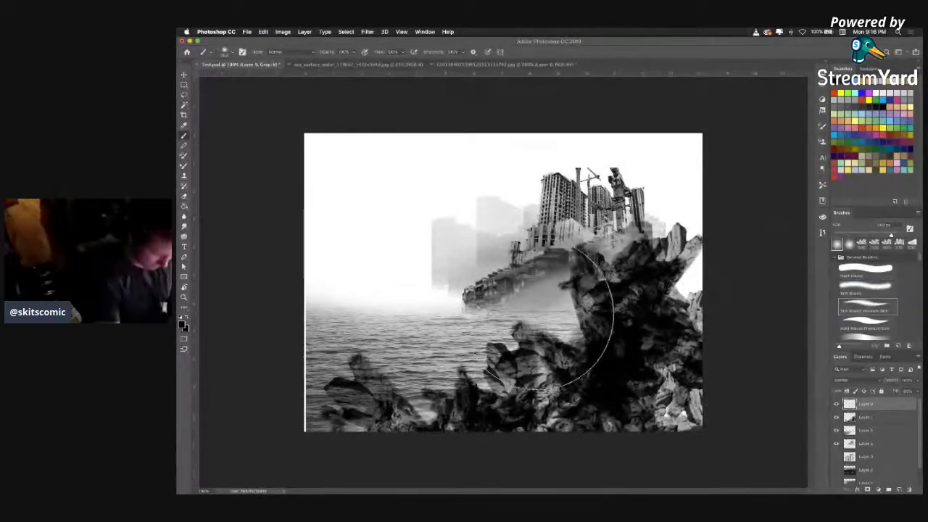
pyautogui.press('[')
pyautogui.press('[')
pyautogui.press('[')
pyautogui.press('[')
pyautogui.press('[')
pyautogui.press('[')
pyautogui.press('[')
pyautogui.press('[')
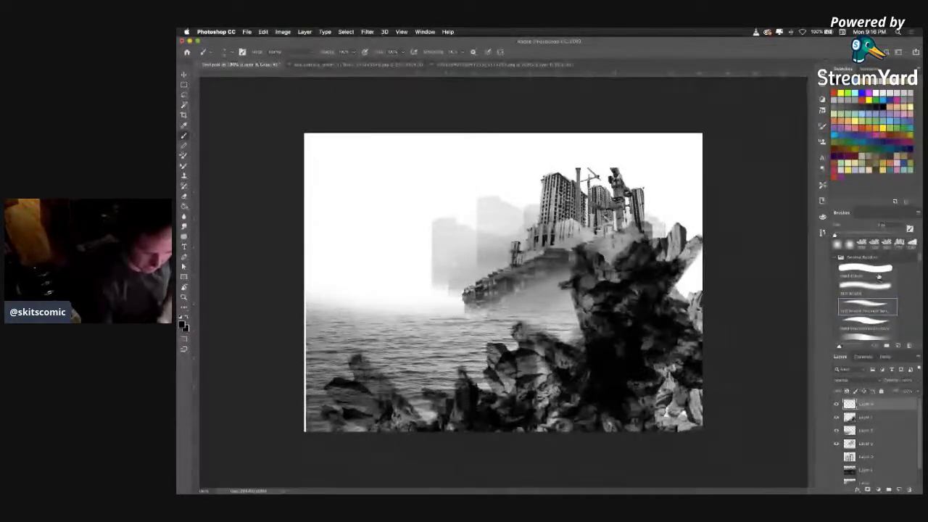
pyautogui.click(867, 327)
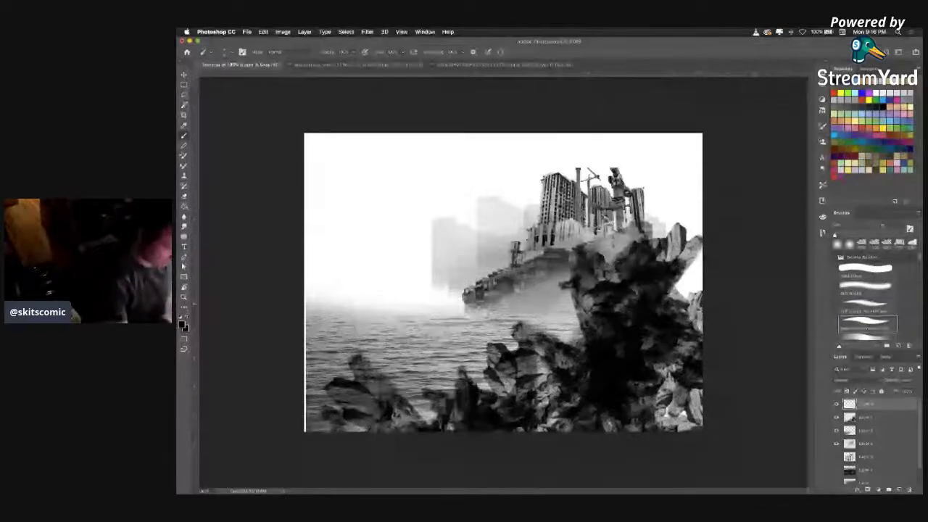
pyautogui.press('super+z')
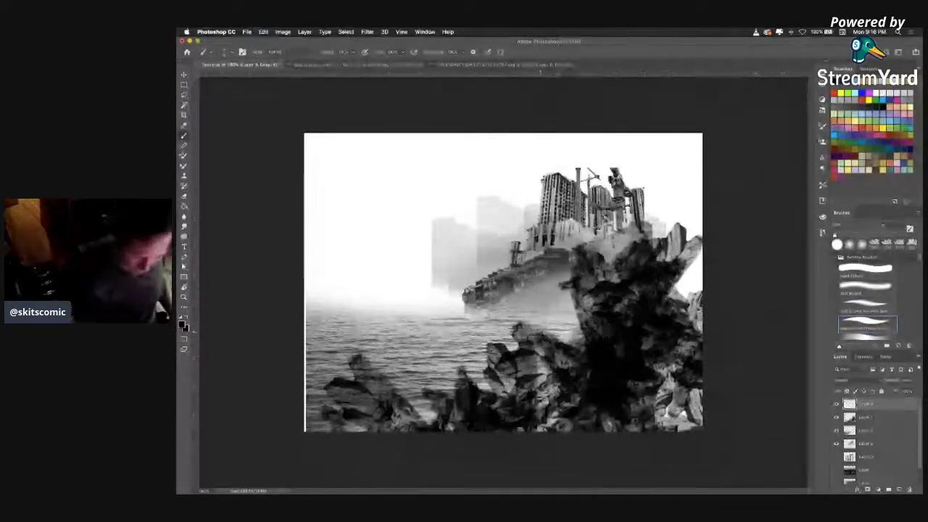
pyautogui.keyDown('shift'); pyautogui.click(878, 444); pyautogui.keyUp('shift')
# - Merge the four selected layers into one
pyautogui.rightClick(878, 444)
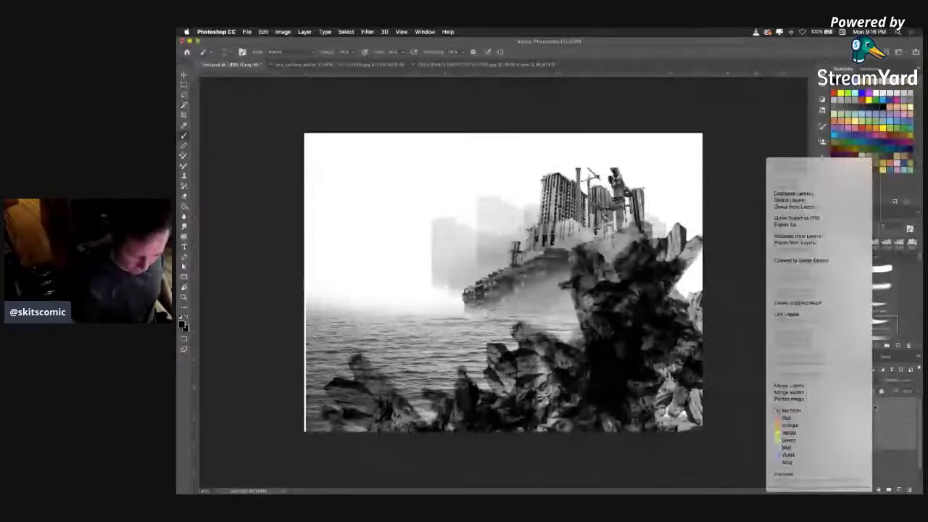
pyautogui.click(812, 385)
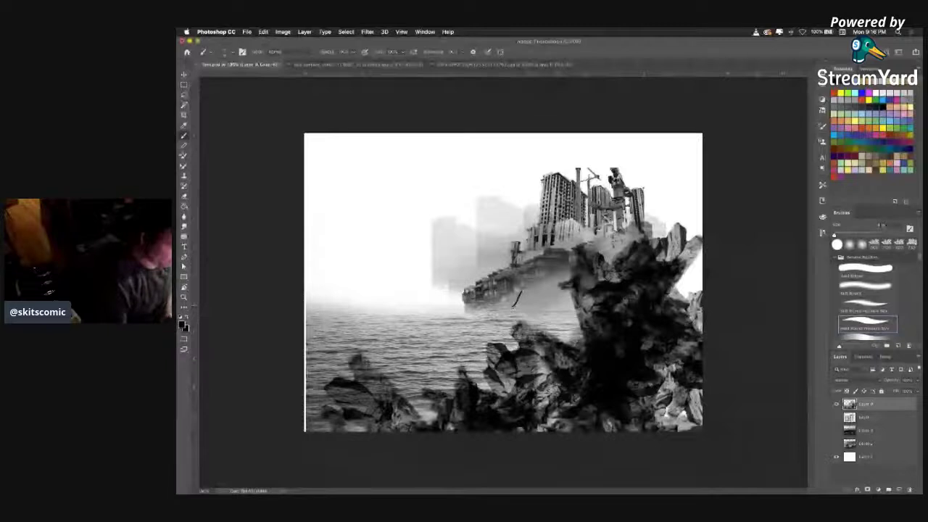
pyautogui.scroll(-3, 920, 260)
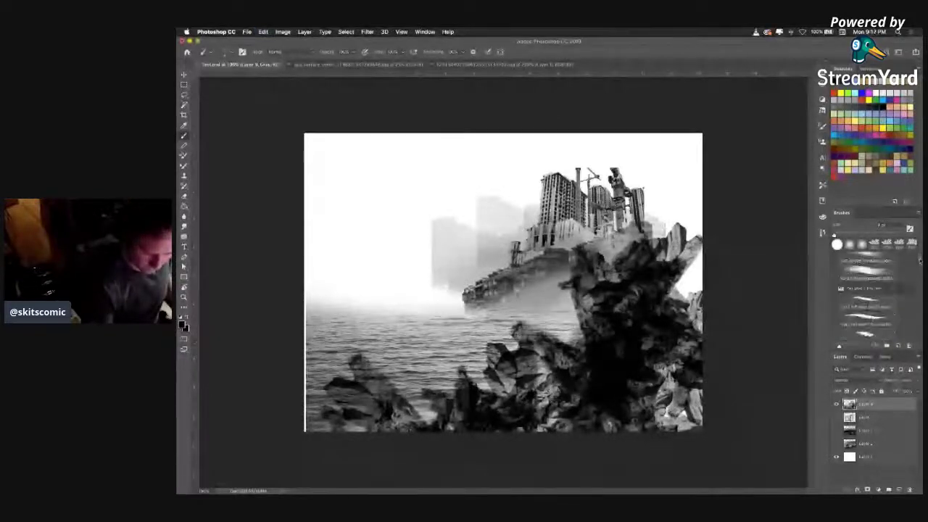
pyautogui.scroll(-5, 920, 260)
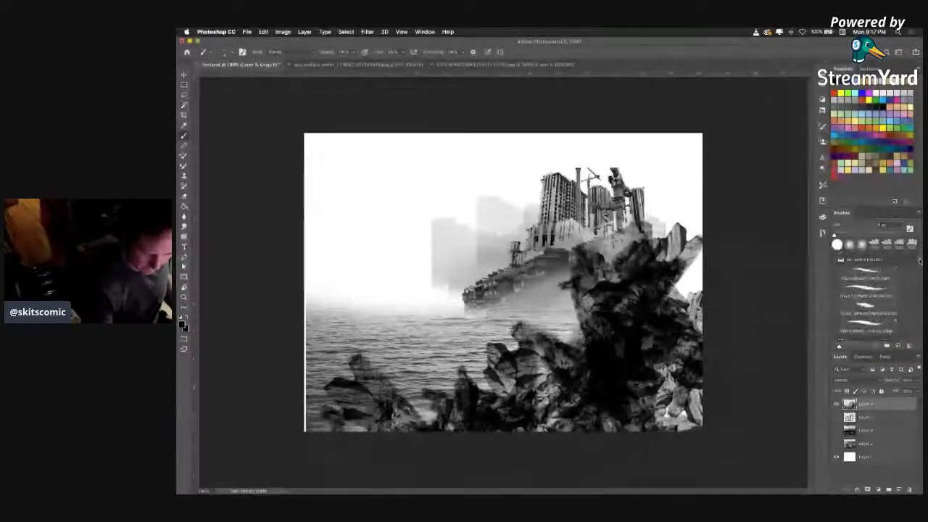
pyautogui.scroll(-2, 920, 260)
# - Try a different brush preset, then enlarge the tip and pick the next preset
pyautogui.click(858, 284)
pyautogui.click(549, 305)
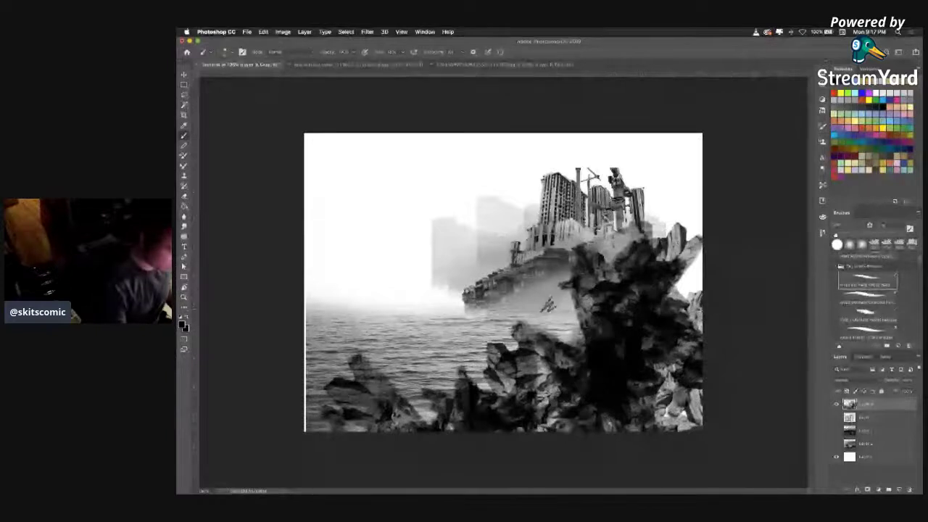
pyautogui.hotkey('ctrl', 'z')
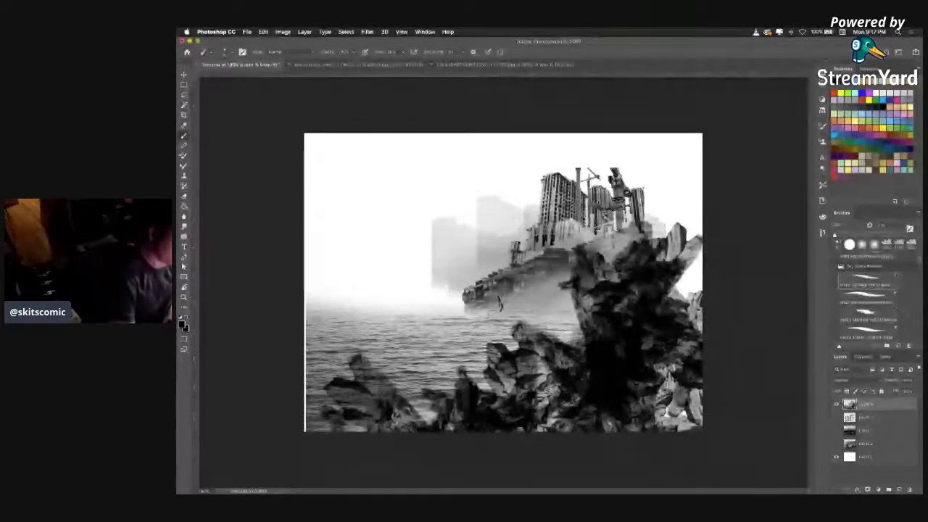
pyautogui.press(']')
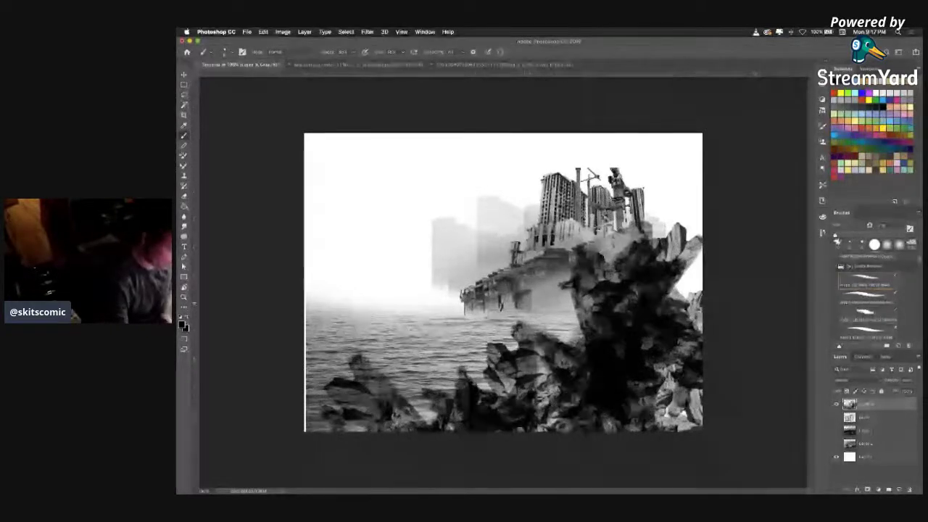
pyautogui.click(887, 245)
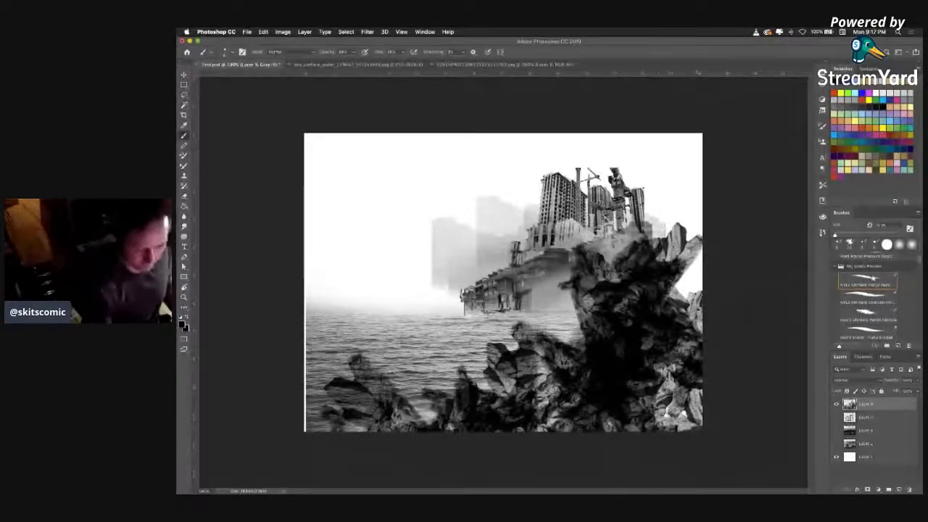
# - Brush soft white over the base of the city with a large Soft Round brush
pyautogui.scroll(5, 873, 297)
pyautogui.click(868, 290)
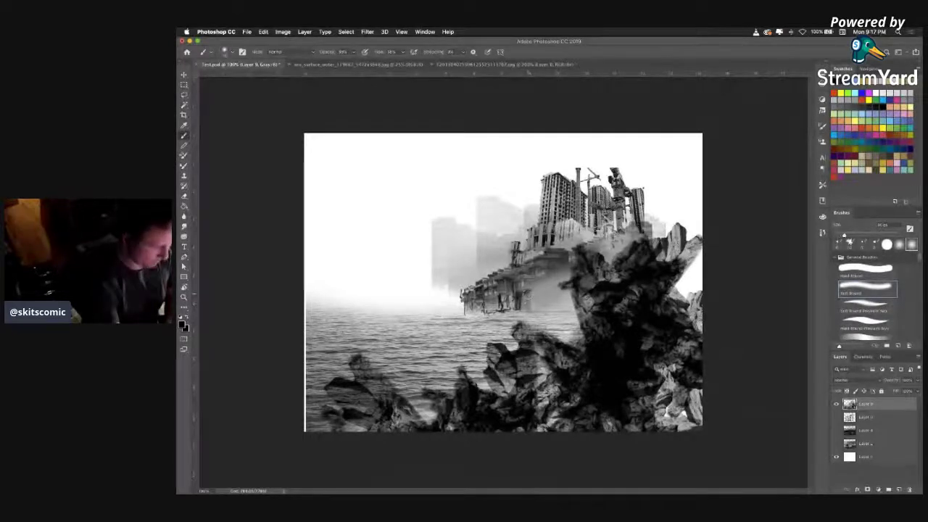
pyautogui.press(']')
pyautogui.press(']')
pyautogui.press(']')
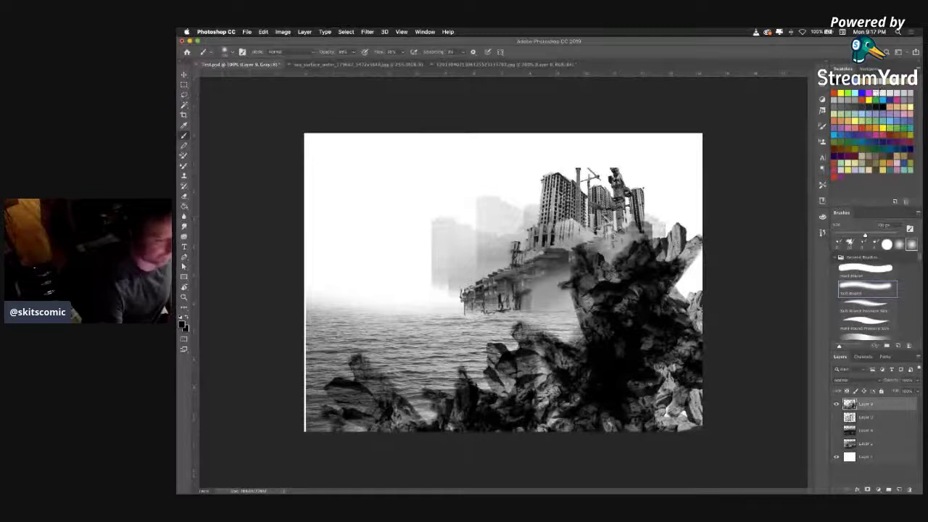
pyautogui.press('x')
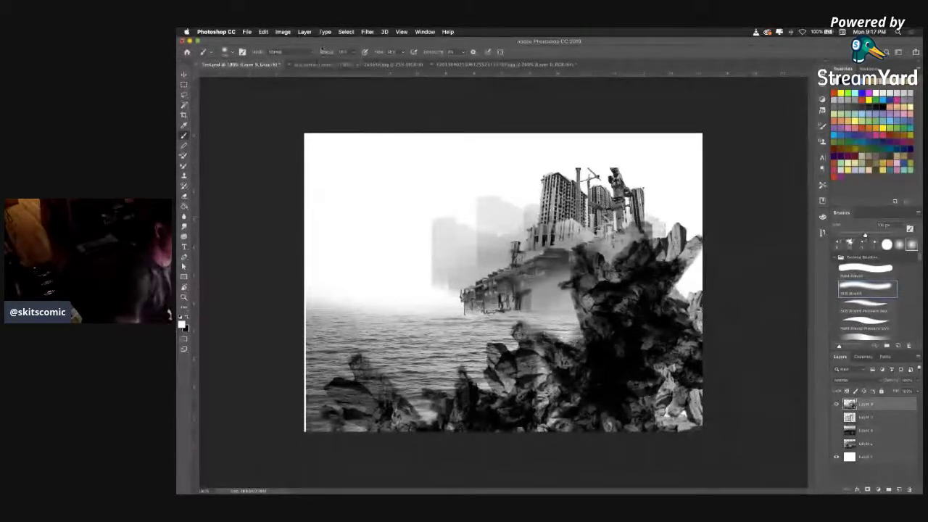
pyautogui.moveTo(501, 286)
pyautogui.mouseDown()
pyautogui.moveTo(464, 308)
pyautogui.moveTo(529, 301)
pyautogui.moveTo(512, 287)
pyautogui.moveTo(521, 297)
pyautogui.moveTo(446, 303)
pyautogui.mouseUp()
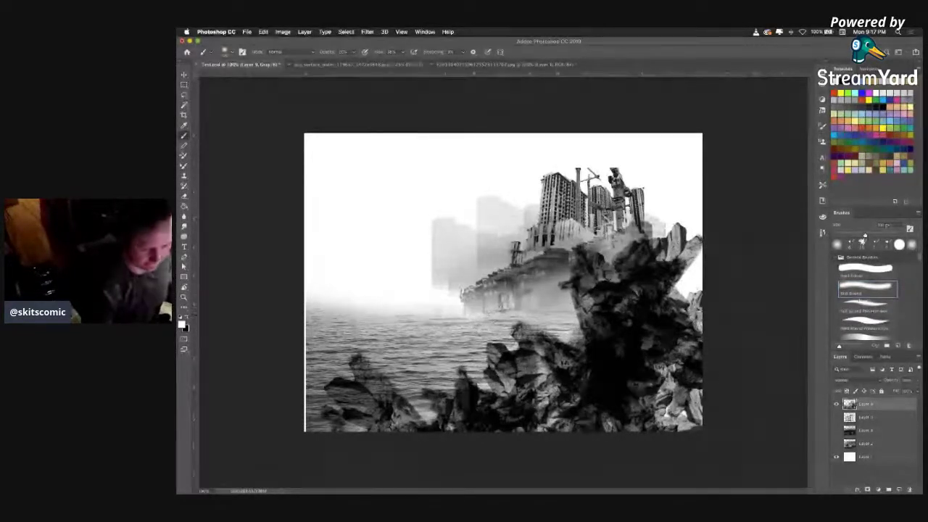
# - Paint a smoke-brush mist stroke across the shoreline
pyautogui.scroll(-8, 913, 263)
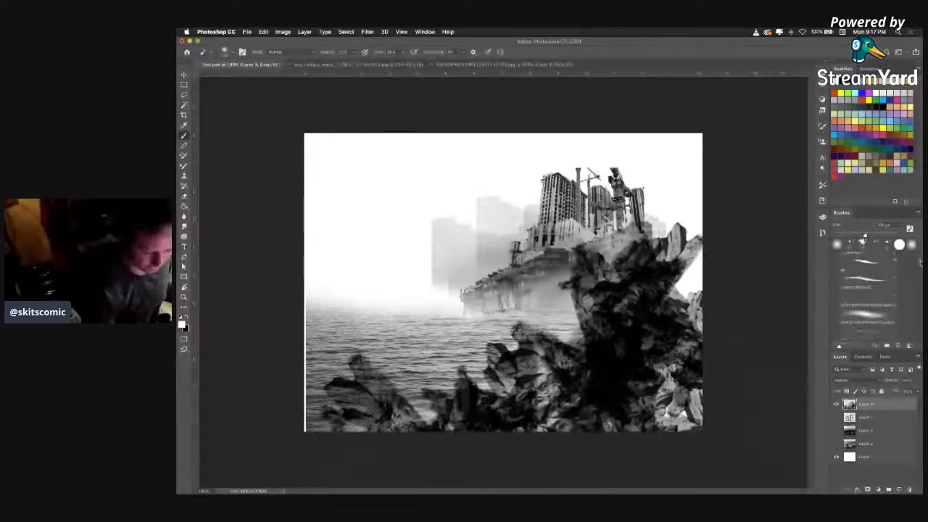
pyautogui.click(868, 296)
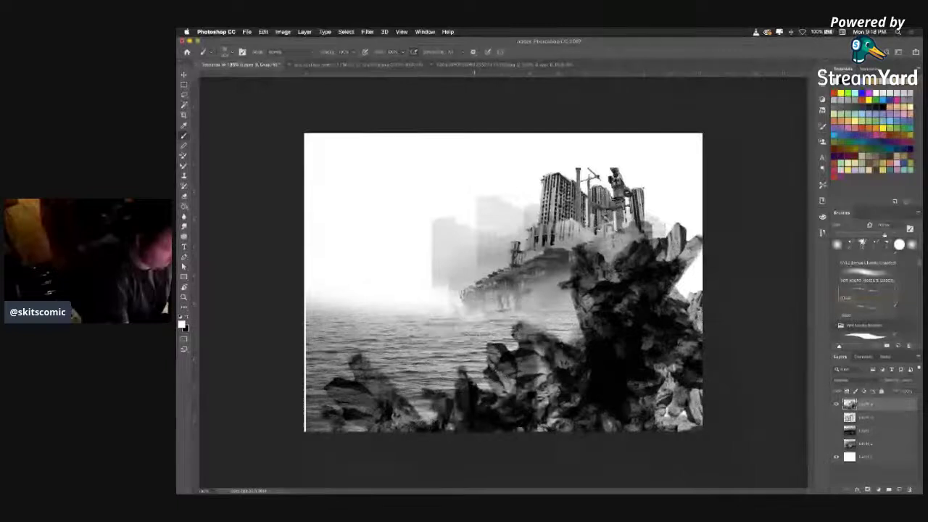
pyautogui.moveTo(448, 319)
pyautogui.mouseDown()
pyautogui.moveTo(505, 311)
pyautogui.moveTo(584, 342)
pyautogui.moveTo(637, 336)
pyautogui.moveTo(664, 323)
pyautogui.mouseUp()
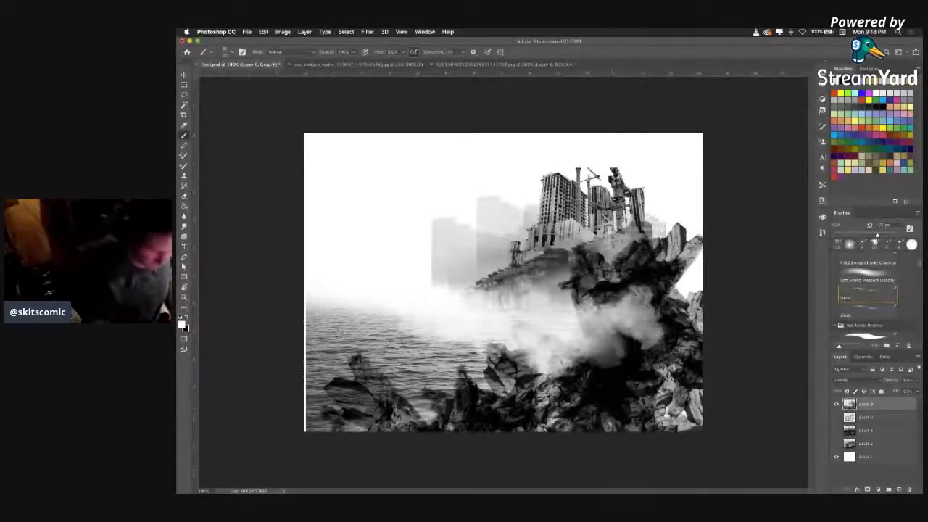
# - Undo the last stroke and repaint smoke mist from the left shore across the rocks
pyautogui.press('super+z')
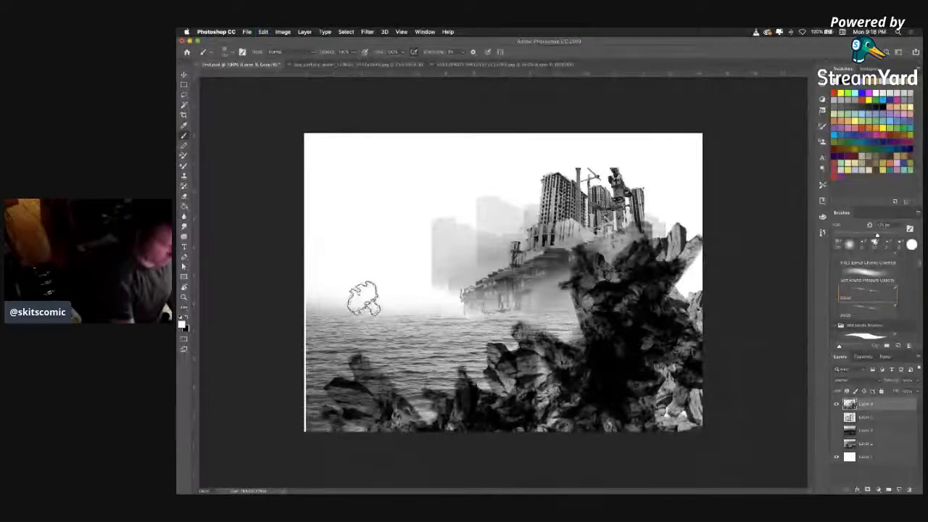
pyautogui.moveTo(364, 302)
pyautogui.mouseDown()
pyautogui.moveTo(464, 319)
pyautogui.moveTo(522, 315)
pyautogui.mouseUp()
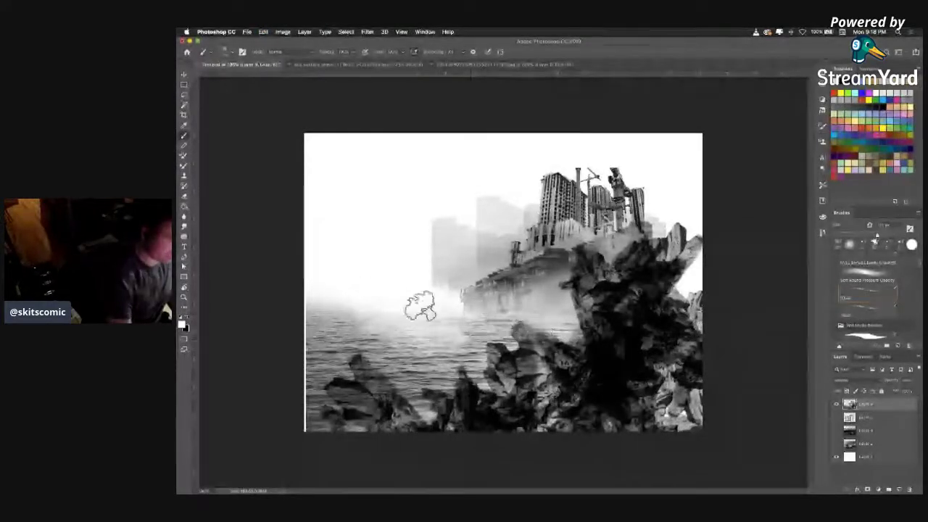
pyautogui.moveTo(420, 307)
pyautogui.mouseDown()
pyautogui.moveTo(562, 323)
pyautogui.moveTo(533, 308)
pyautogui.moveTo(461, 335)
pyautogui.moveTo(509, 331)
pyautogui.moveTo(386, 338)
pyautogui.moveTo(461, 307)
pyautogui.moveTo(411, 300)
pyautogui.moveTo(409, 283)
pyautogui.moveTo(445, 271)
pyautogui.moveTo(421, 280)
pyautogui.moveTo(379, 326)
pyautogui.mouseUp()
pyautogui.moveTo(638, 314)
pyautogui.mouseDown()
pyautogui.moveTo(573, 340)
pyautogui.moveTo(590, 334)
pyautogui.moveTo(461, 328)
pyautogui.moveTo(598, 343)
pyautogui.moveTo(606, 335)
pyautogui.mouseUp()
pyautogui.scroll(5, 918, 264)
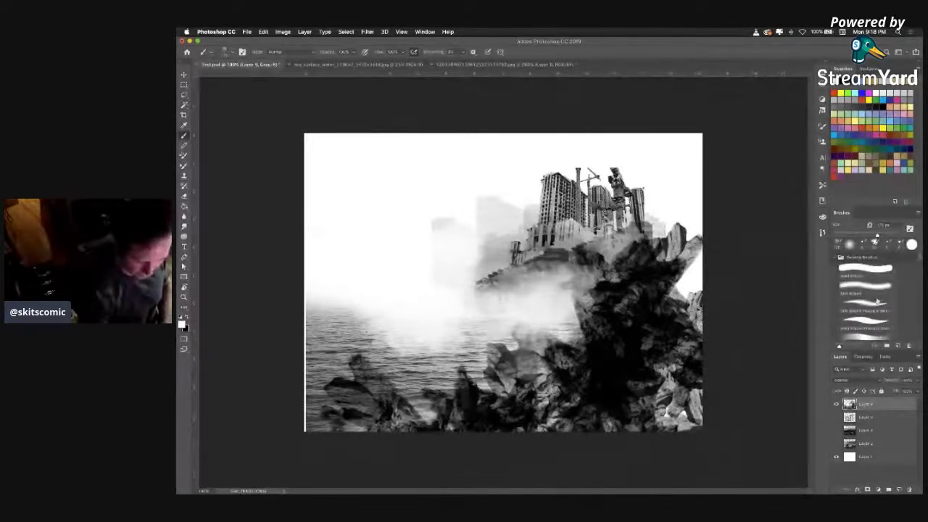
pyautogui.scroll(-5, 867, 297)
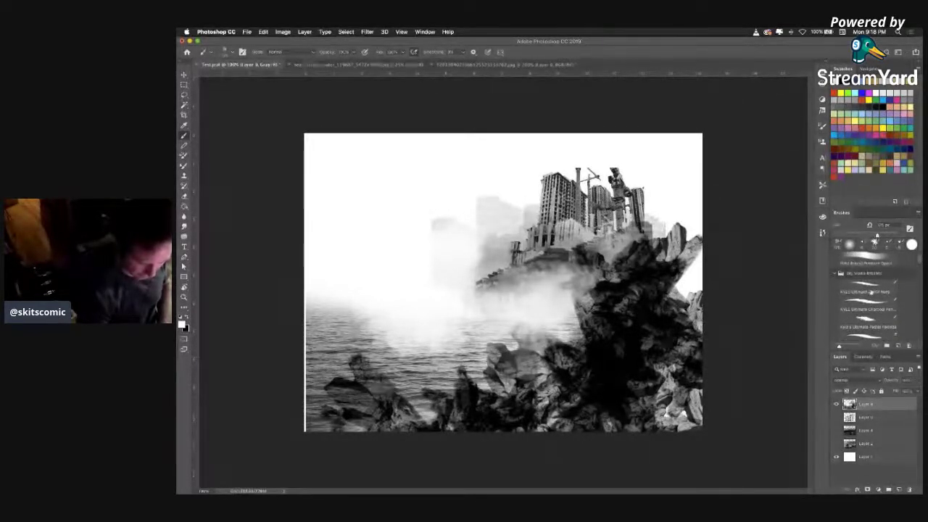
# - Paint dark streaks along the outcrop edge with KYLE Ultimate Pencil Hard at about 15 px
pyautogui.click(866, 291)
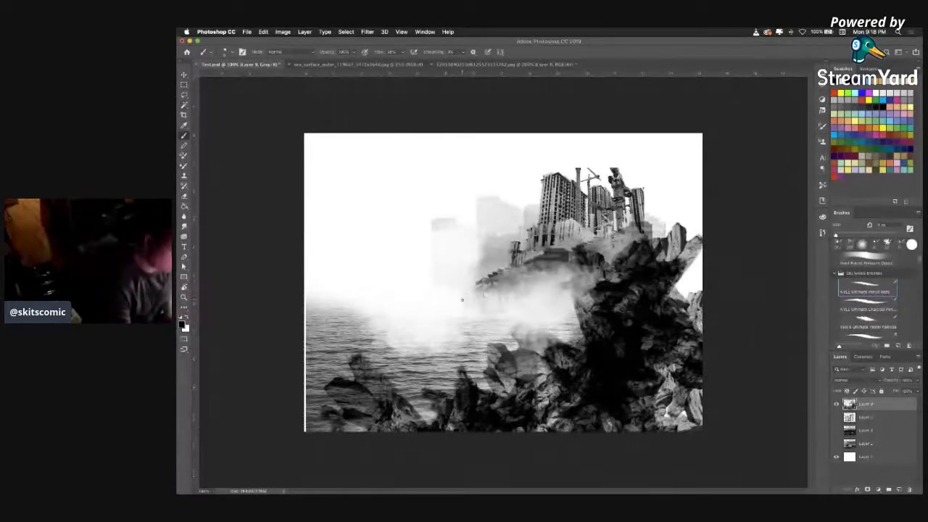
pyautogui.press('super+z')
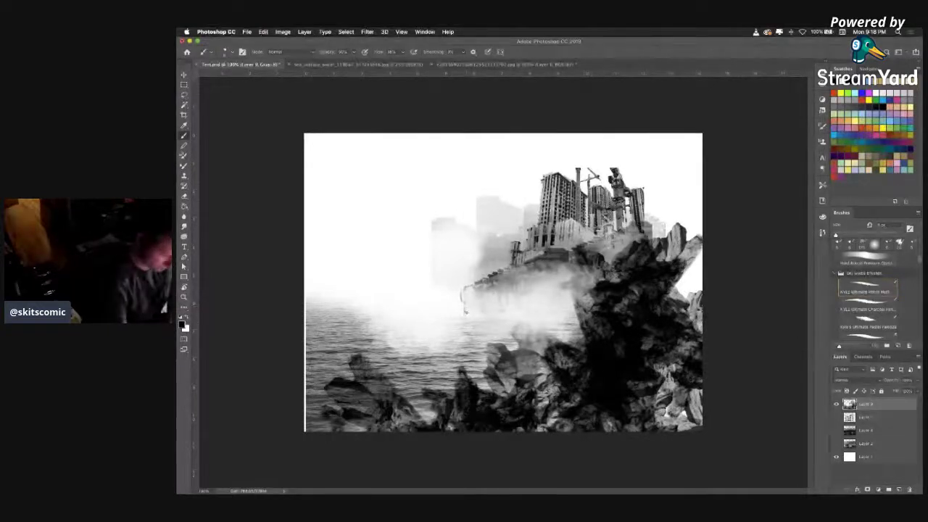
pyautogui.press(']')
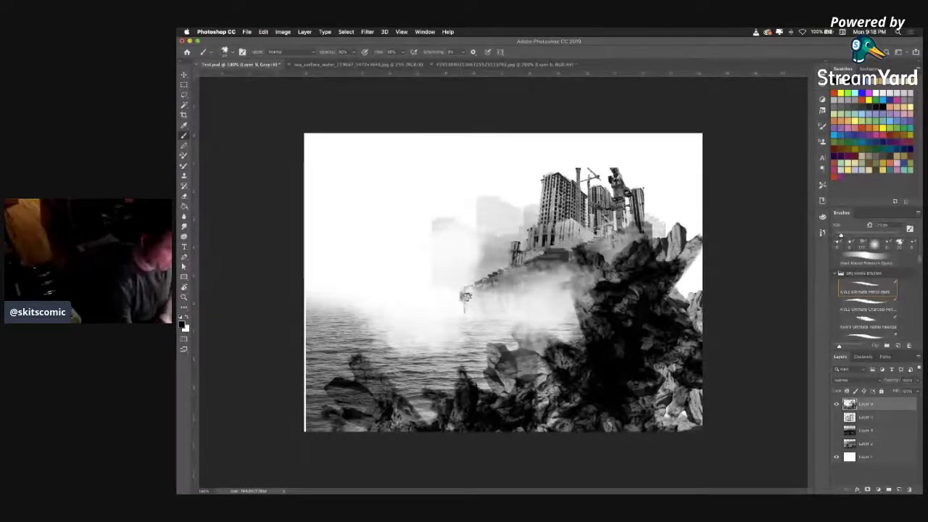
pyautogui.press('[')
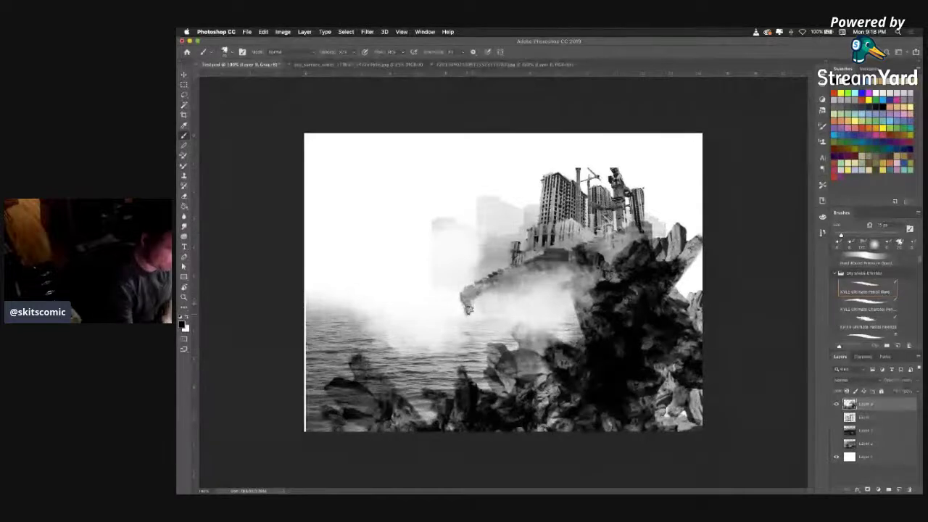
pyautogui.moveTo(467, 308)
pyautogui.mouseDown()
pyautogui.moveTo(479, 308)
pyautogui.moveTo(478, 286)
pyautogui.moveTo(519, 284)
pyautogui.mouseUp()
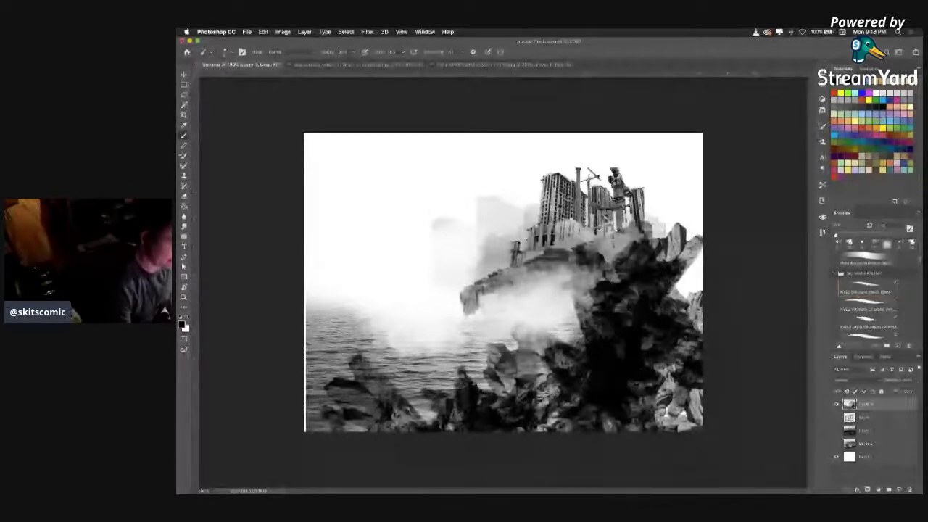
pyautogui.moveTo(514, 286); pyautogui.dragTo(514, 304)
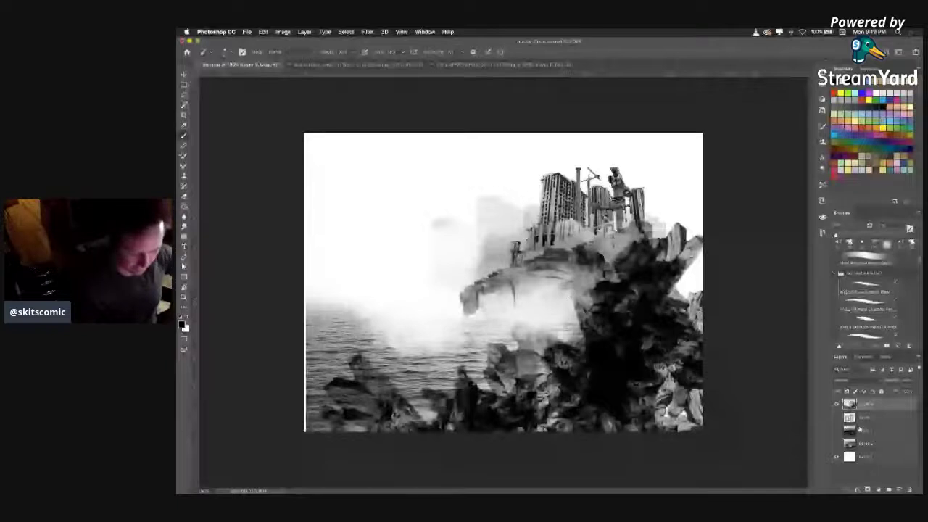
# - Show Layer 3, hide the top layer, and darken the middle rock area
pyautogui.click(837, 431)
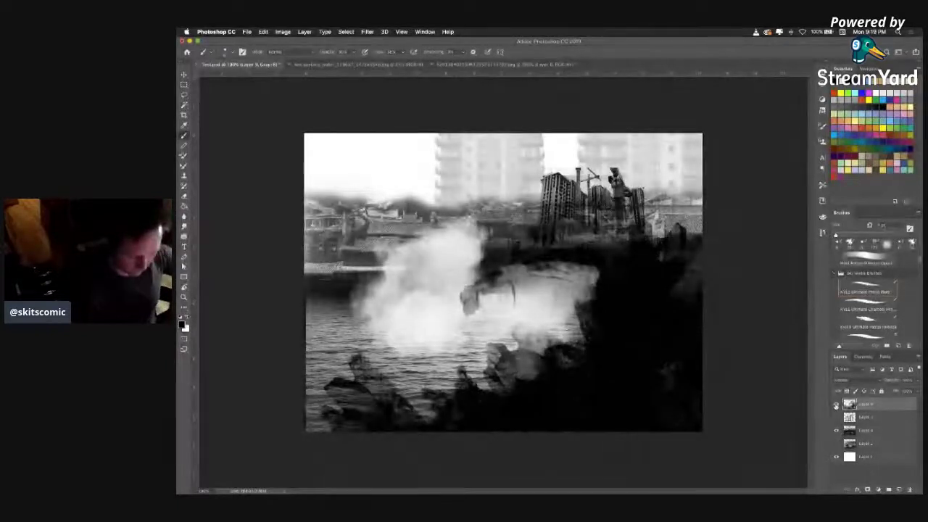
pyautogui.click(837, 403)
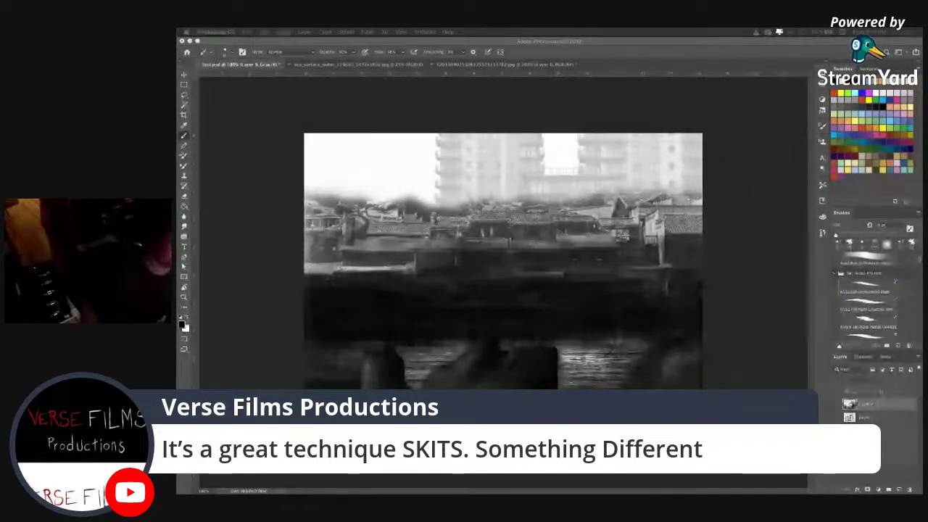
pyautogui.hotkey('ctrl', 'z')
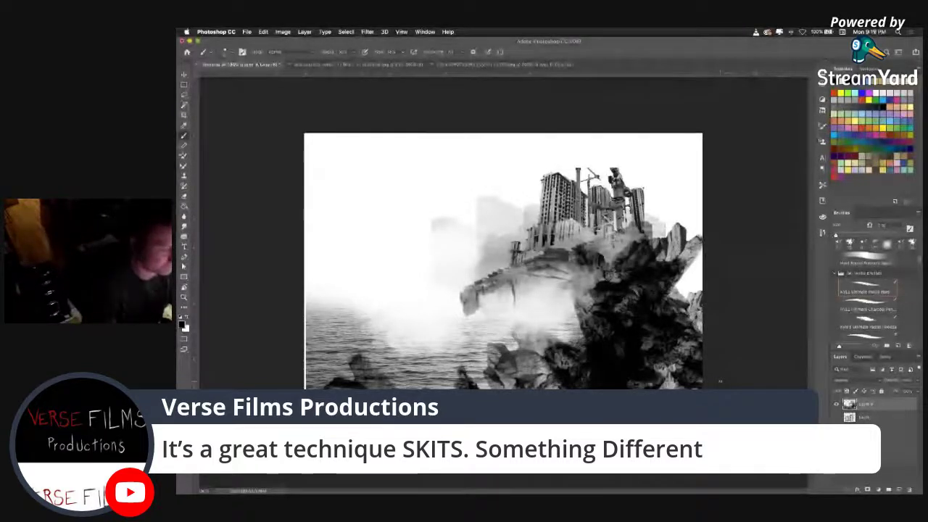
pyautogui.moveTo(559, 348); pyautogui.dragTo(580, 369)
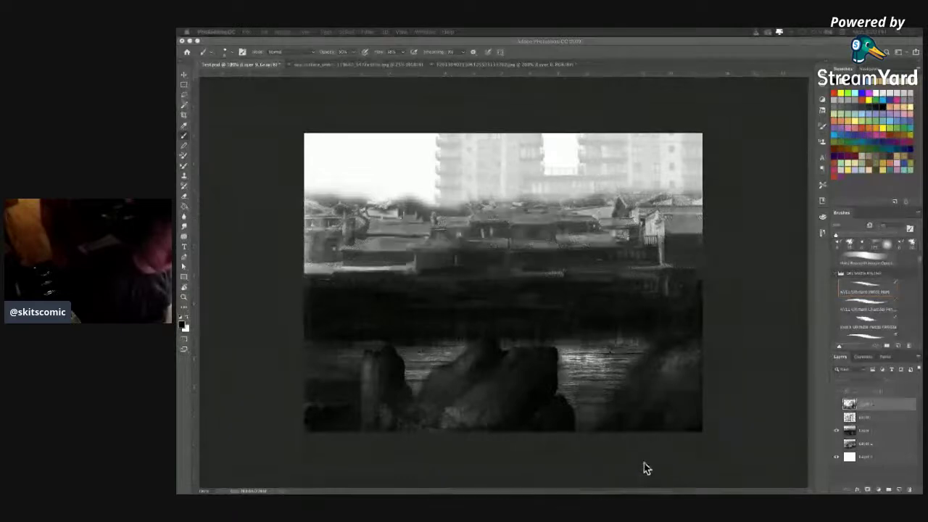
# - Switch to Preview and jump to page 1, the SKITS The Son Book 1 lineup
pyautogui.moveTo(642, 491)
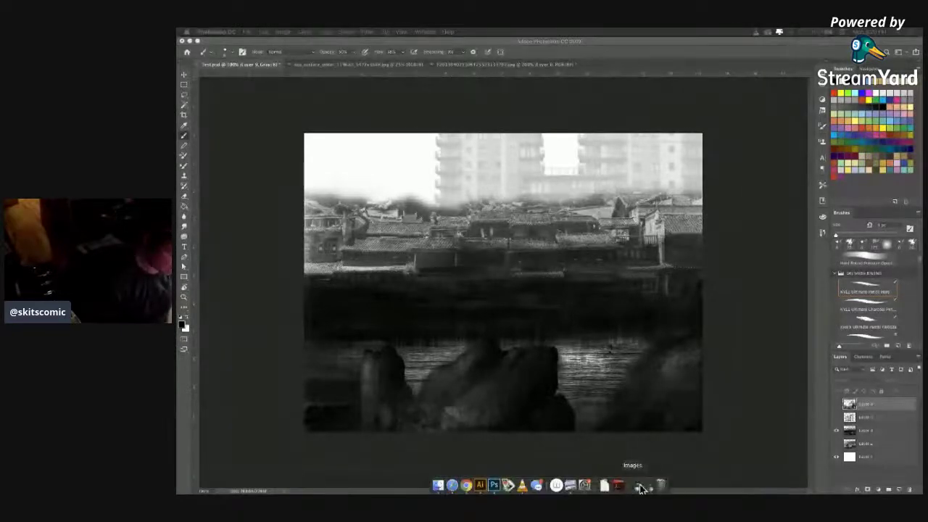
pyautogui.click(571, 486)
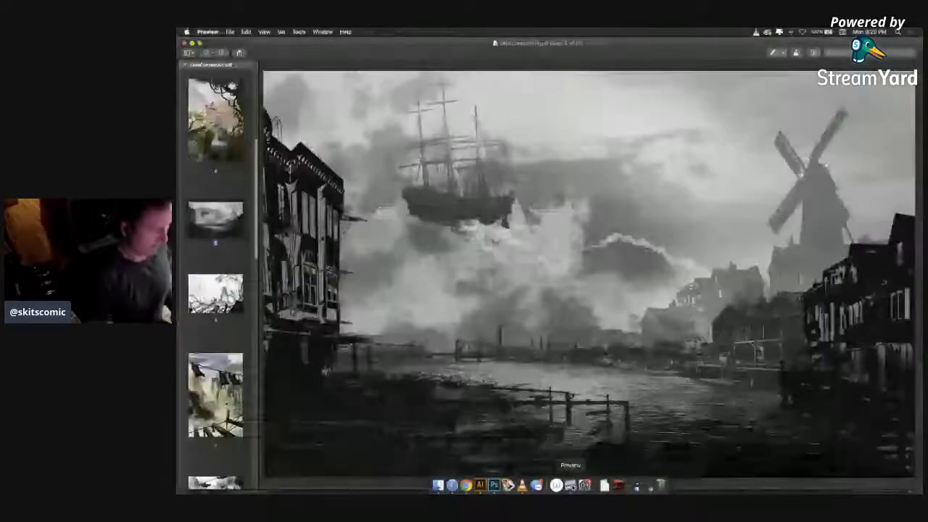
pyautogui.press('Home')
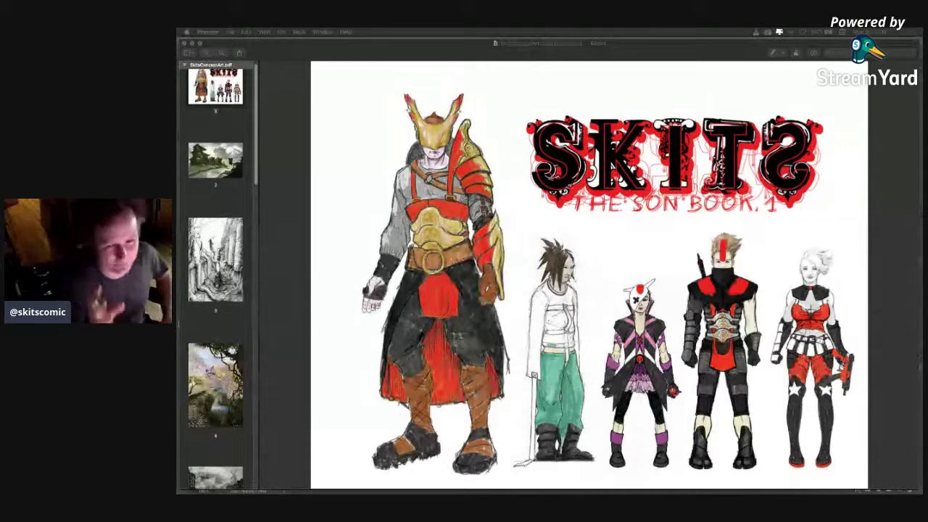
pyautogui.click(495, 43)
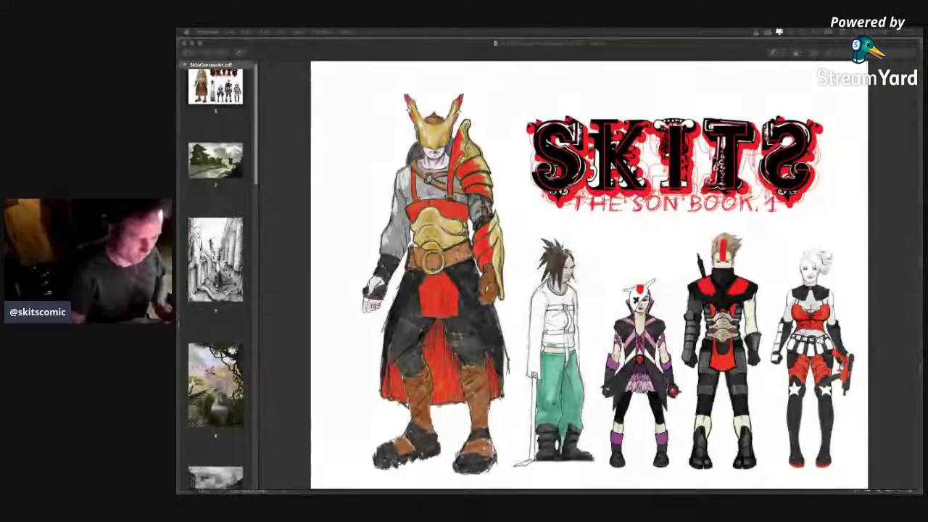